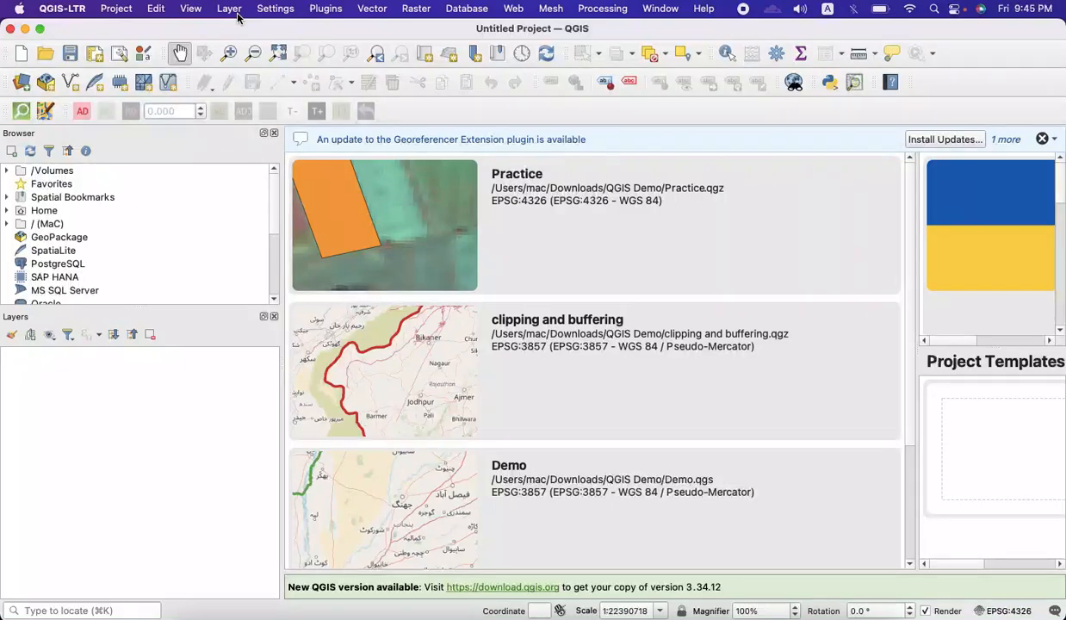
- Start a new shapefile layer and set its file name to "practice_vector _layer" in the QGIS Demo folder
{"action": "left_click", "coordinate": [229, 11]}
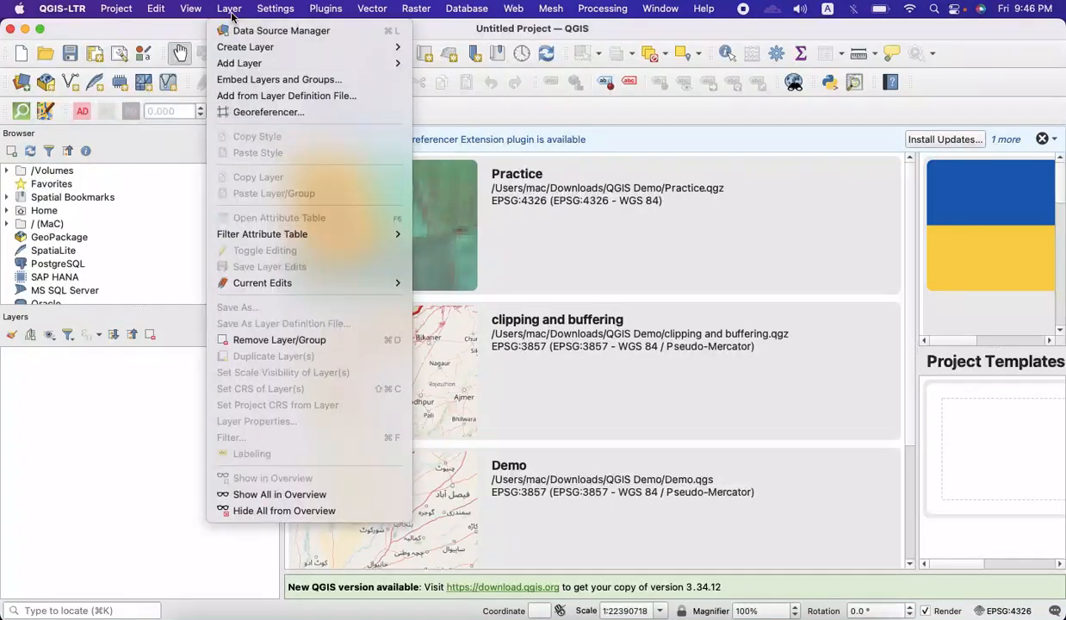
{"action": "mouse_move", "coordinate": [240, 48]}
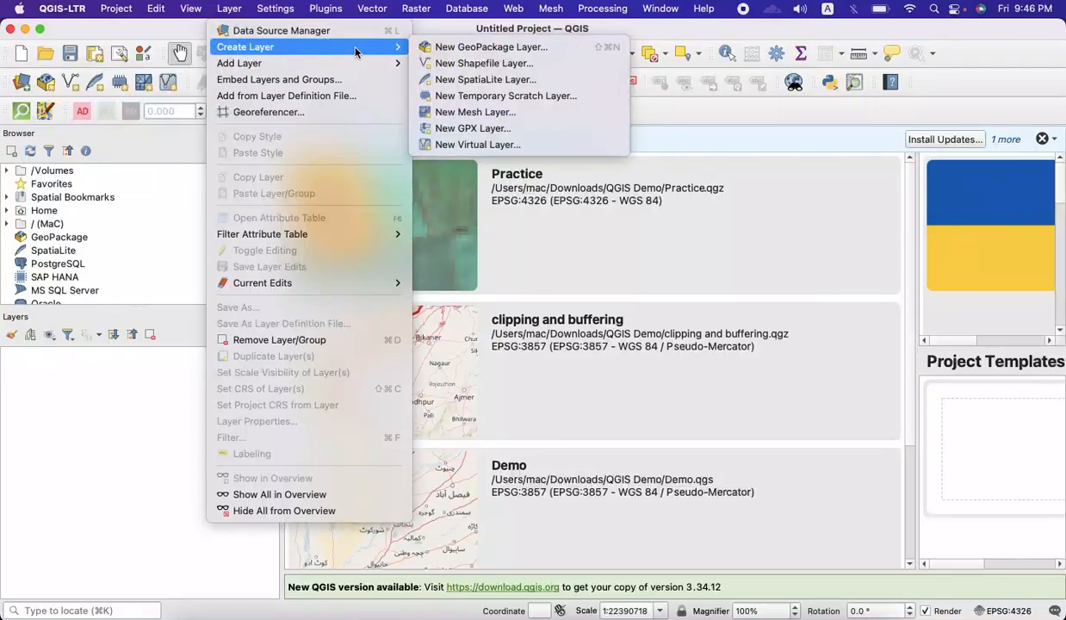
{"action": "left_click", "coordinate": [480, 67]}
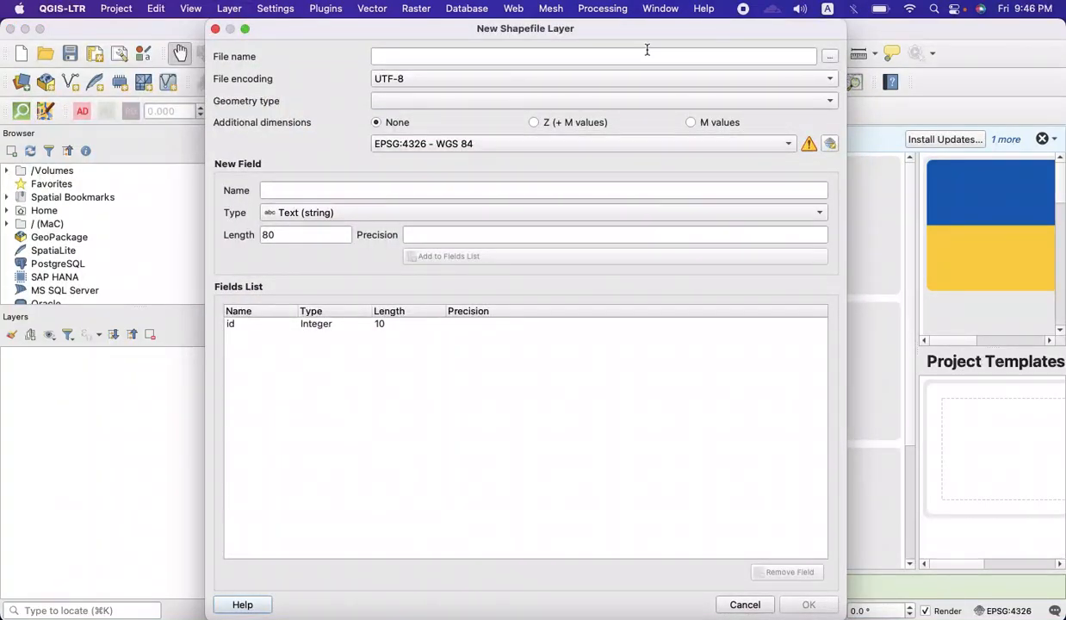
{"action": "left_click", "coordinate": [830, 56]}
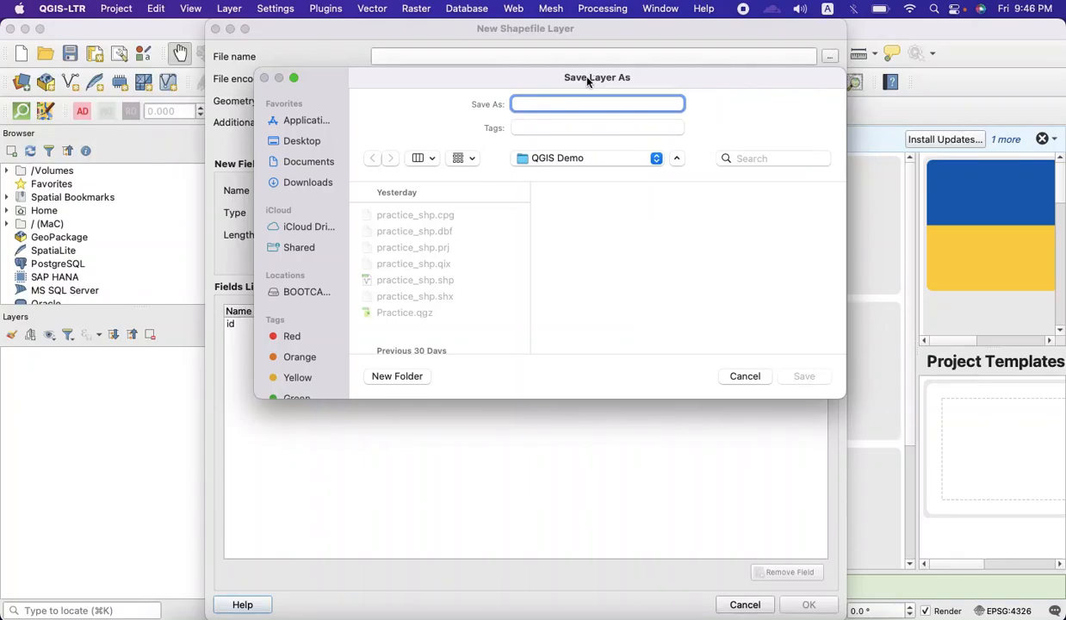
{"action": "left_click_drag", "start_coordinate": [588, 78], "coordinate": [607, 158]}
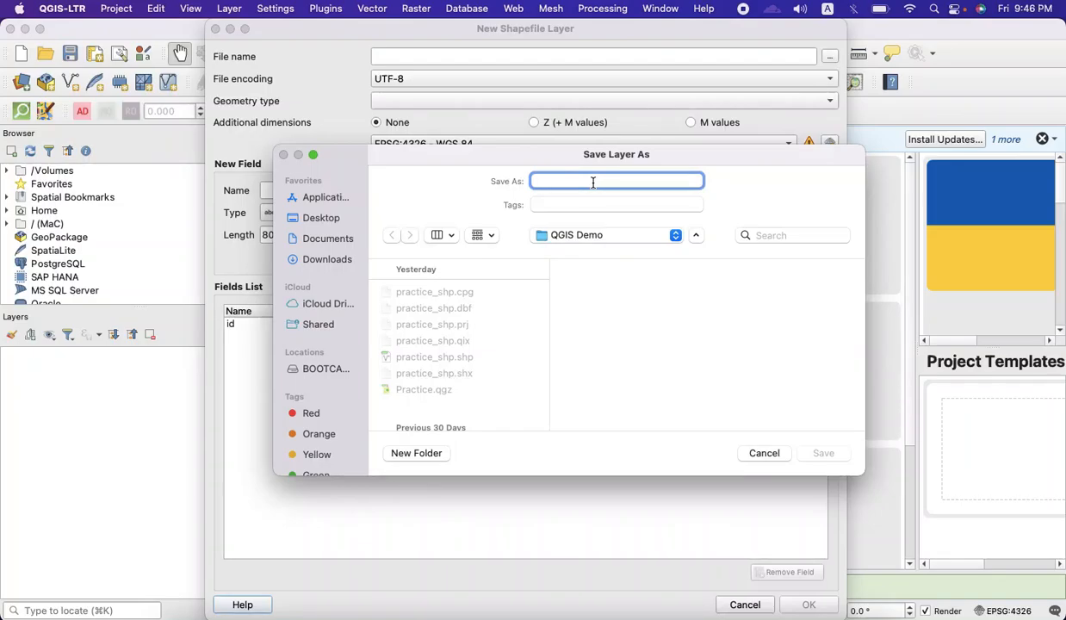
{"action": "type", "text": "Prar"}
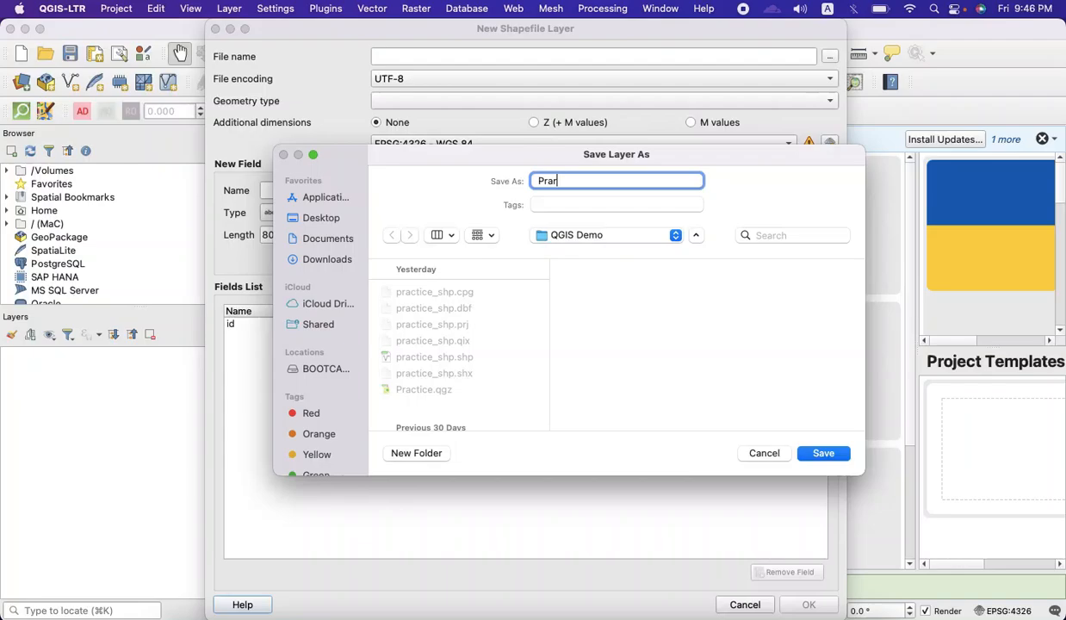
{"action": "key", "text": "BackSpace"}
{"action": "key", "text": "BackSpace"}
{"action": "type", "text": "practice_vector_layer"}
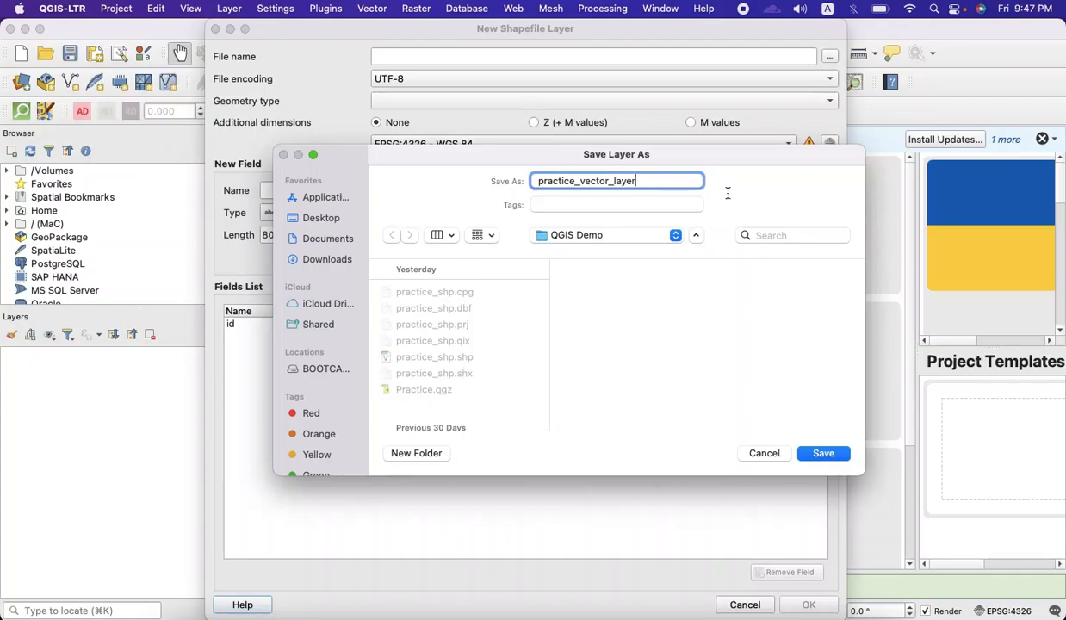
{"action": "left_click", "coordinate": [825, 454]}
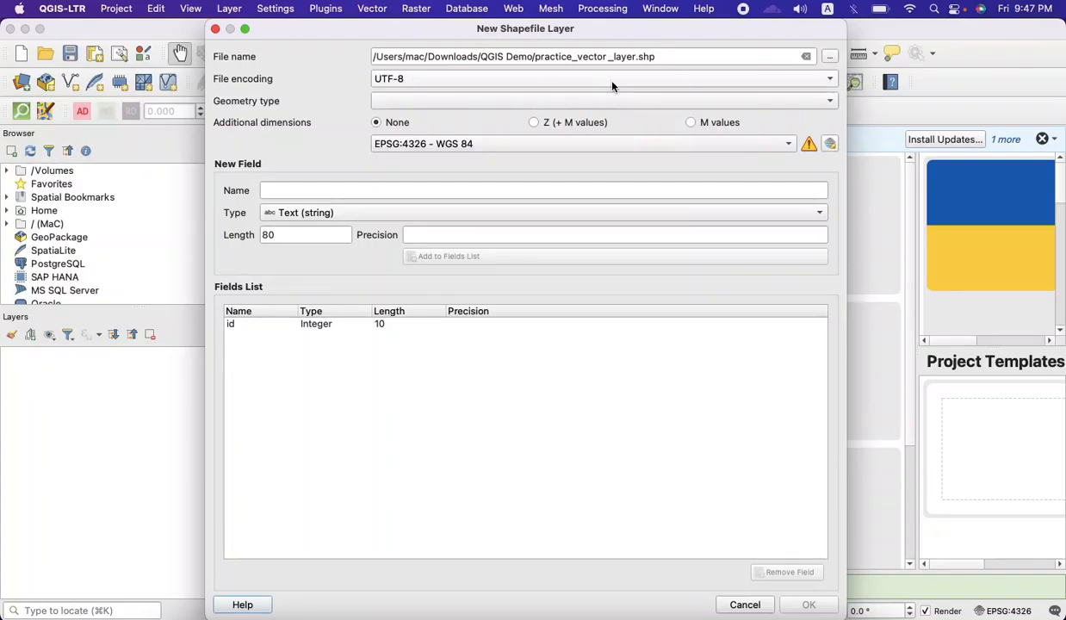
- Set the new layer's geometry type to Polygon and choose EPSG:4326 - WGS 84 as its coordinate system
{"action": "left_click", "coordinate": [617, 104]}
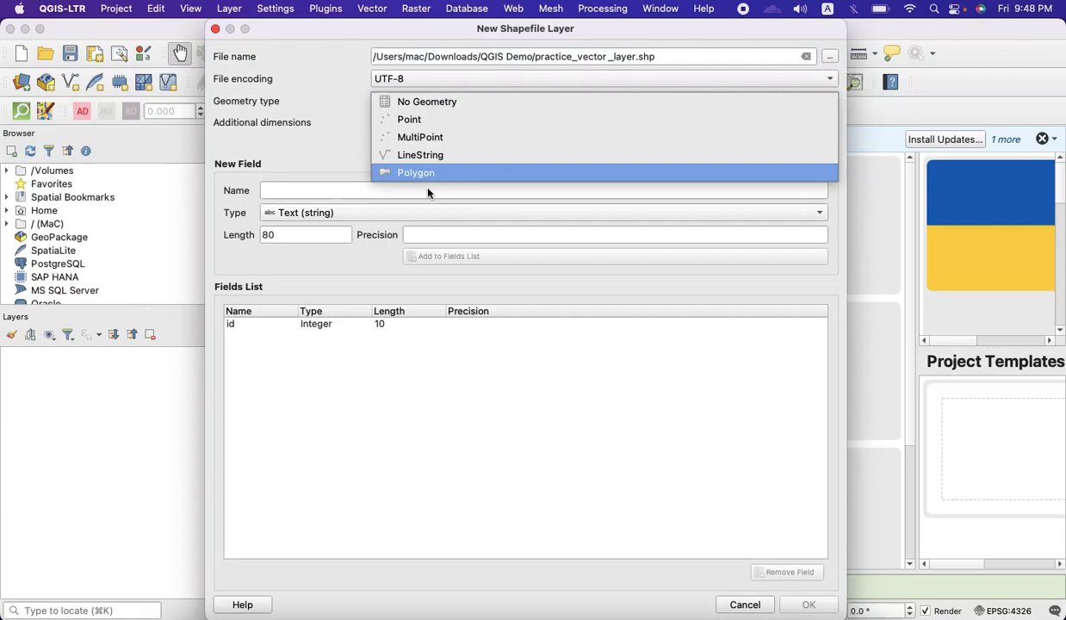
{"action": "left_click", "coordinate": [426, 174]}
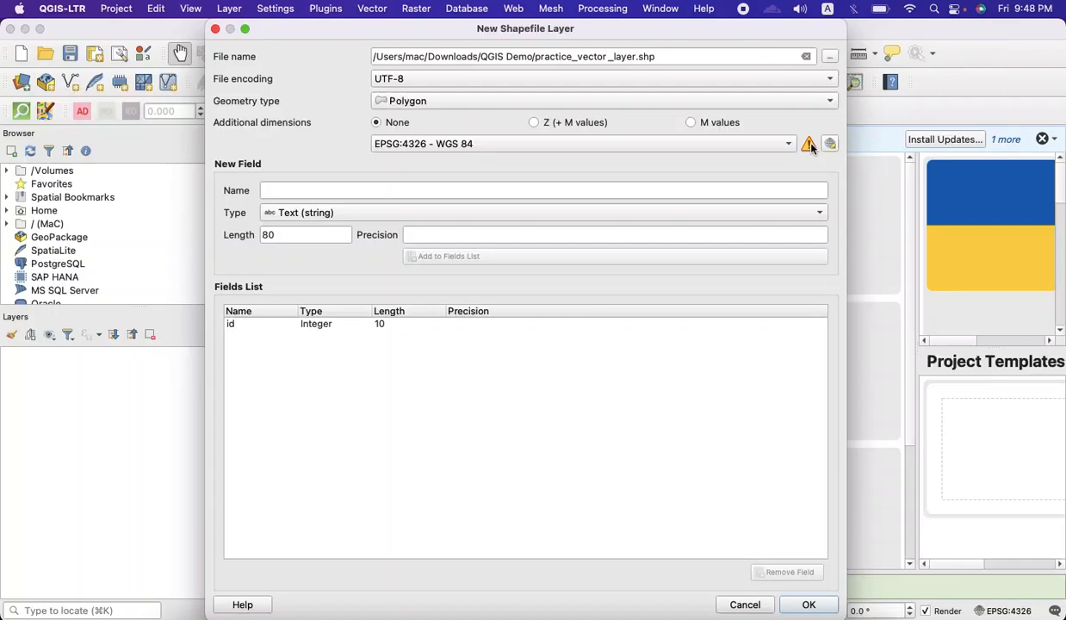
{"action": "mouse_move", "coordinate": [809, 146]}
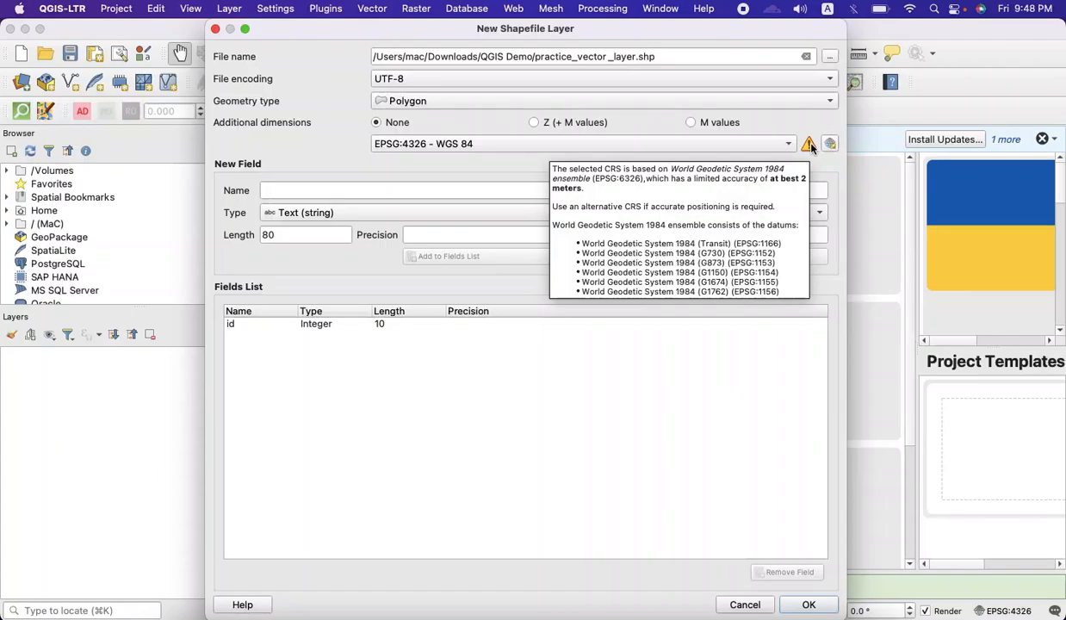
{"action": "left_click", "coordinate": [790, 145]}
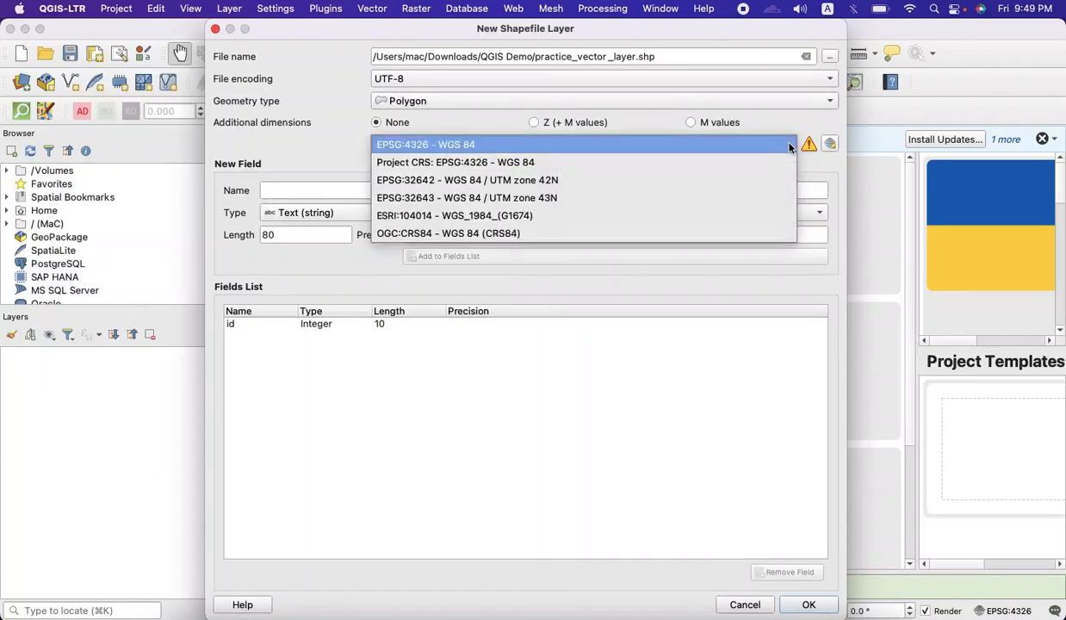
{"action": "left_click", "coordinate": [672, 145]}
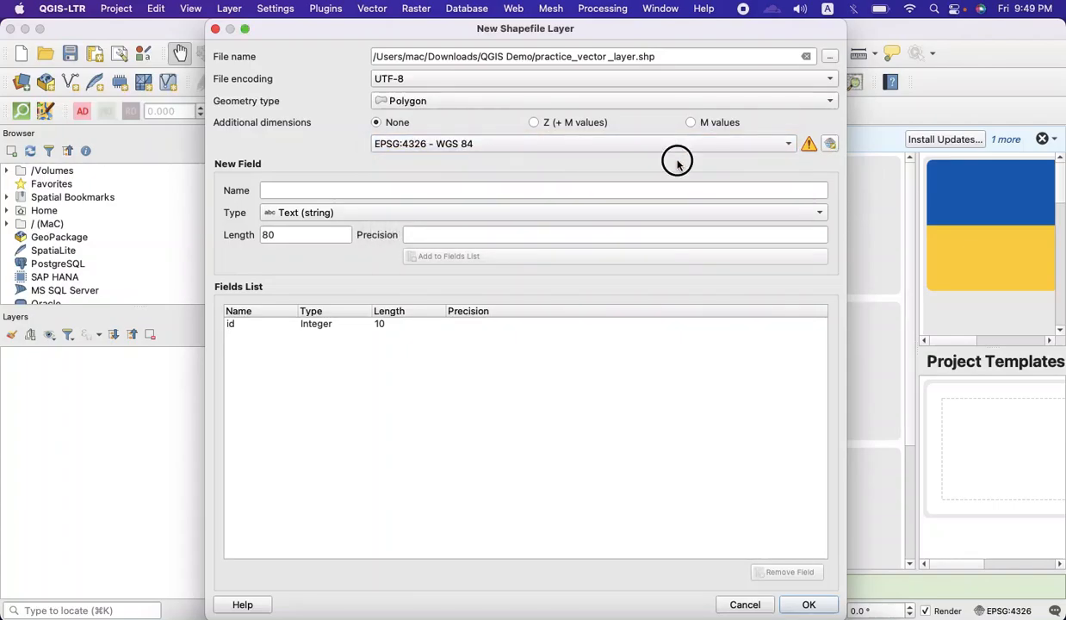
- Add a Text (string) field named Field_name with a length of 100 to the fields list
{"action": "left_click", "coordinate": [438, 192]}
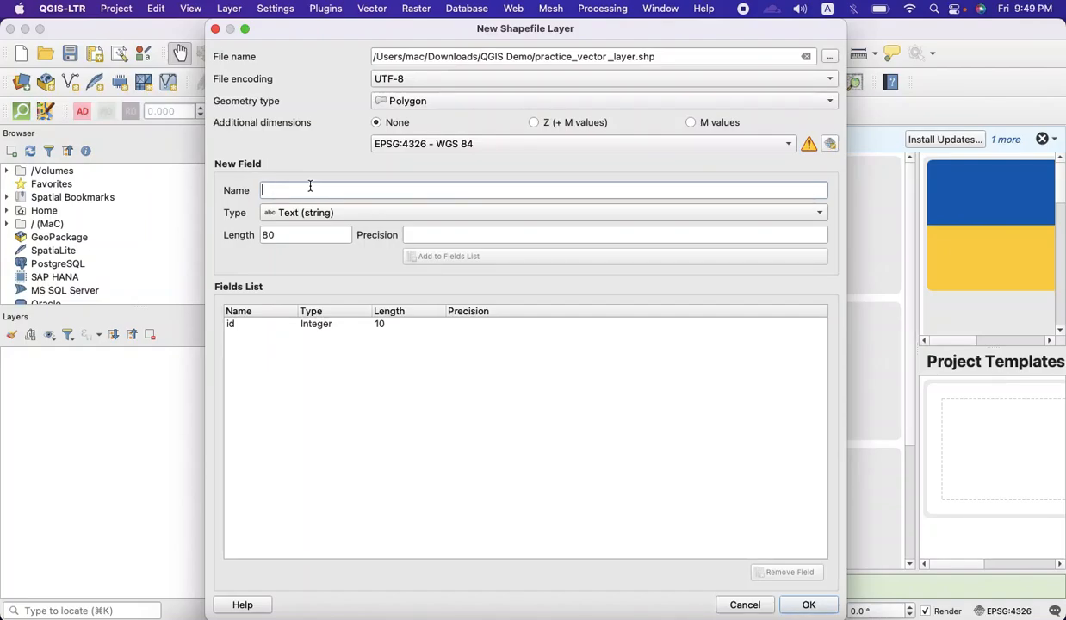
{"action": "type", "text": "F"}
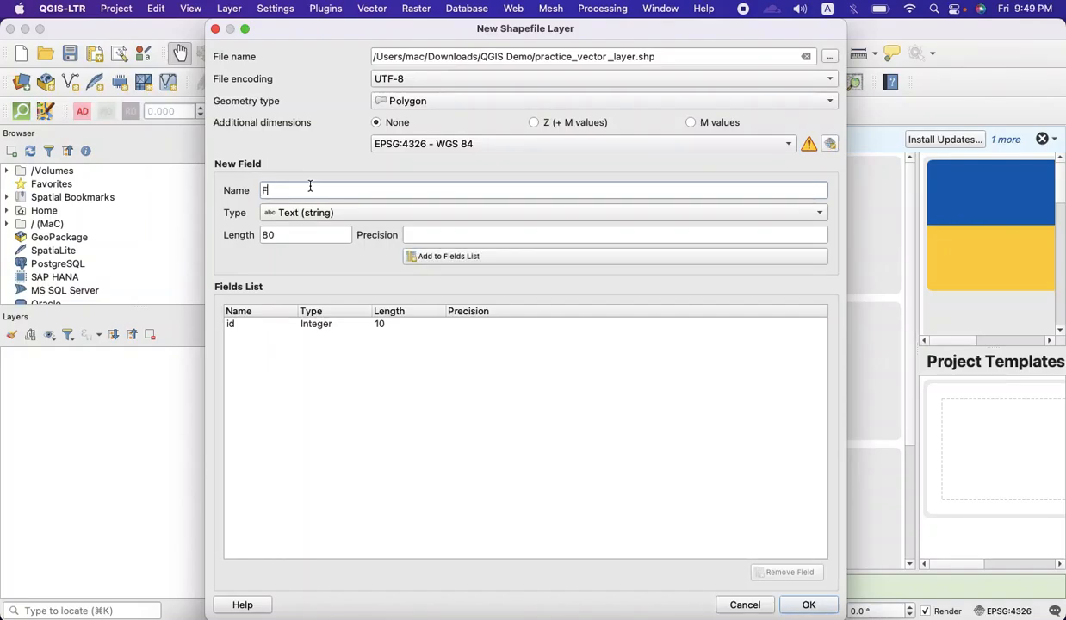
{"action": "type", "text": "ield_name"}
{"action": "left_click", "coordinate": [380, 220]}
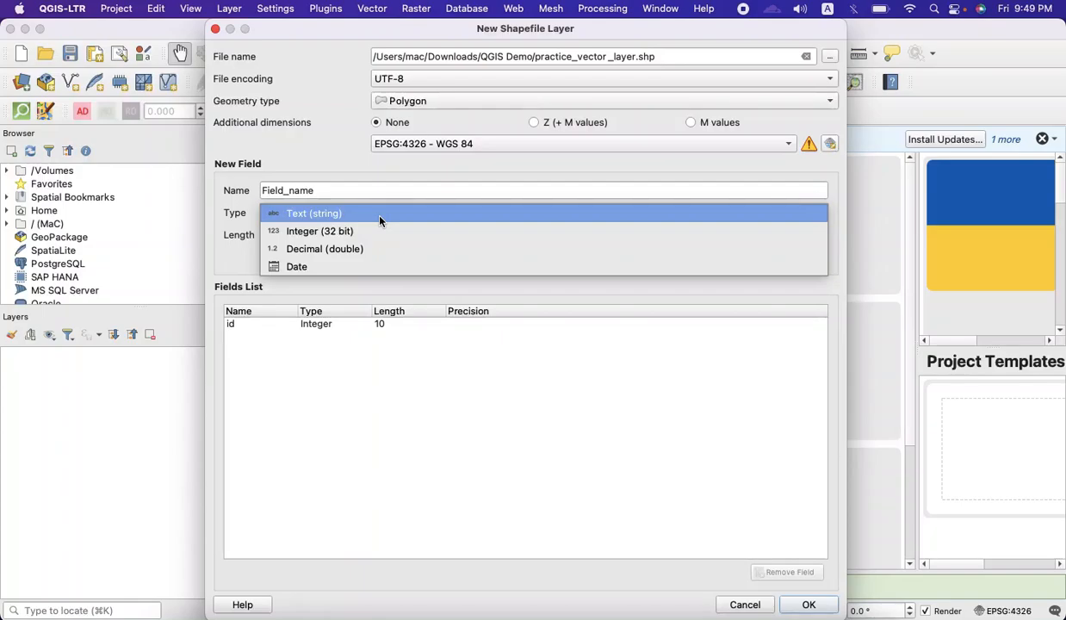
{"action": "left_click", "coordinate": [380, 220]}
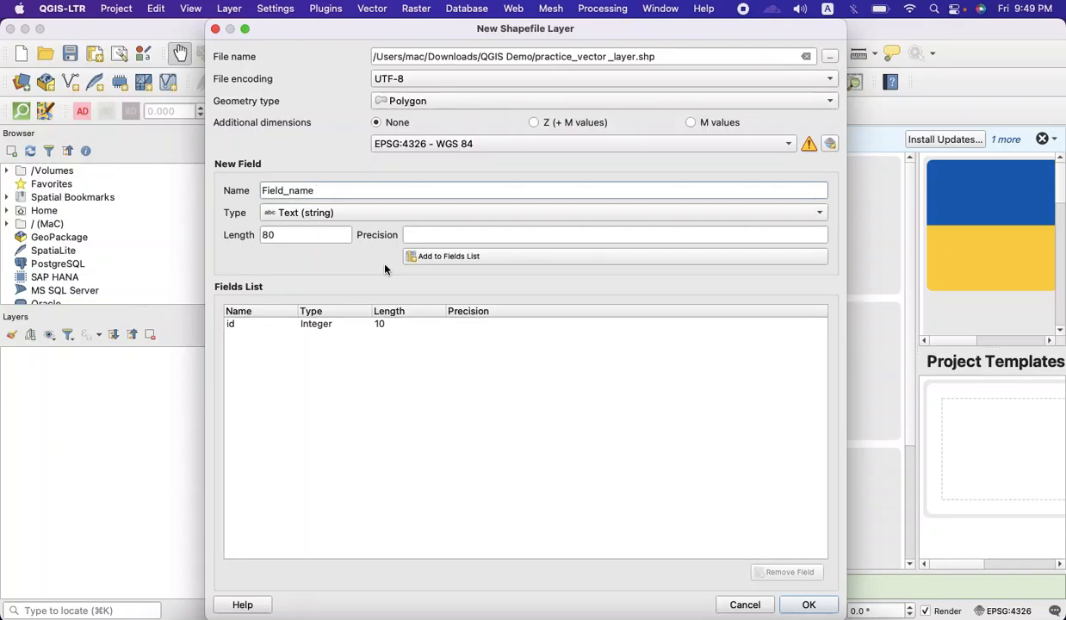
{"action": "left_click", "coordinate": [288, 235]}
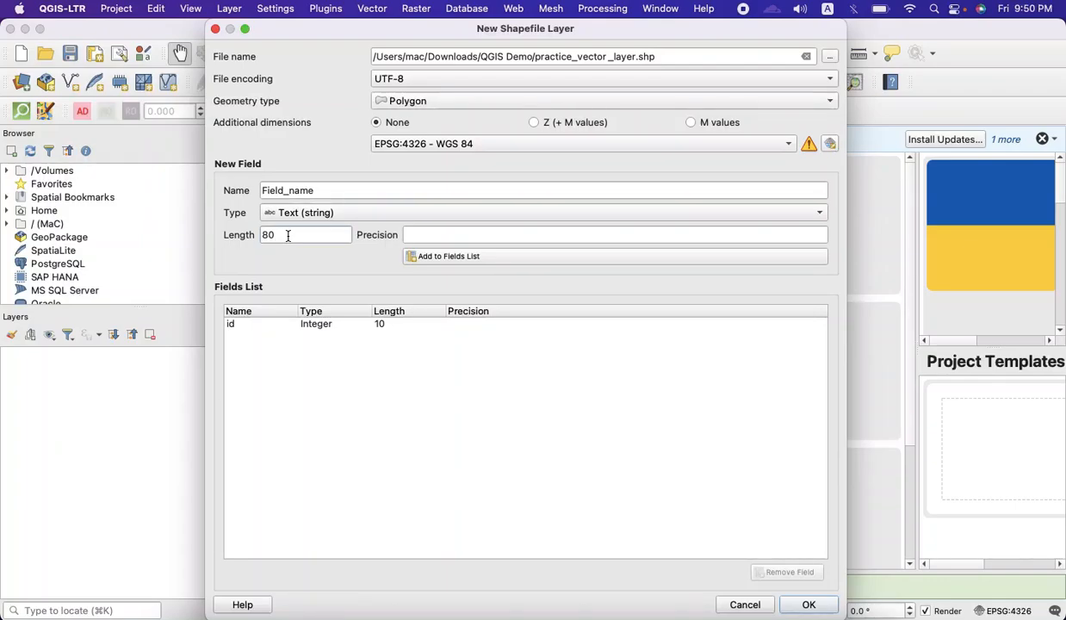
{"action": "key", "text": "BackSpace"}
{"action": "key", "text": "BackSpace"}
{"action": "type", "text": "100"}
{"action": "left_click", "coordinate": [445, 263]}
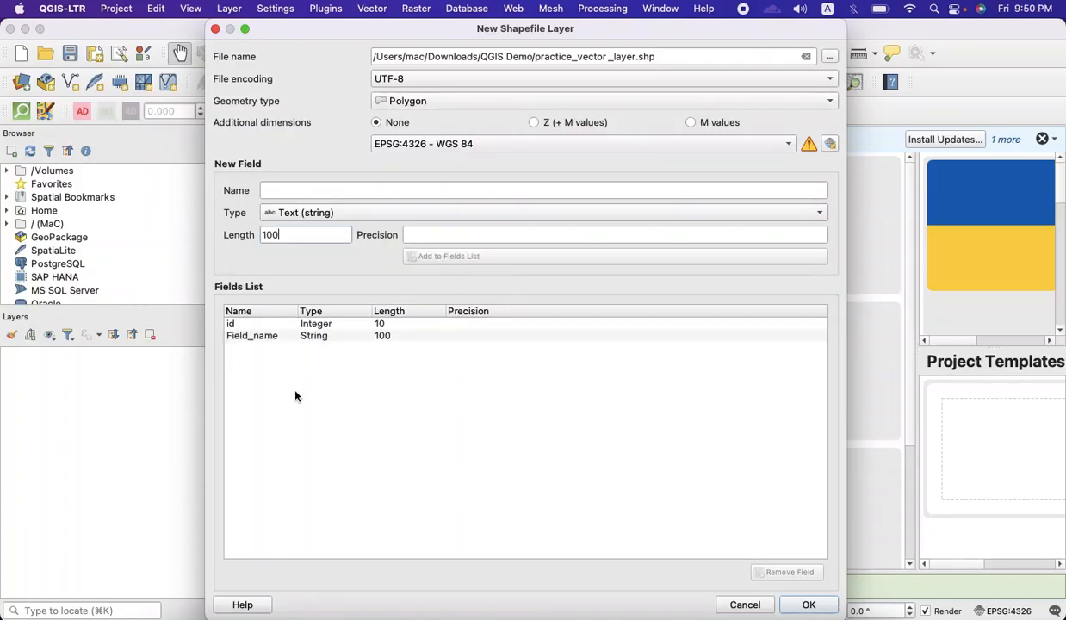
{"action": "left_click", "coordinate": [244, 325]}
{"action": "left_click", "coordinate": [257, 336]}
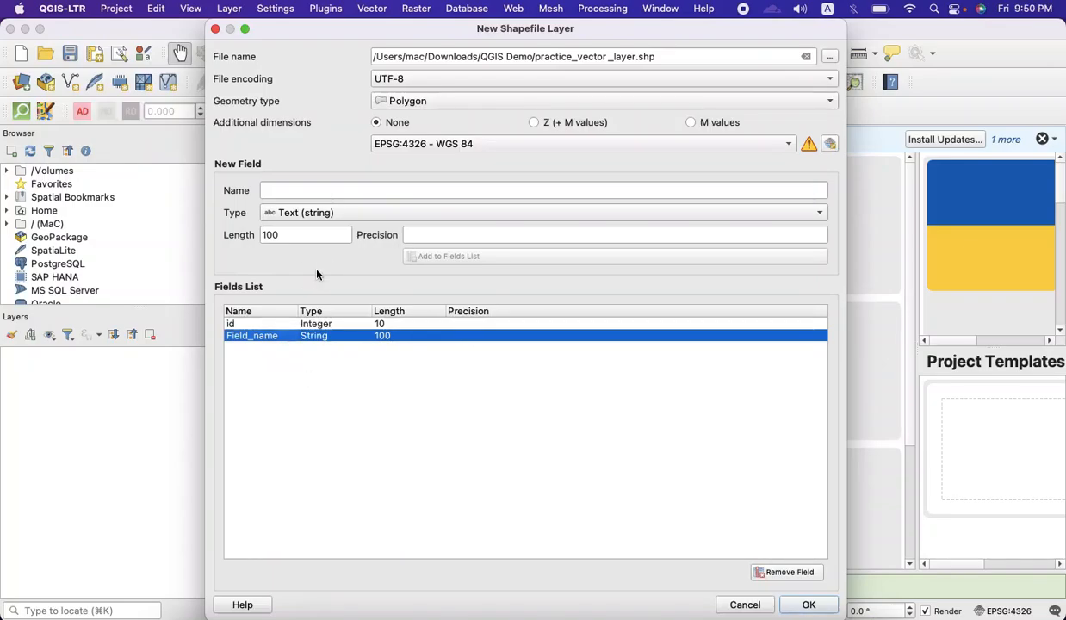
- Add a Decimal (double) field named Area with length 20 and precision 2 to the fields list
{"action": "left_click", "coordinate": [327, 194]}
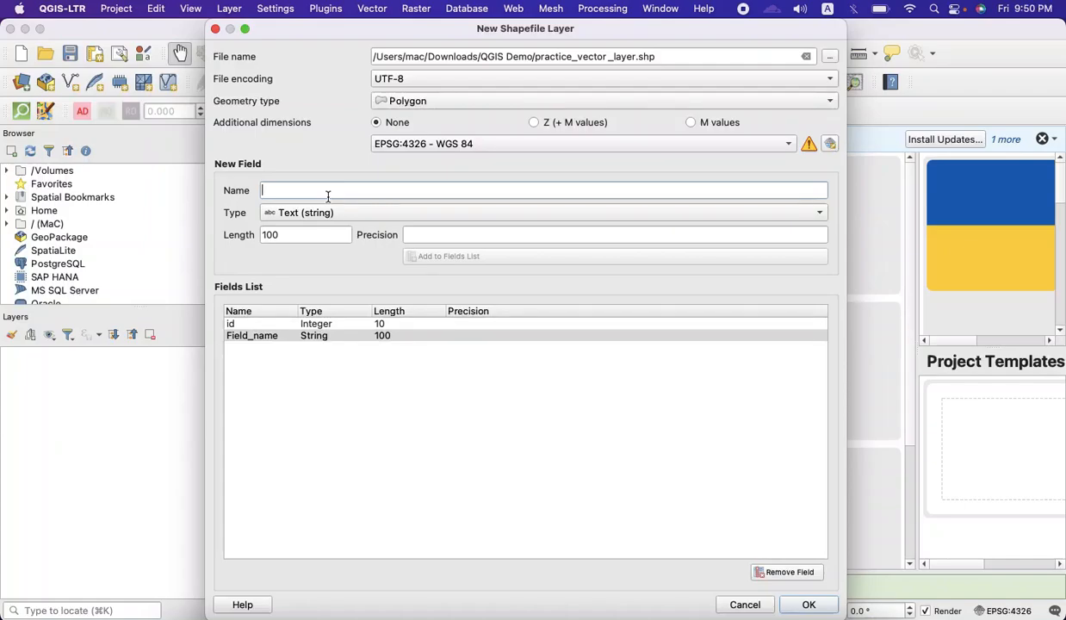
{"action": "type", "text": "Area"}
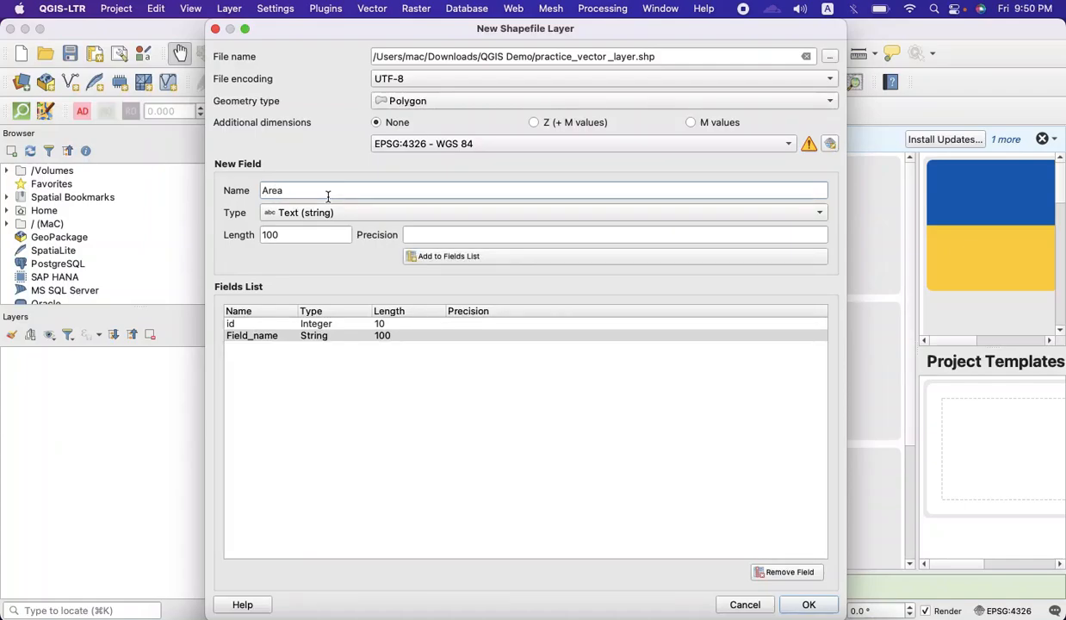
{"action": "left_click", "coordinate": [341, 212]}
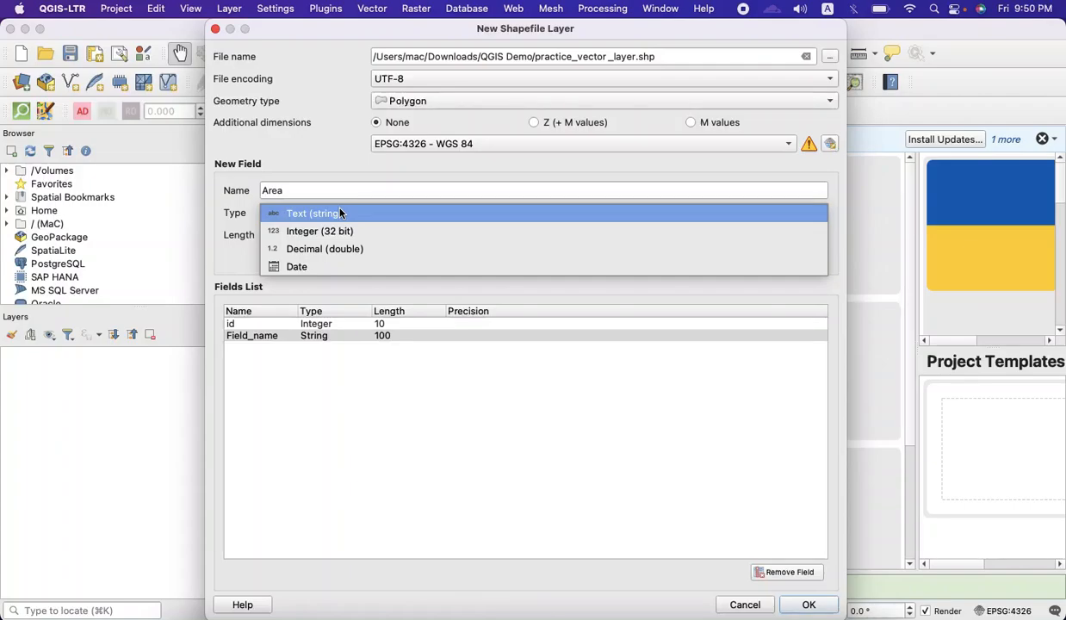
{"action": "left_click", "coordinate": [345, 249]}
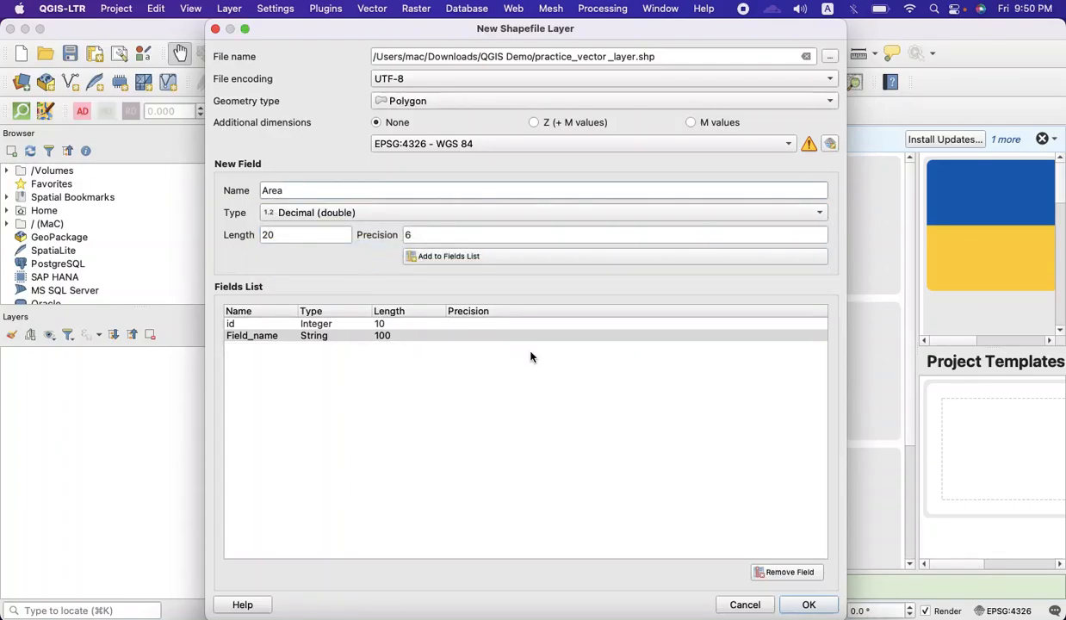
{"action": "left_click", "coordinate": [422, 235]}
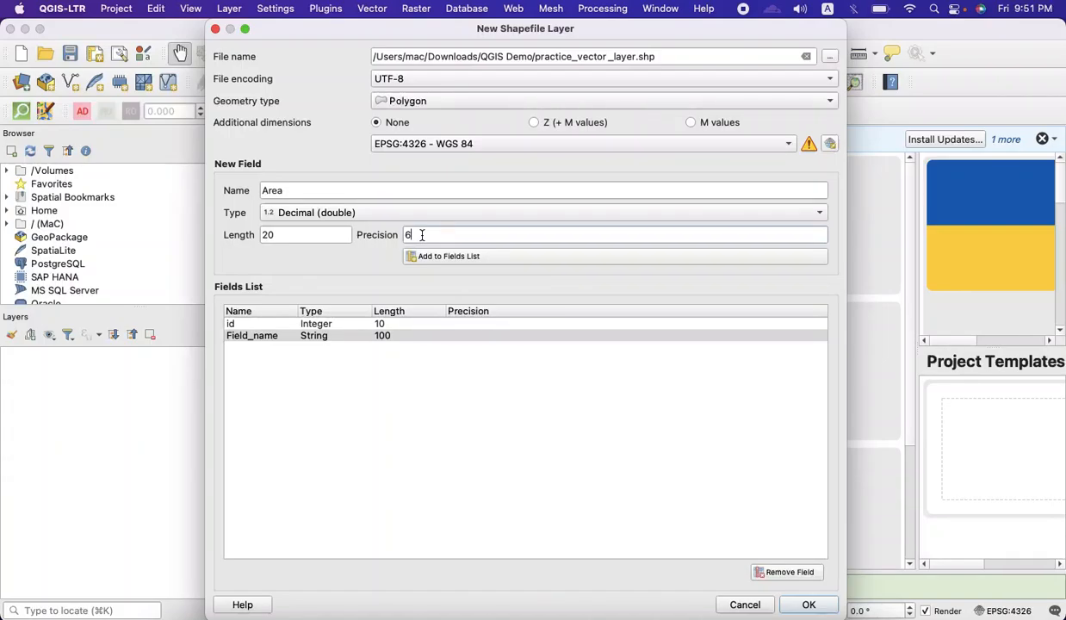
{"action": "key", "text": "BackSpace"}
{"action": "type", "text": "2"}
{"action": "left_click", "coordinate": [307, 235]}
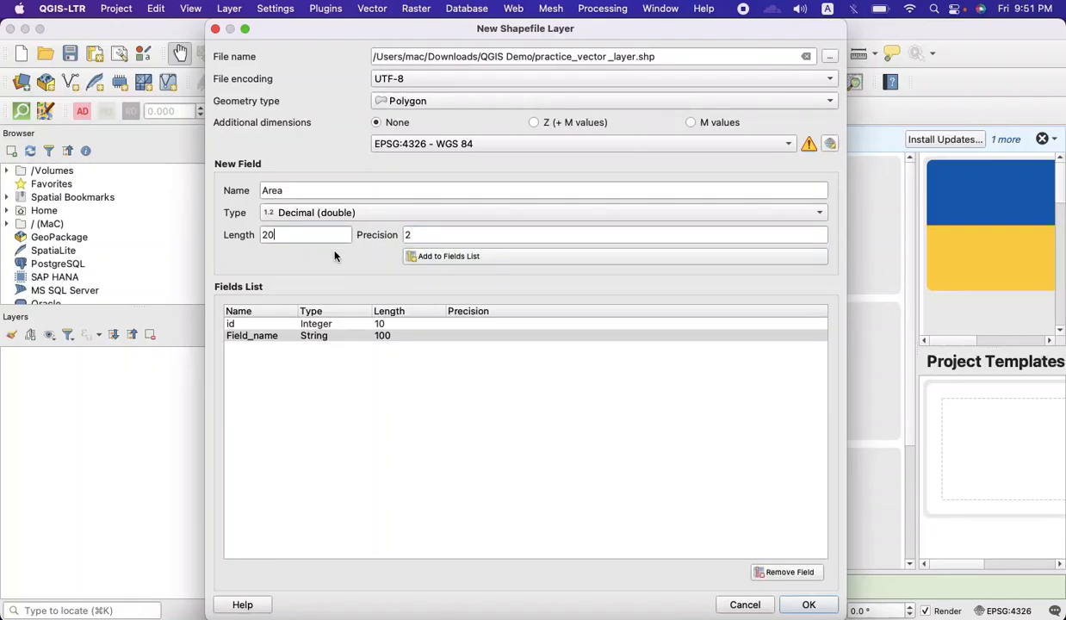
{"action": "left_click", "coordinate": [440, 255]}
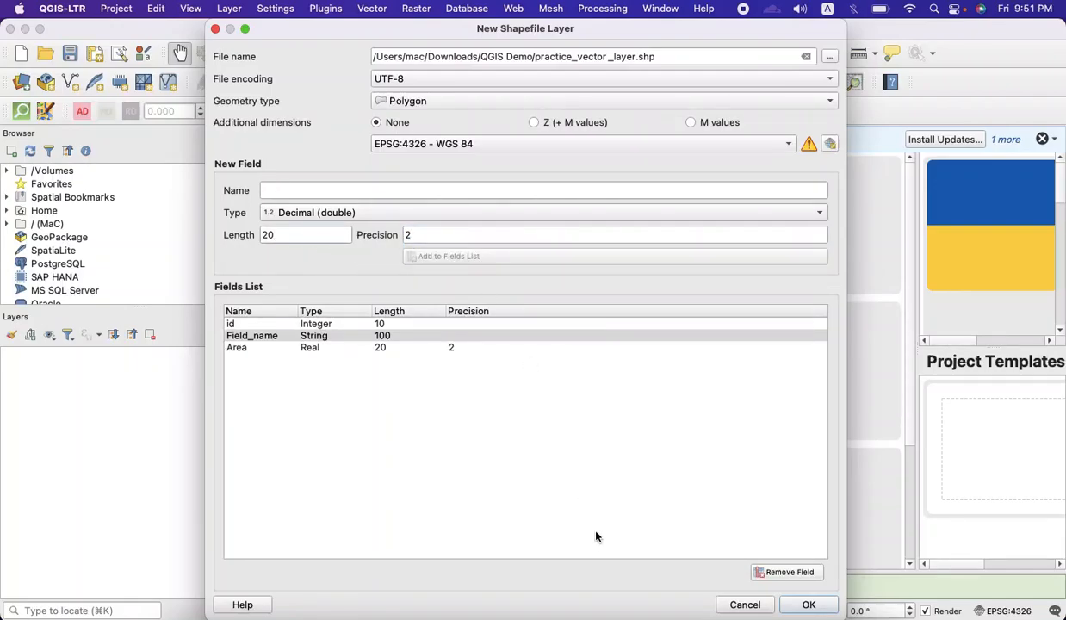
- Create the shapefile layer from these settings and dismiss the notifications above the map canvas
{"action": "left_click", "coordinate": [809, 605]}
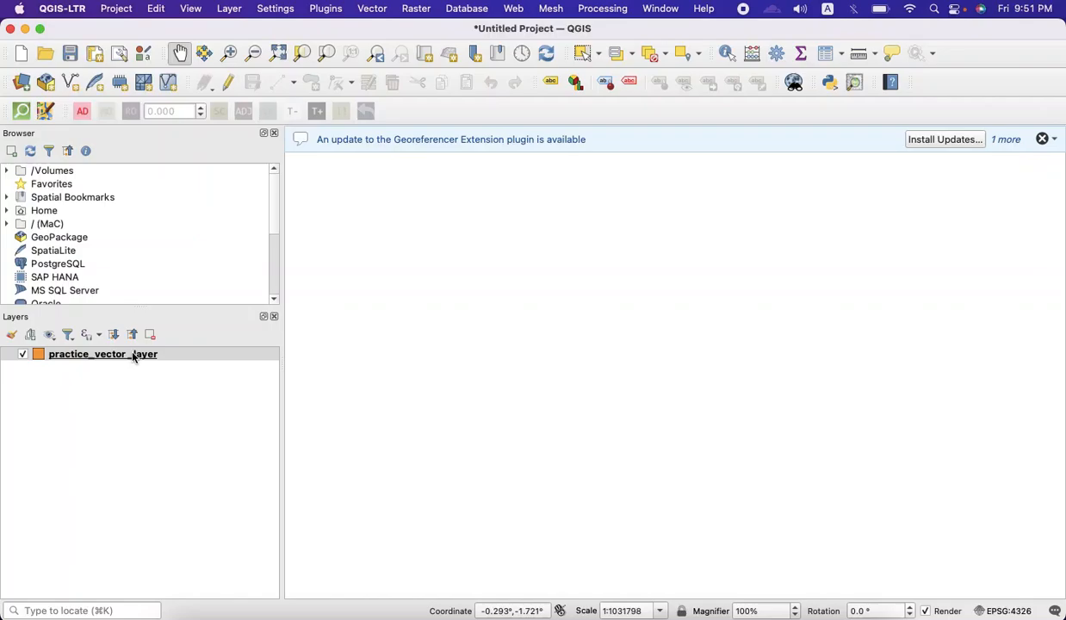
{"action": "left_click", "coordinate": [126, 365]}
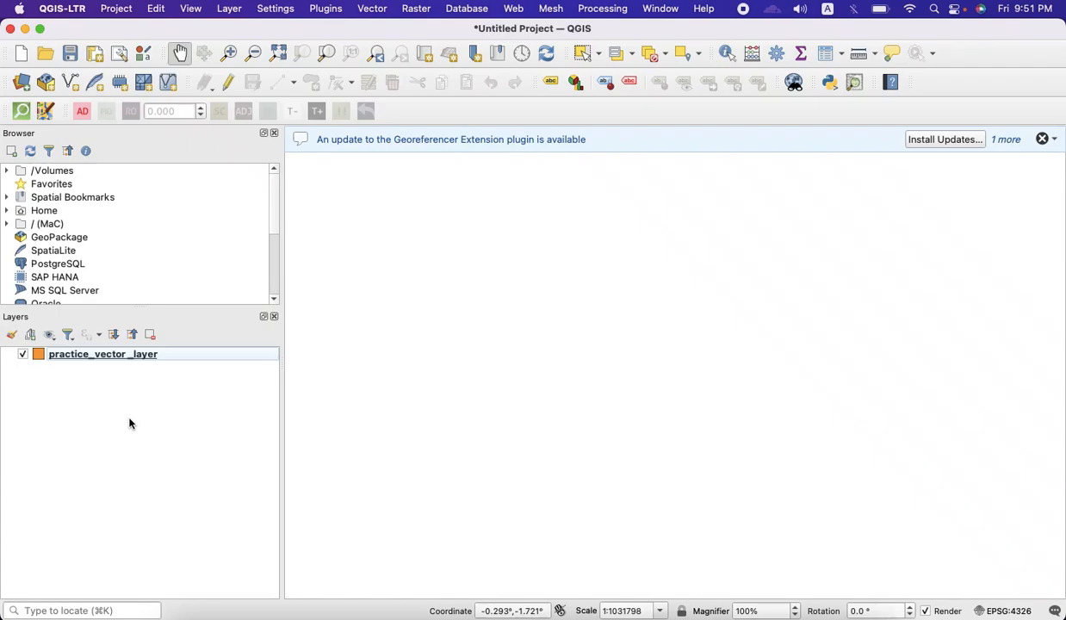
{"action": "left_click", "coordinate": [1043, 140]}
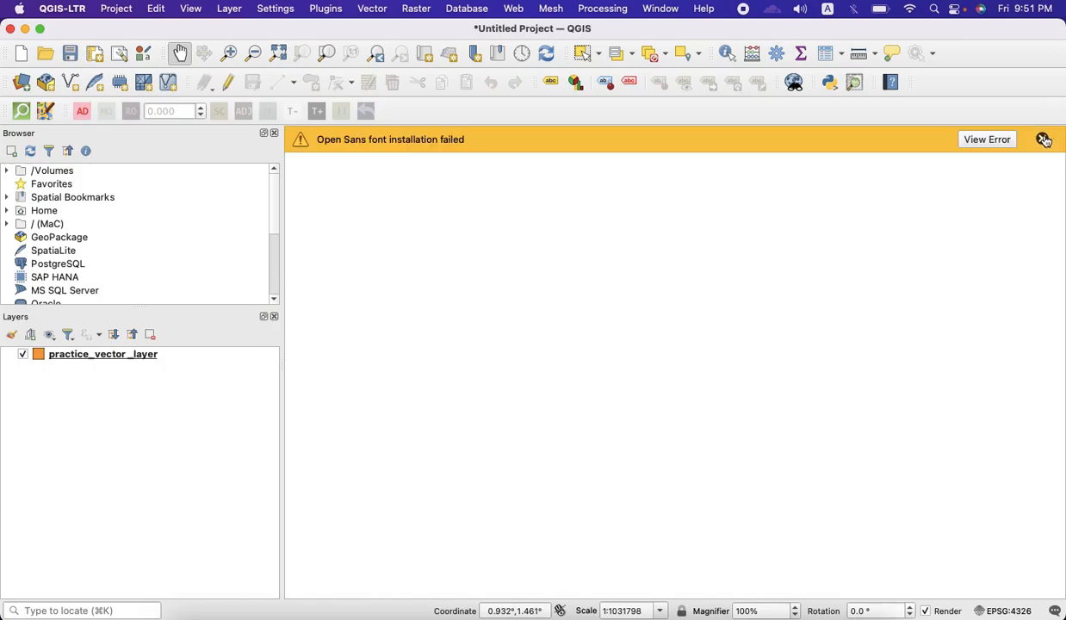
{"action": "left_click", "coordinate": [1043, 140]}
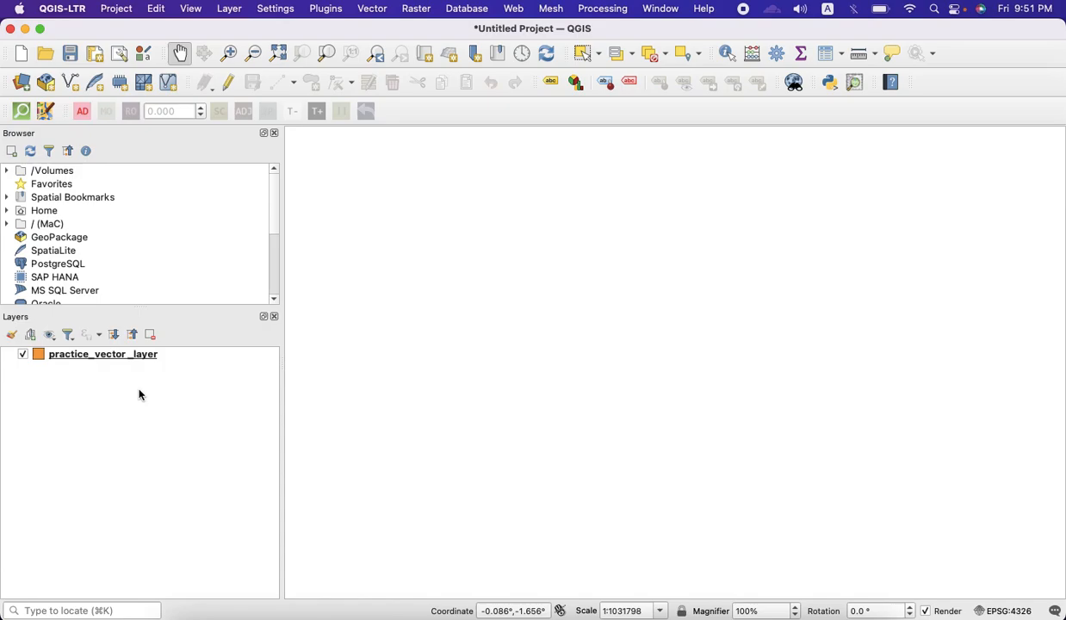
{"action": "mouse_move", "coordinate": [129, 363]}
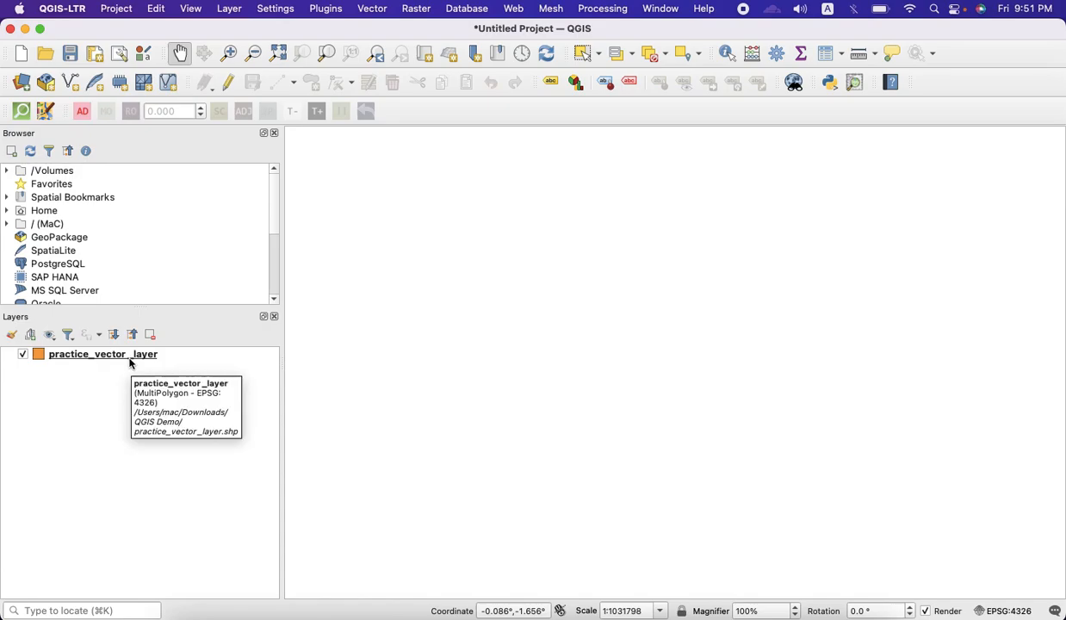
{"action": "left_click", "coordinate": [129, 358]}
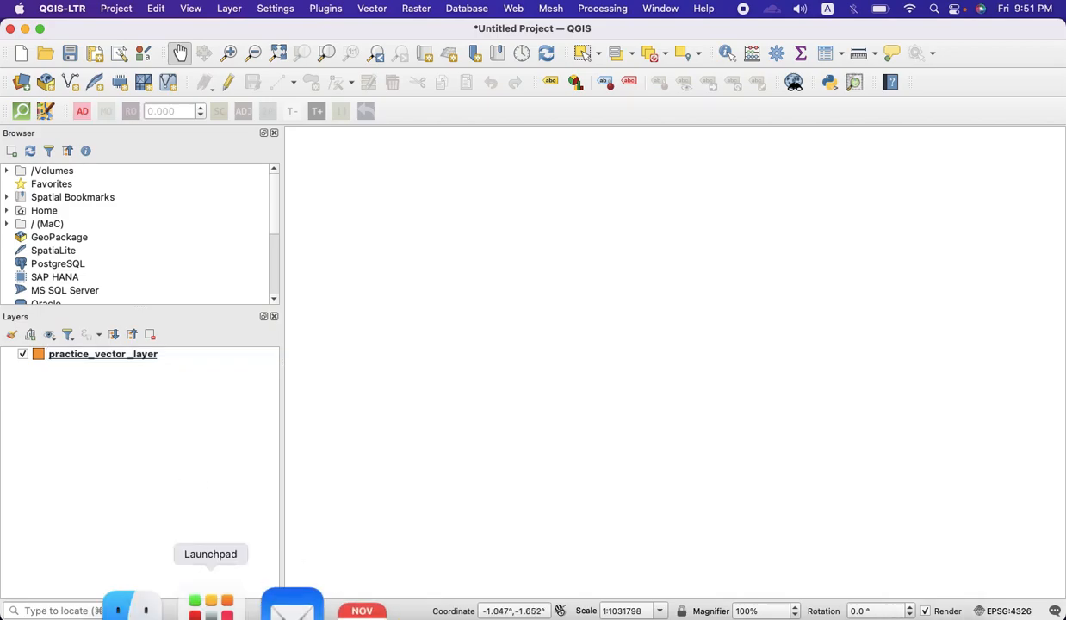
- Switch to Finder and add the B02, B03, B04, B05, B8A and B12 20m JP2 images from the R20m folder to QGIS as layers
{"action": "left_click", "coordinate": [170, 607]}
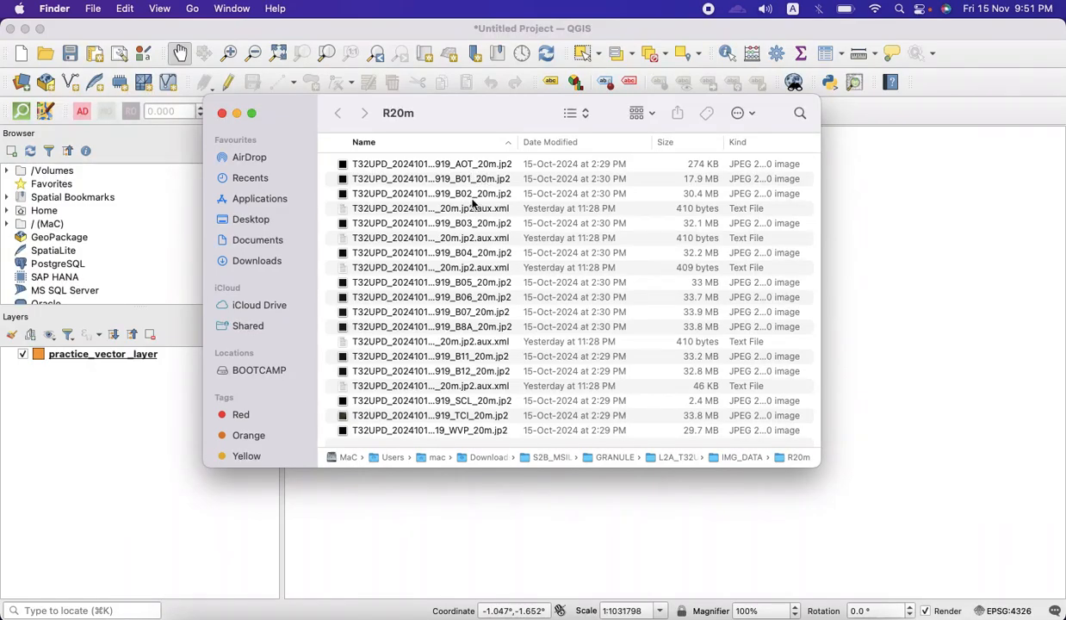
{"action": "left_click", "coordinate": [458, 161]}
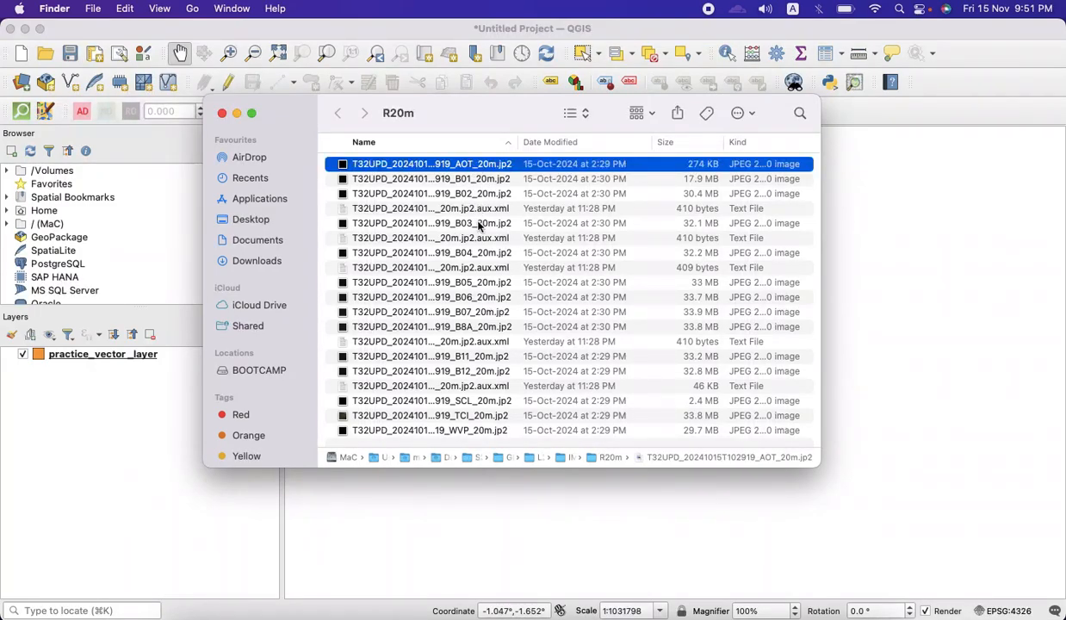
{"action": "left_click", "coordinate": [469, 181]}
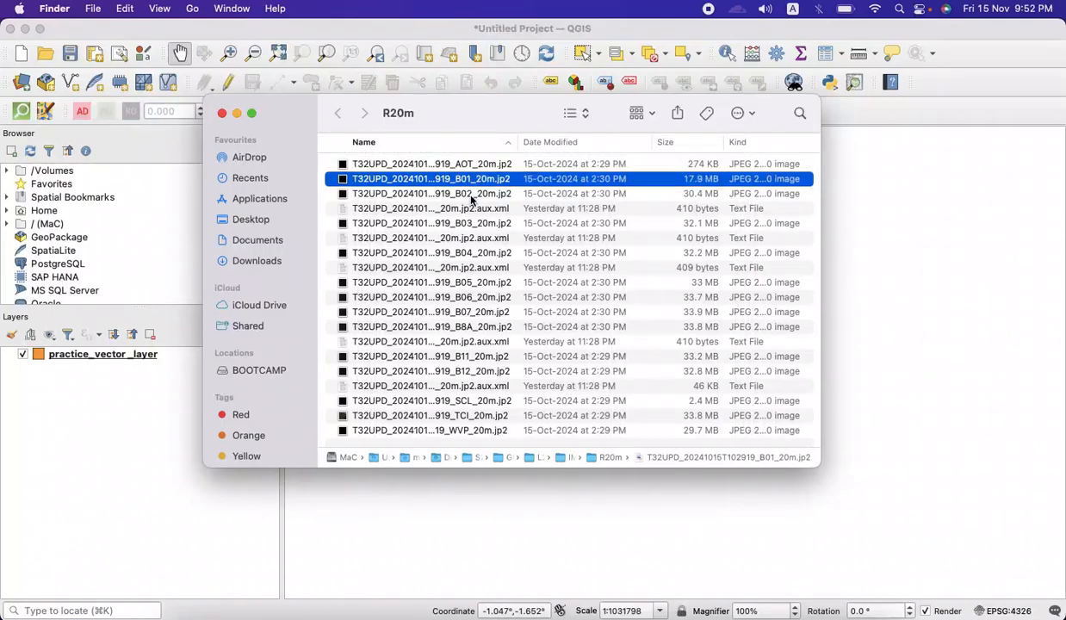
{"action": "left_click", "coordinate": [471, 194]}
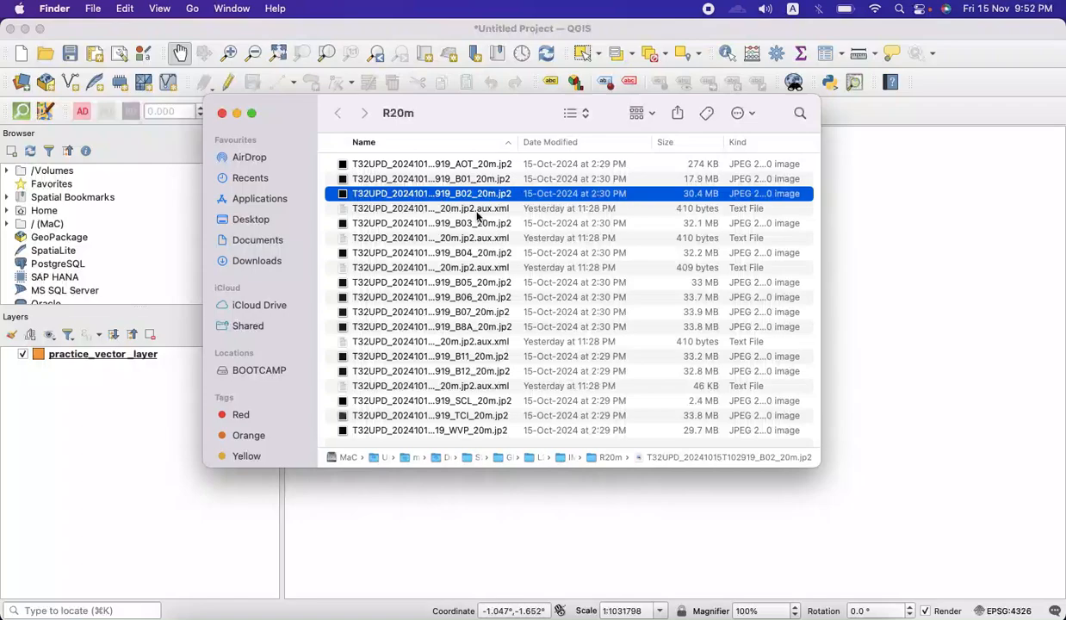
{"action": "left_click", "coordinate": [472, 223], "text": "super"}
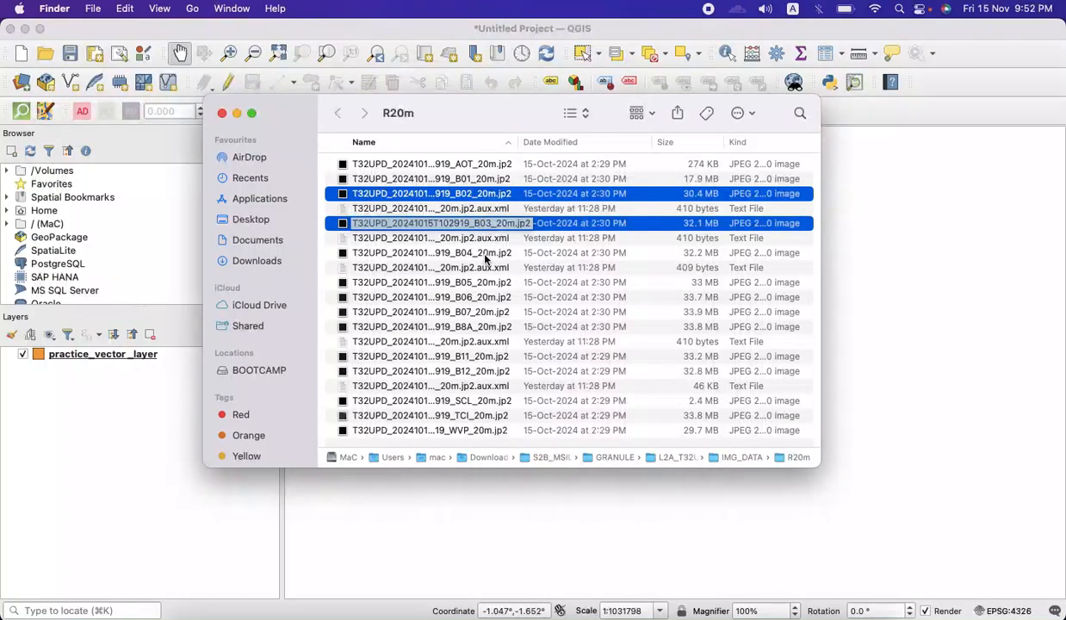
{"action": "left_click", "coordinate": [479, 253], "text": "super"}
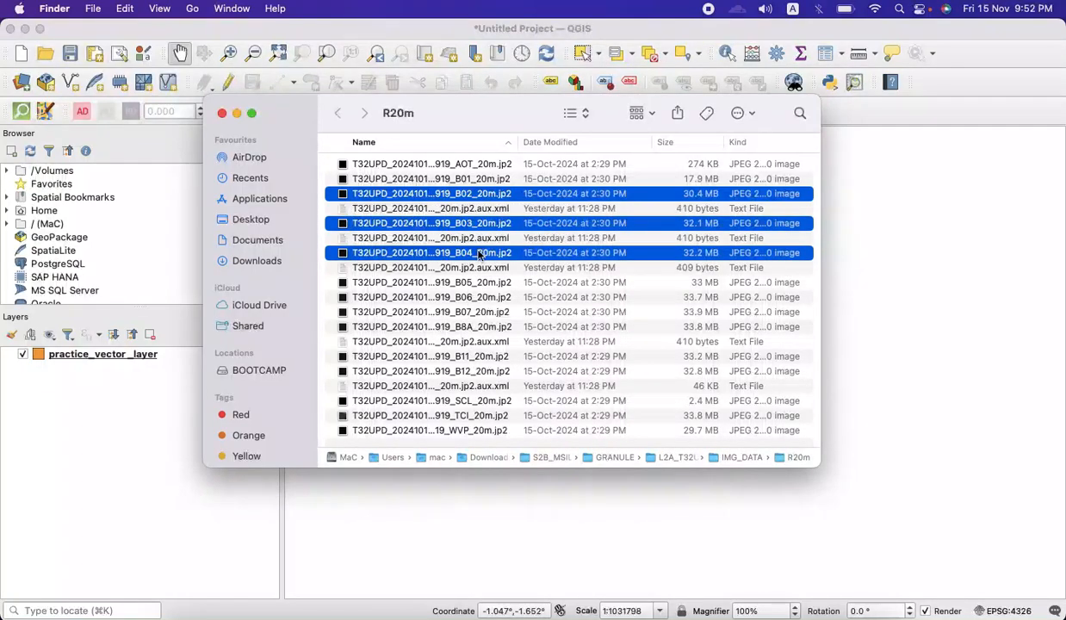
{"action": "left_click", "coordinate": [472, 285], "text": "super"}
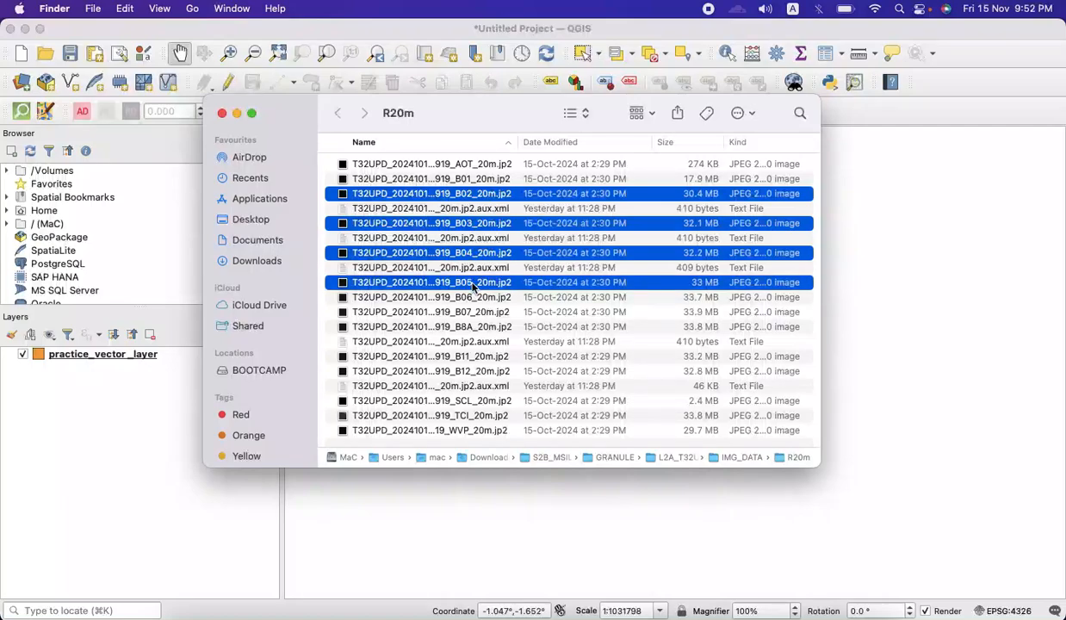
{"action": "left_click", "coordinate": [473, 331], "text": "super"}
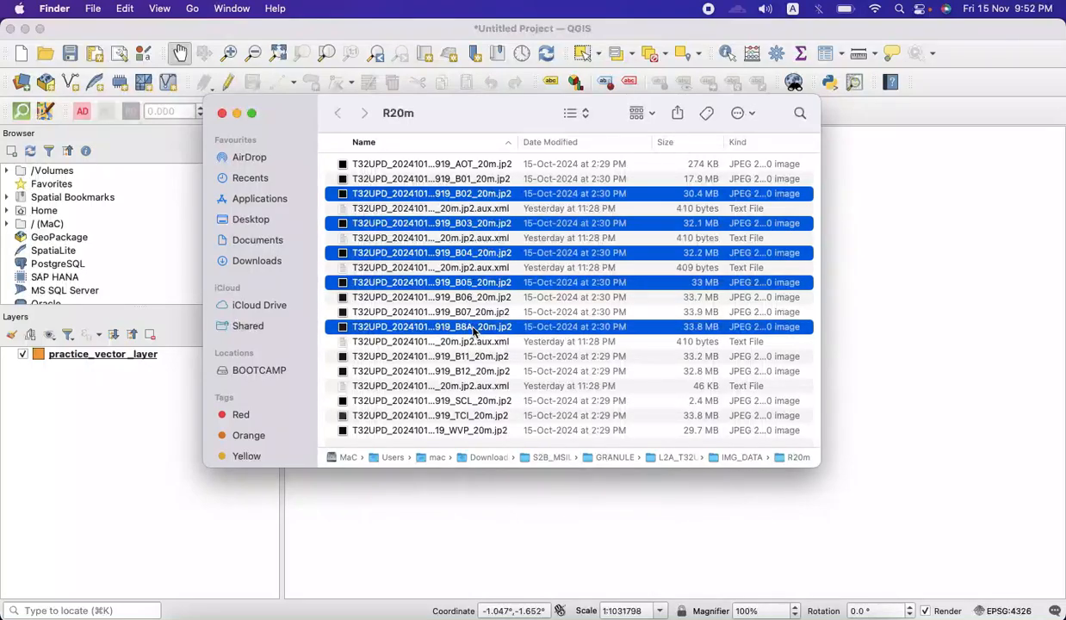
{"action": "left_click", "coordinate": [462, 369], "text": "super"}
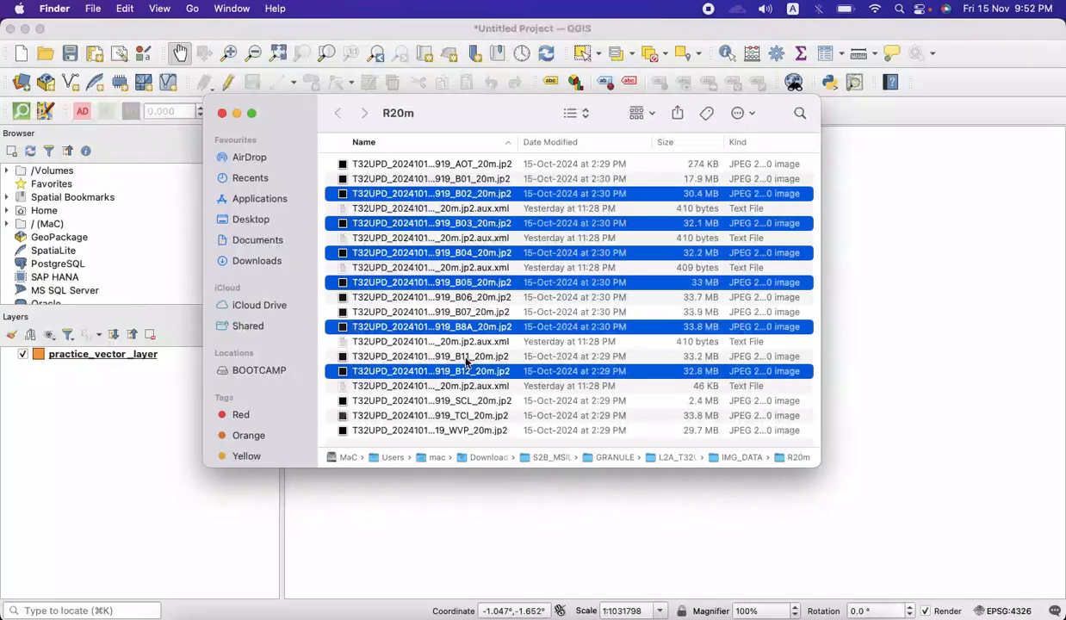
{"action": "left_click_drag", "start_coordinate": [460, 196], "coordinate": [115, 408]}
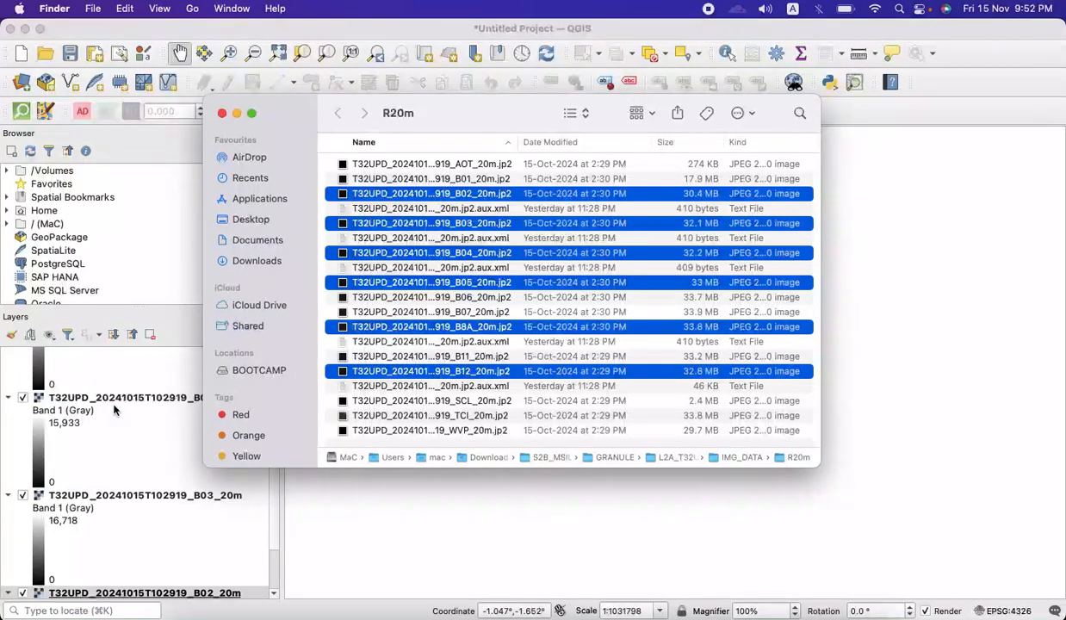
{"action": "left_click", "coordinate": [237, 113]}
- Collapse the legend of the B12_20m raster layer and zoom the map to that layer's extent
{"action": "scroll", "coordinate": [155, 431], "scroll_direction": "up", "scroll_amount": 5}
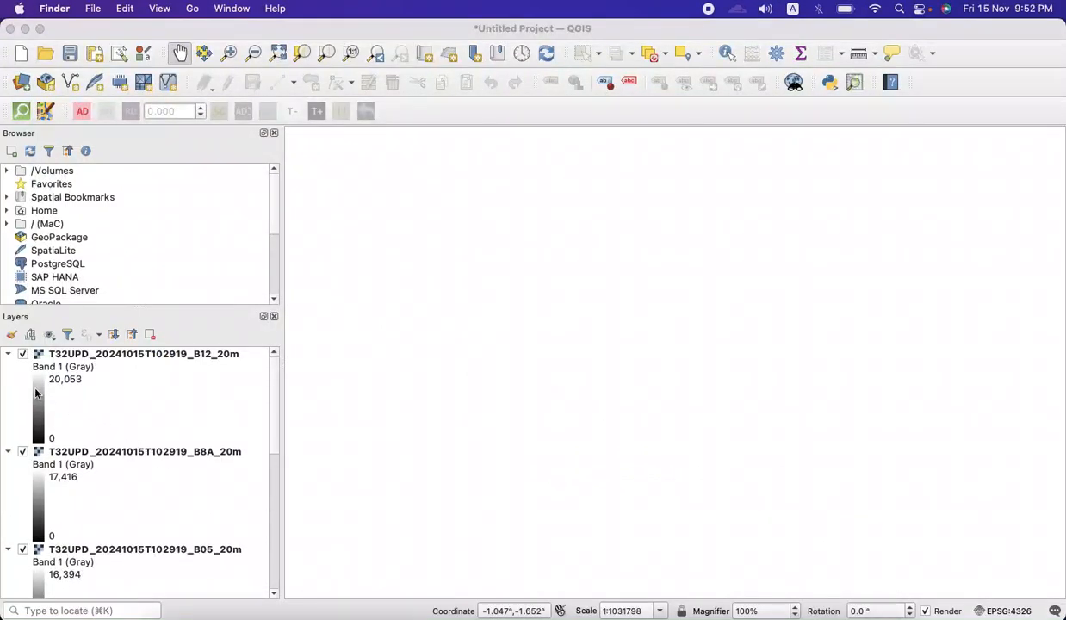
{"action": "left_click", "coordinate": [8, 356]}
{"action": "left_click", "coordinate": [93, 354]}
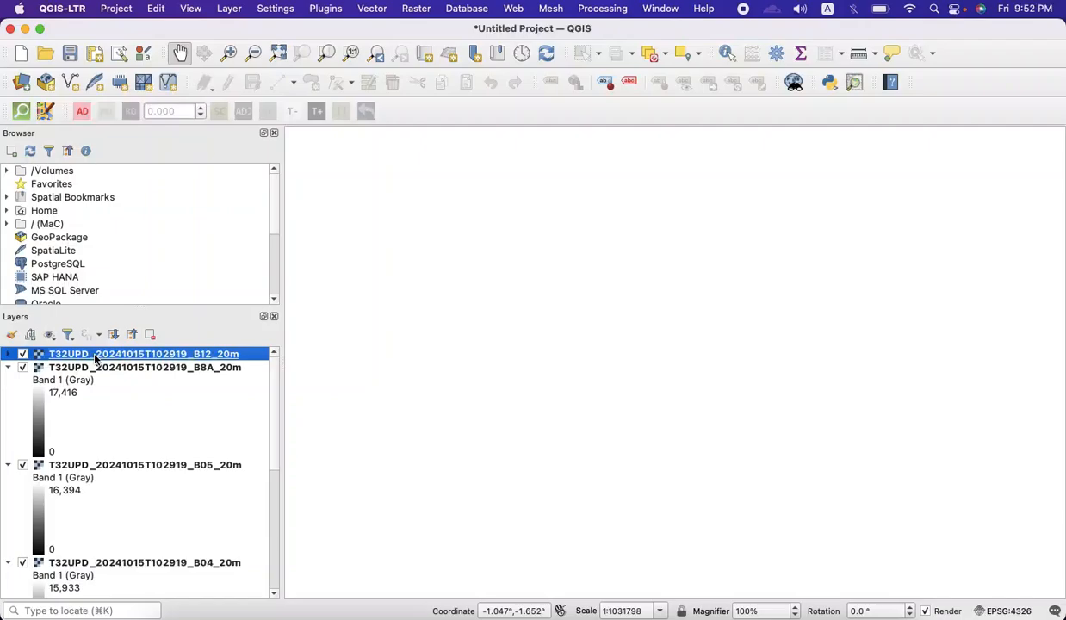
{"action": "right_click", "coordinate": [94, 355]}
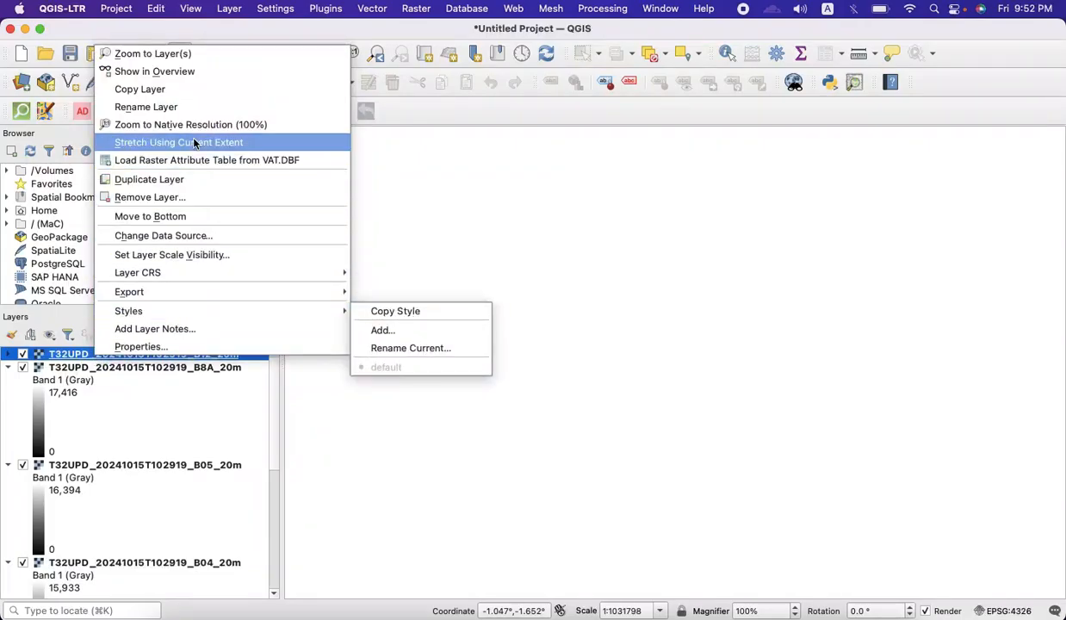
{"action": "left_click", "coordinate": [154, 54]}
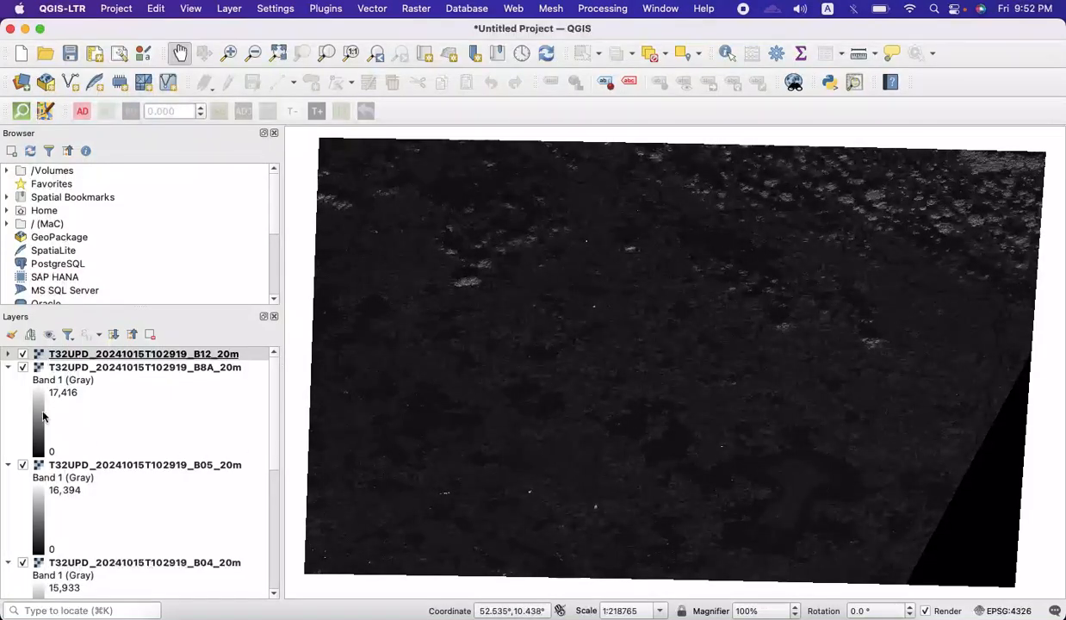
- Hide the B12_20m layer and collapse the legends of the B8A, B05, B04, B03 and B02 raster layers
{"action": "left_click", "coordinate": [9, 367]}
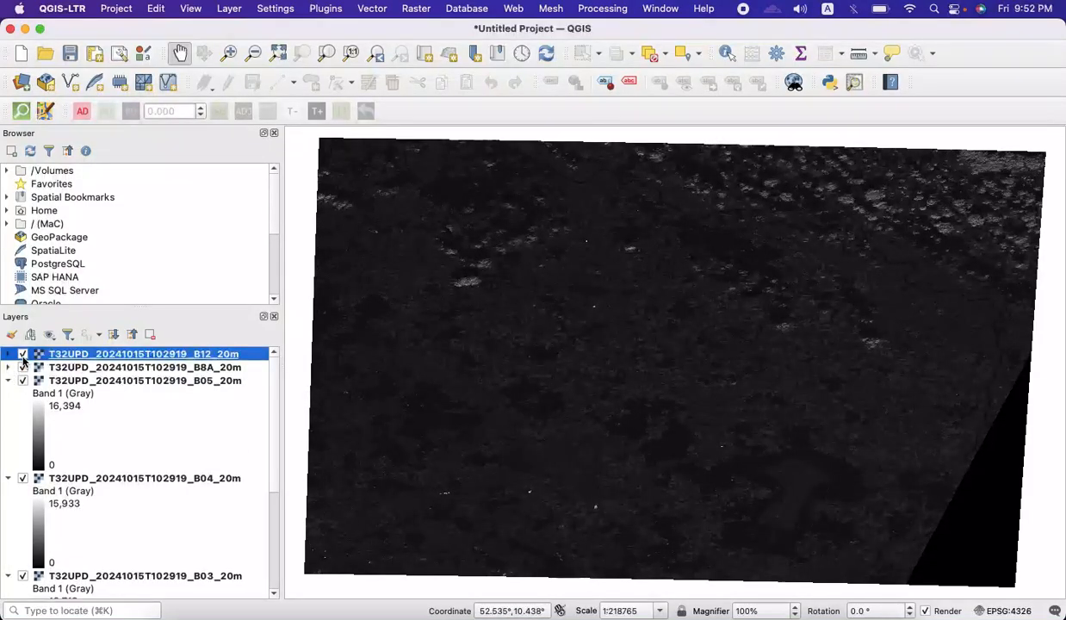
{"action": "left_click", "coordinate": [22, 357]}
{"action": "left_click", "coordinate": [22, 356]}
{"action": "left_click", "coordinate": [22, 356]}
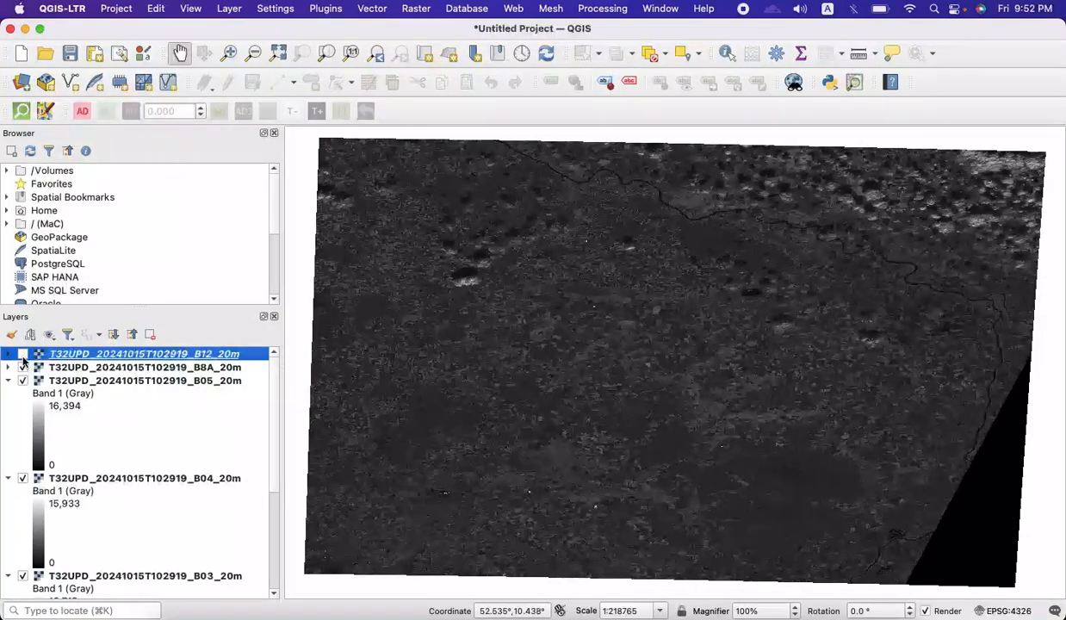
{"action": "left_click", "coordinate": [8, 380]}
{"action": "left_click", "coordinate": [7, 393]}
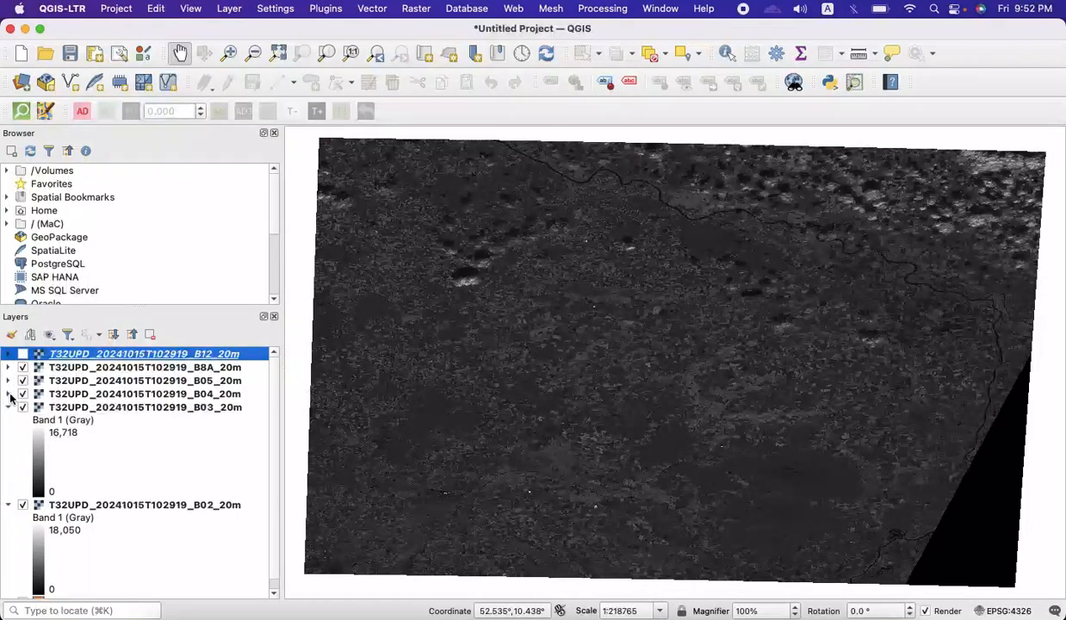
{"action": "left_click", "coordinate": [8, 407]}
{"action": "left_click", "coordinate": [8, 421]}
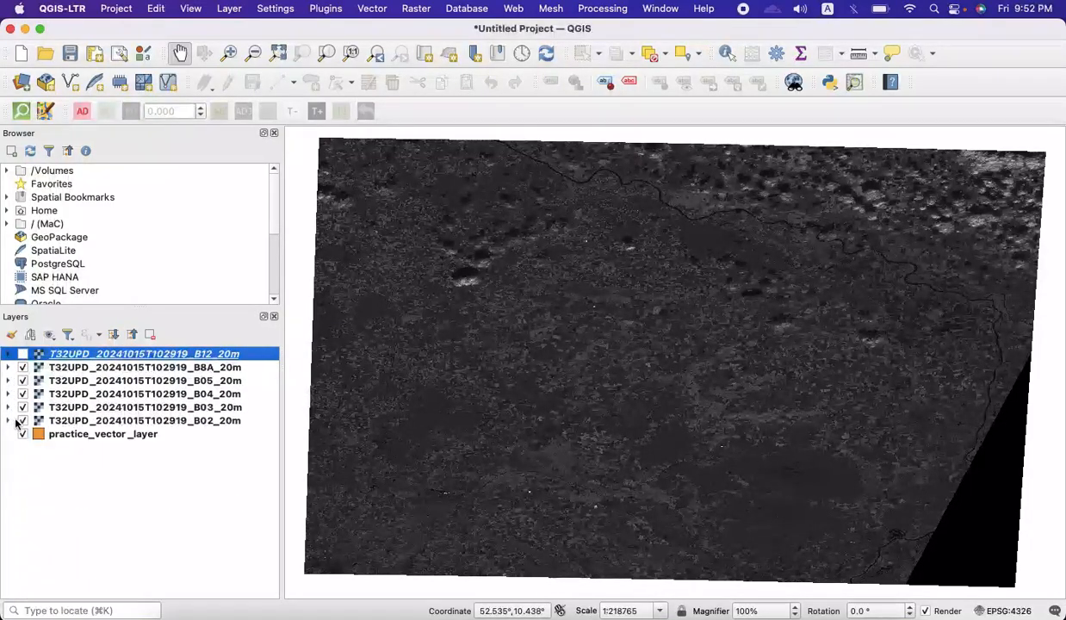
{"action": "left_click", "coordinate": [115, 484]}
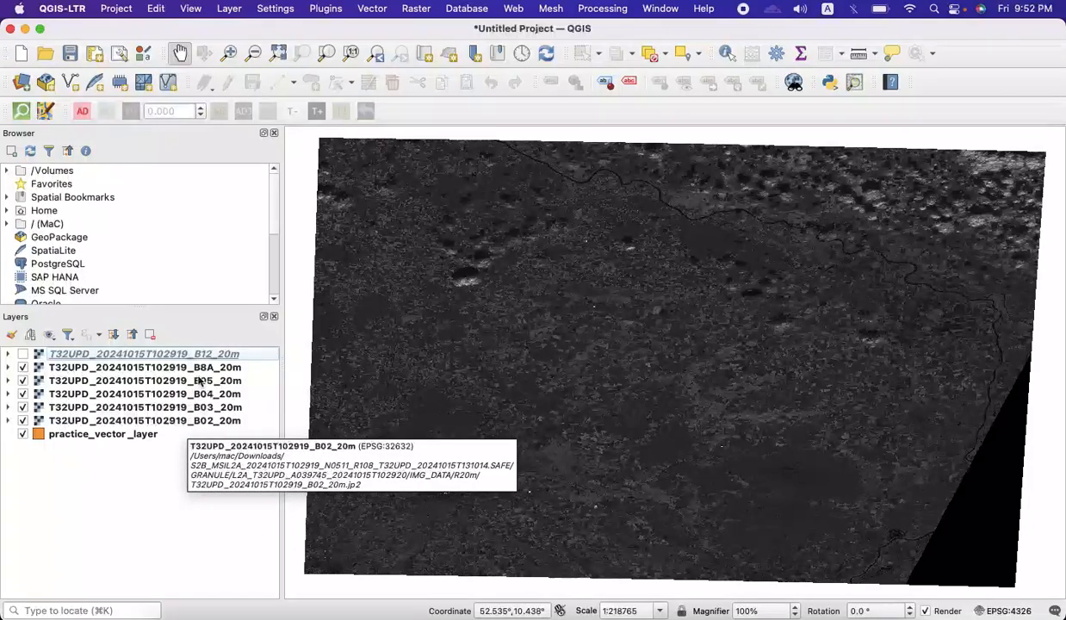
- Reorder the raster layers as B02, B03, B04, B05, B8A, B12 above practice_vector_layer and turn on the B12 layer's visibility
{"action": "left_click_drag", "start_coordinate": [205, 360], "coordinate": [195, 433]}
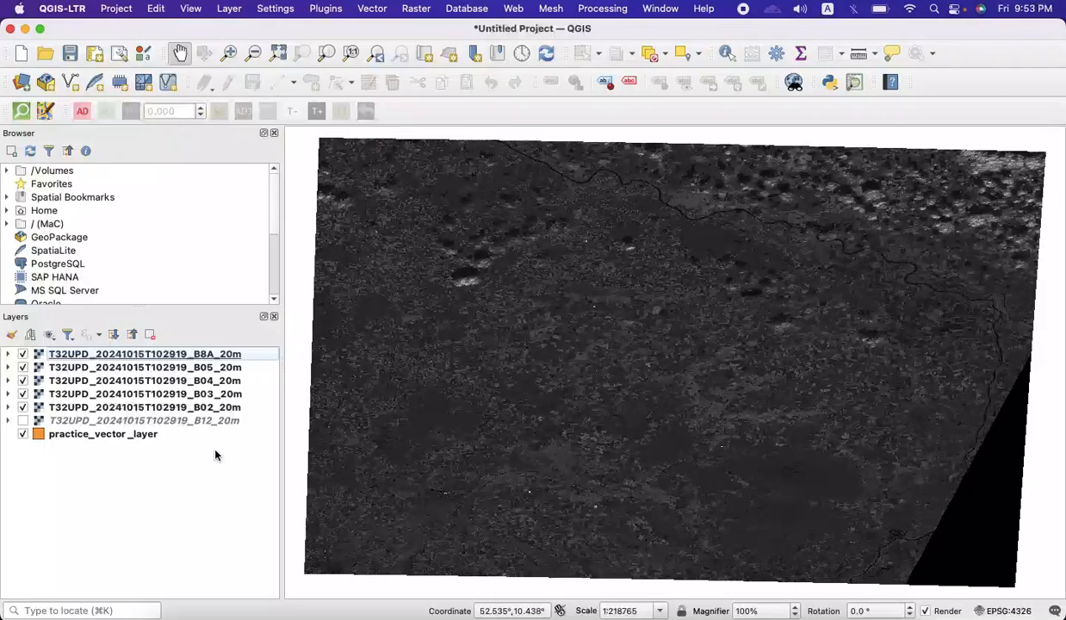
{"action": "left_click", "coordinate": [207, 421]}
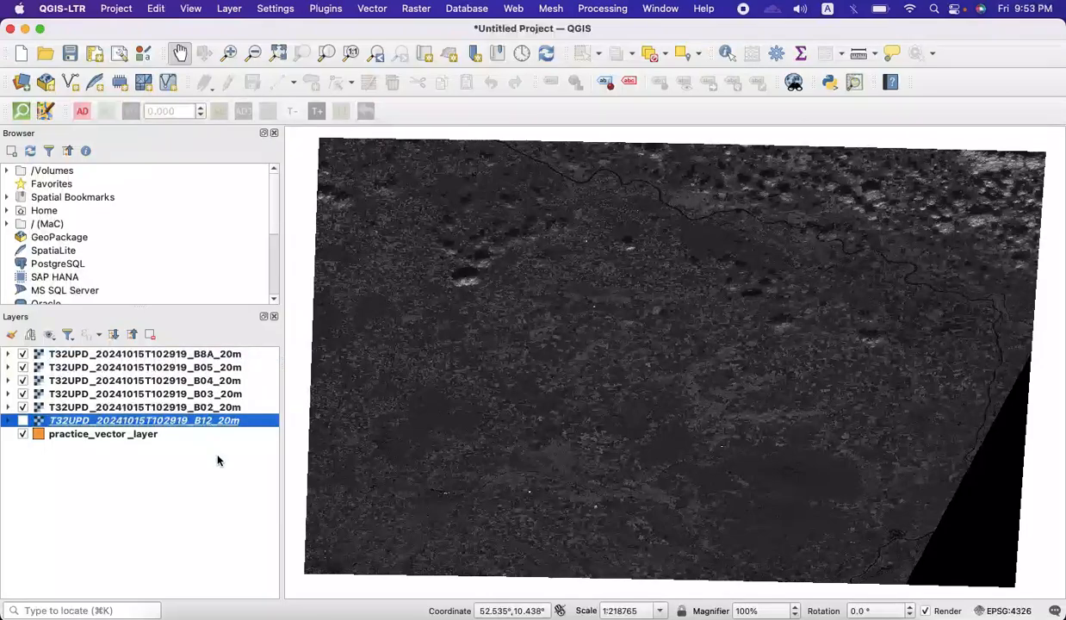
{"action": "left_click", "coordinate": [218, 461]}
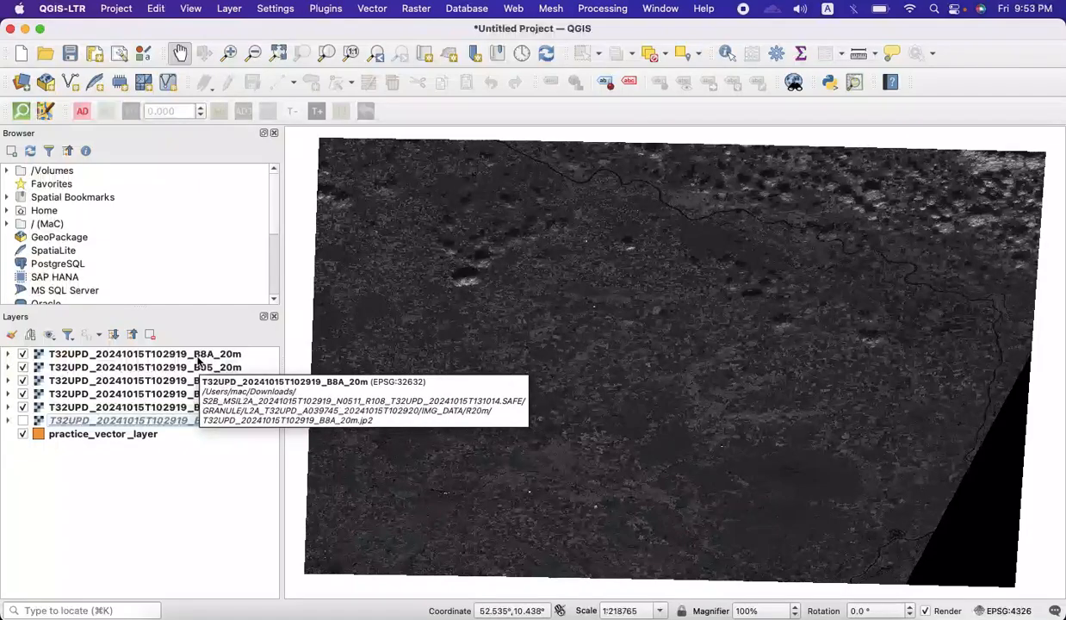
{"action": "left_click_drag", "start_coordinate": [209, 354], "coordinate": [207, 405]}
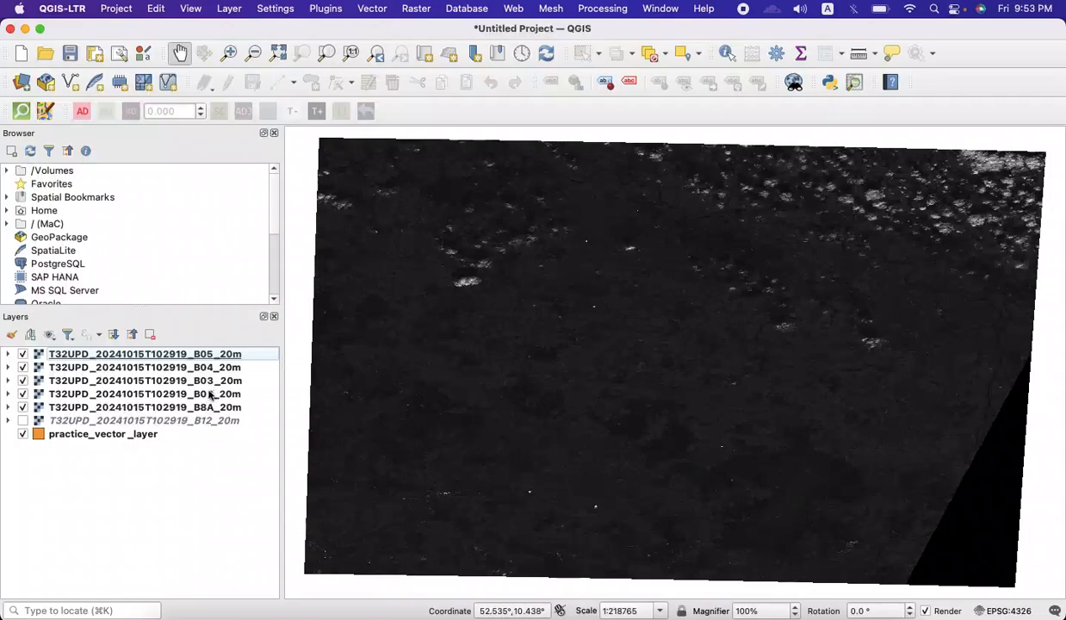
{"action": "left_click_drag", "start_coordinate": [209, 354], "coordinate": [215, 397]}
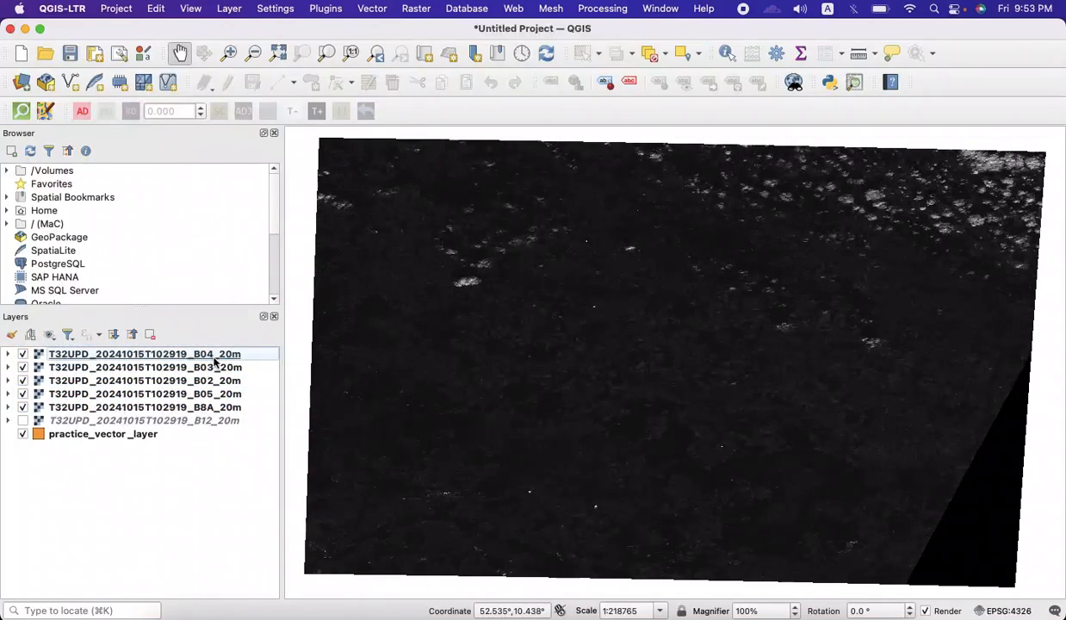
{"action": "left_click", "coordinate": [213, 355]}
{"action": "mouse_move", "coordinate": [213, 355]}
{"action": "left_mouse_down"}
{"action": "mouse_move", "coordinate": [214, 389]}
{"action": "mouse_move", "coordinate": [215, 376]}
{"action": "left_mouse_up"}
{"action": "left_click", "coordinate": [215, 356]}
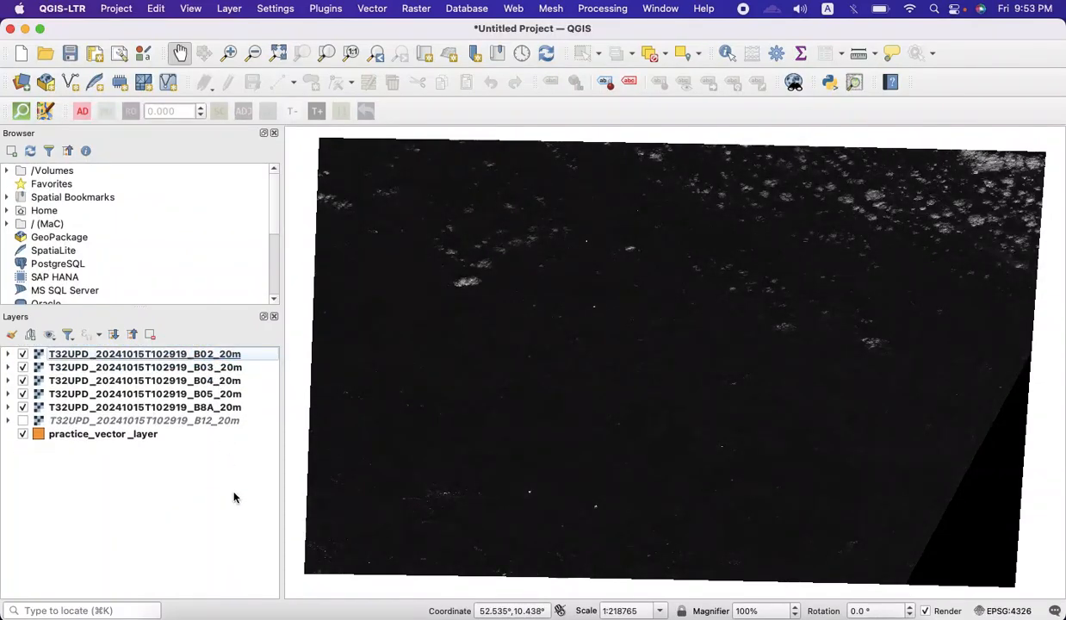
{"action": "left_click", "coordinate": [23, 420]}
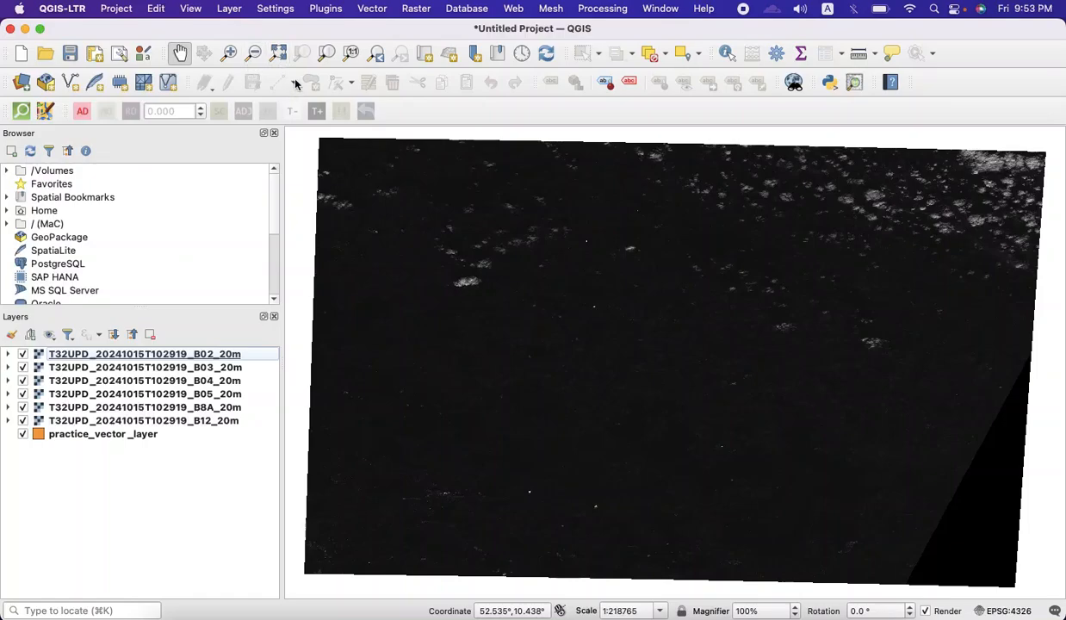
- Start the Build Virtual Raster tool and open its list of available input layers
{"action": "left_click", "coordinate": [420, 11]}
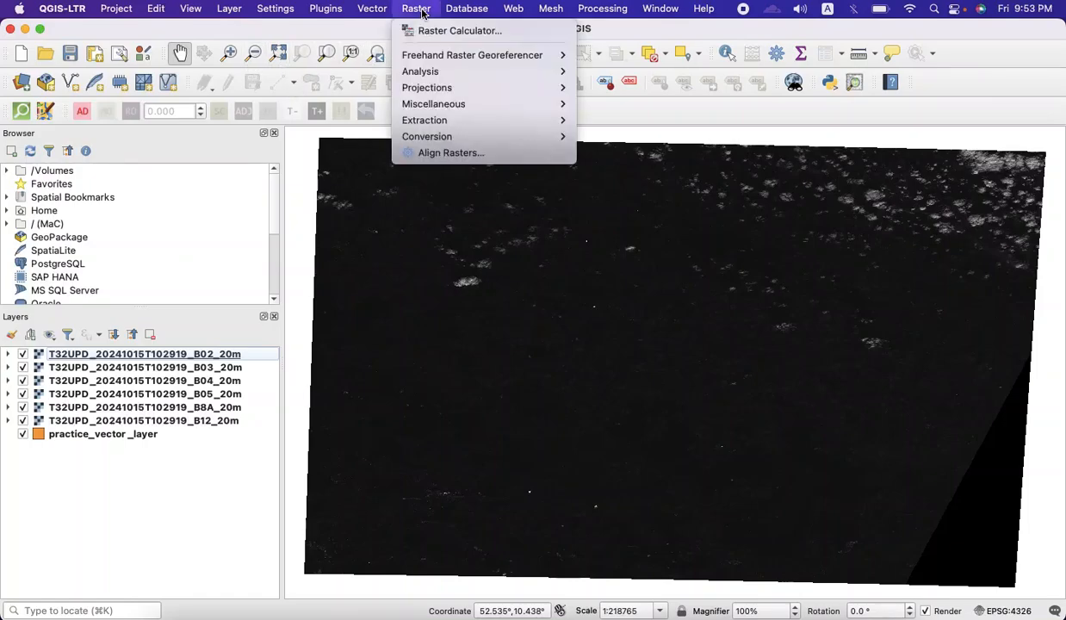
{"action": "mouse_move", "coordinate": [454, 78]}
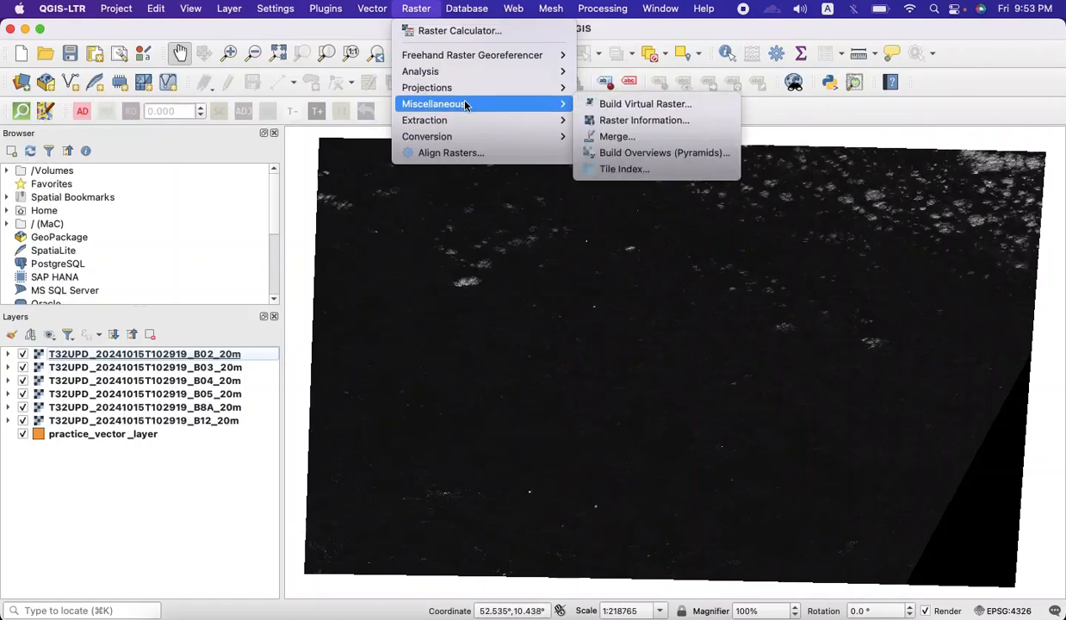
{"action": "left_click", "coordinate": [607, 105]}
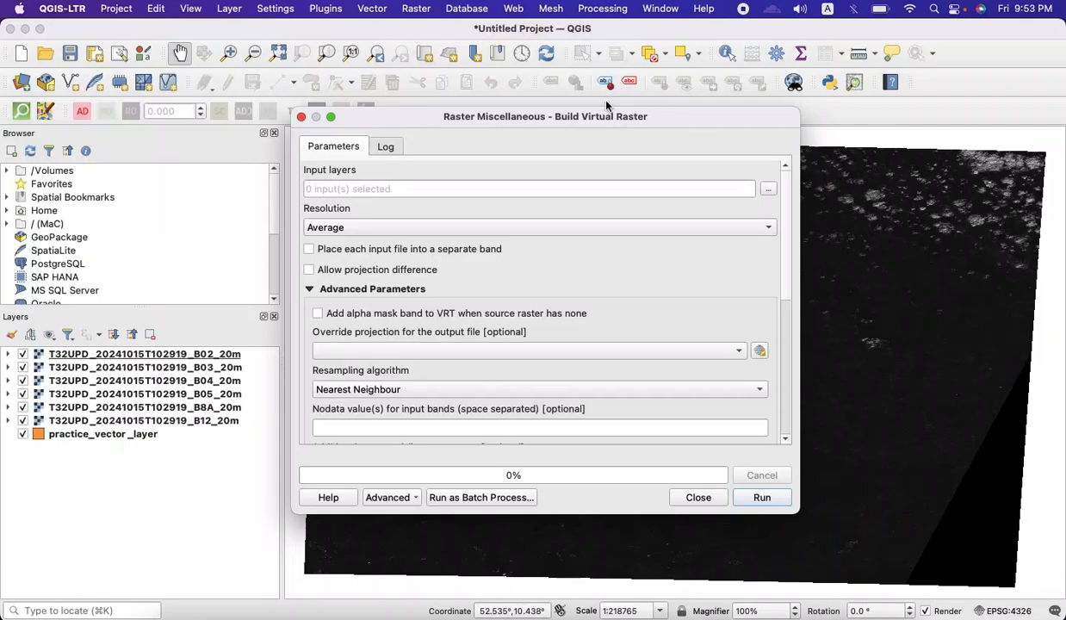
{"action": "left_click", "coordinate": [769, 191]}
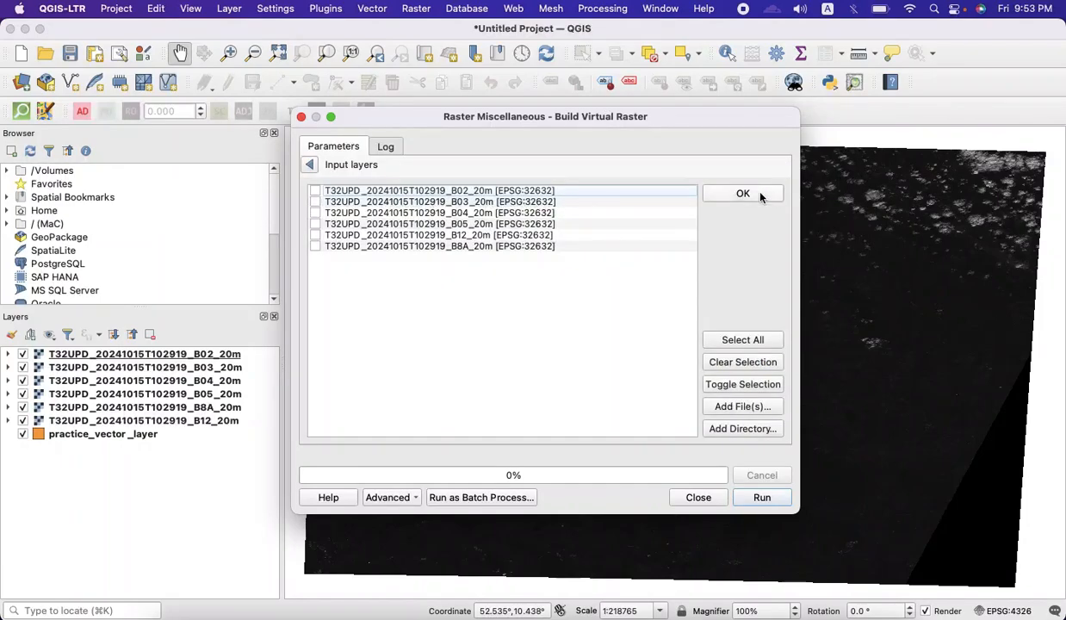
- Try to choose all six 20 m band layers as inputs by highlighting them, and enable placing each input file into a separate band
{"action": "left_click", "coordinate": [441, 194]}
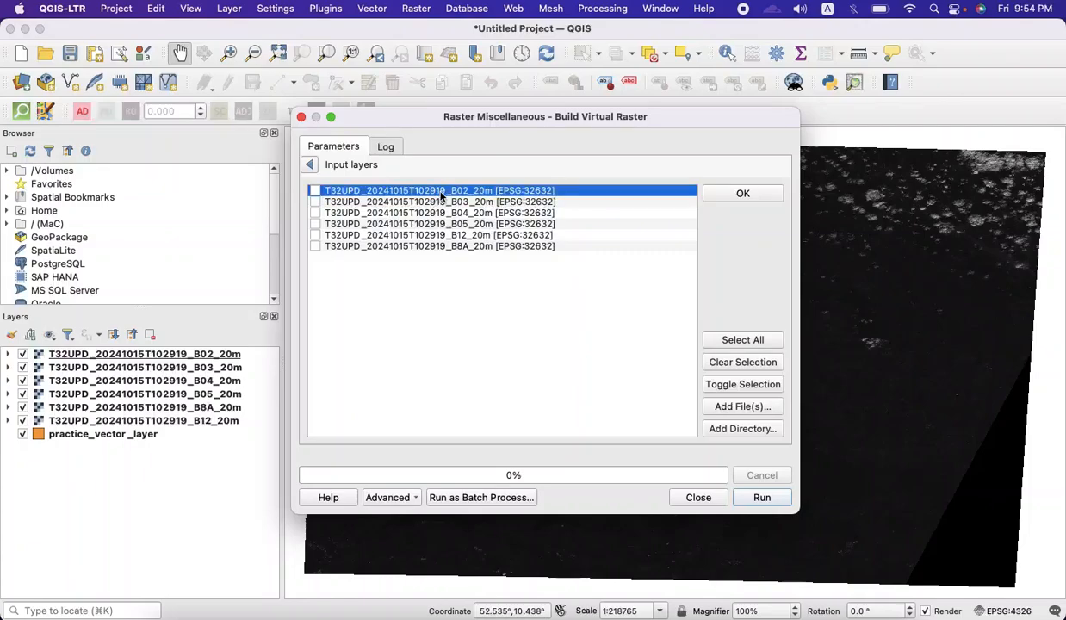
{"action": "key", "text": "shift+Down"}
{"action": "key", "text": "shift+Down"}
{"action": "key", "text": "shift+Down"}
{"action": "key", "text": "shift+Down"}
{"action": "key", "text": "shift+Down"}
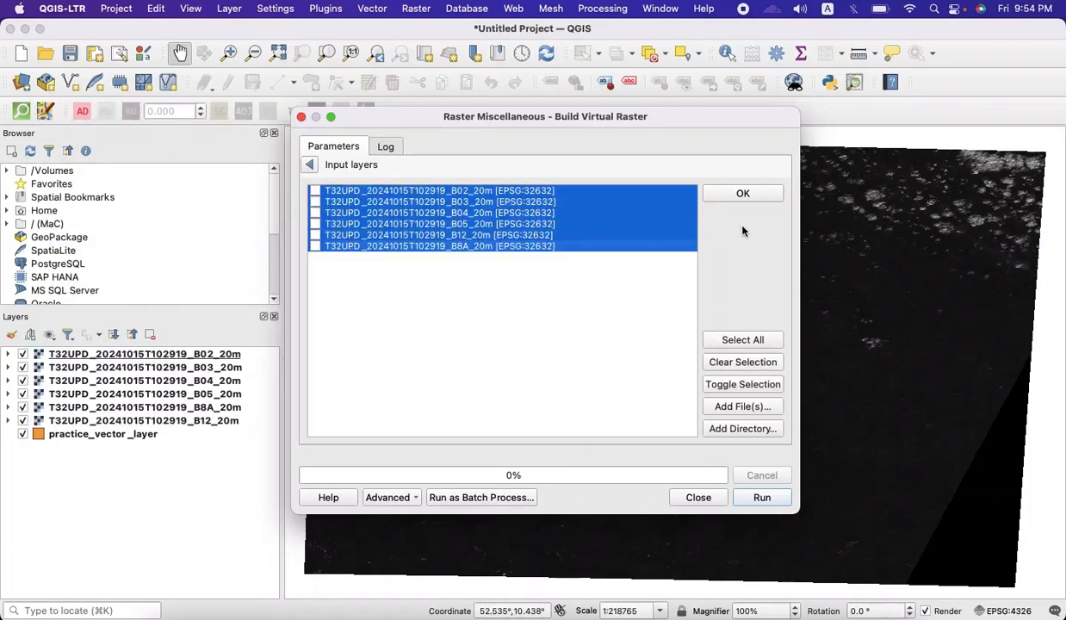
{"action": "left_click", "coordinate": [746, 194]}
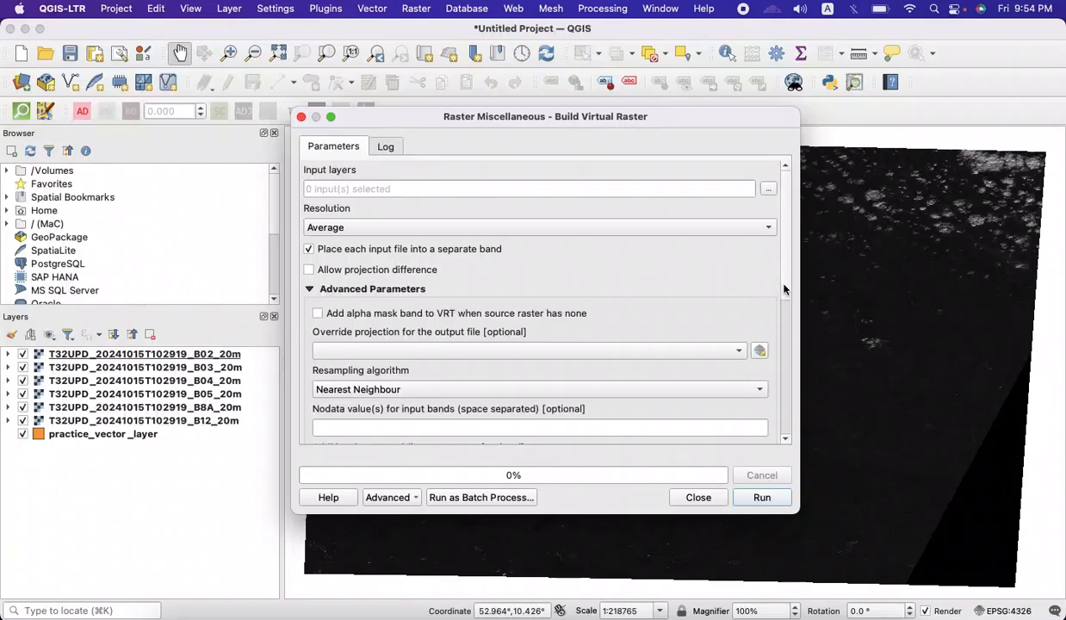
{"action": "left_click_drag", "start_coordinate": [785, 285], "coordinate": [780, 432]}
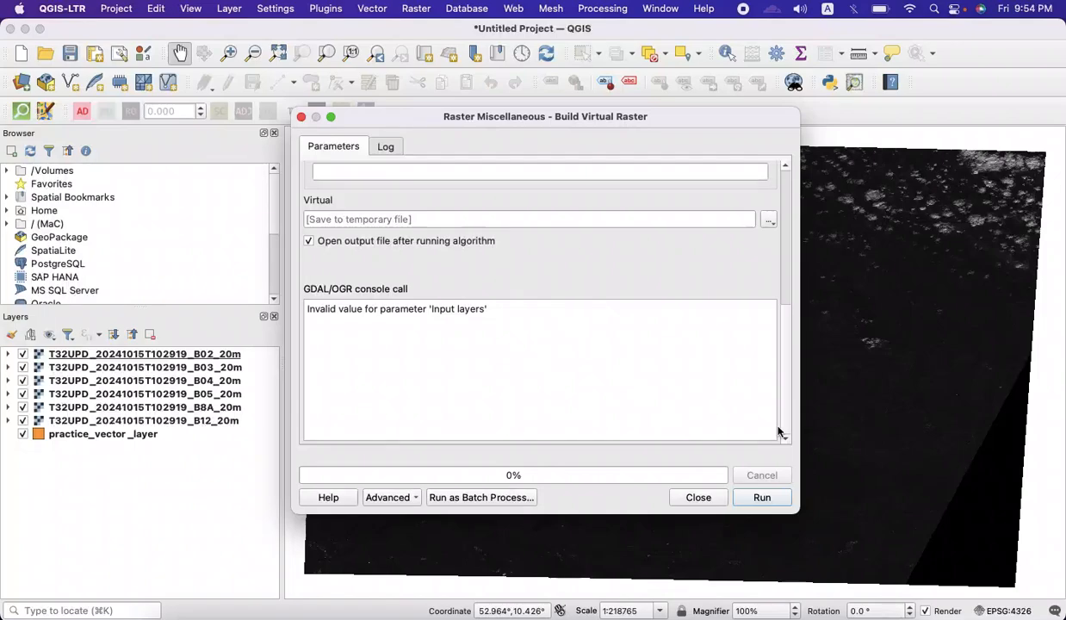
{"action": "scroll", "coordinate": [773, 334], "scroll_direction": "up", "scroll_amount": 10}
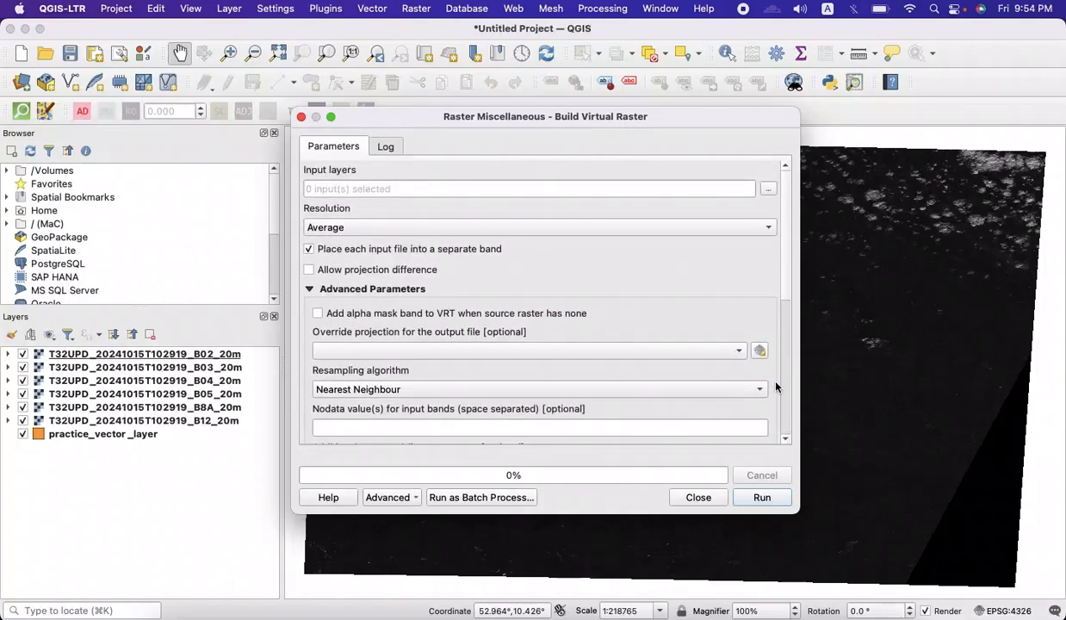
- Check the B02, B03, B04, B05, B12 and B8A 20 m layers as inputs for the virtual raster
{"action": "left_click", "coordinate": [767, 188]}
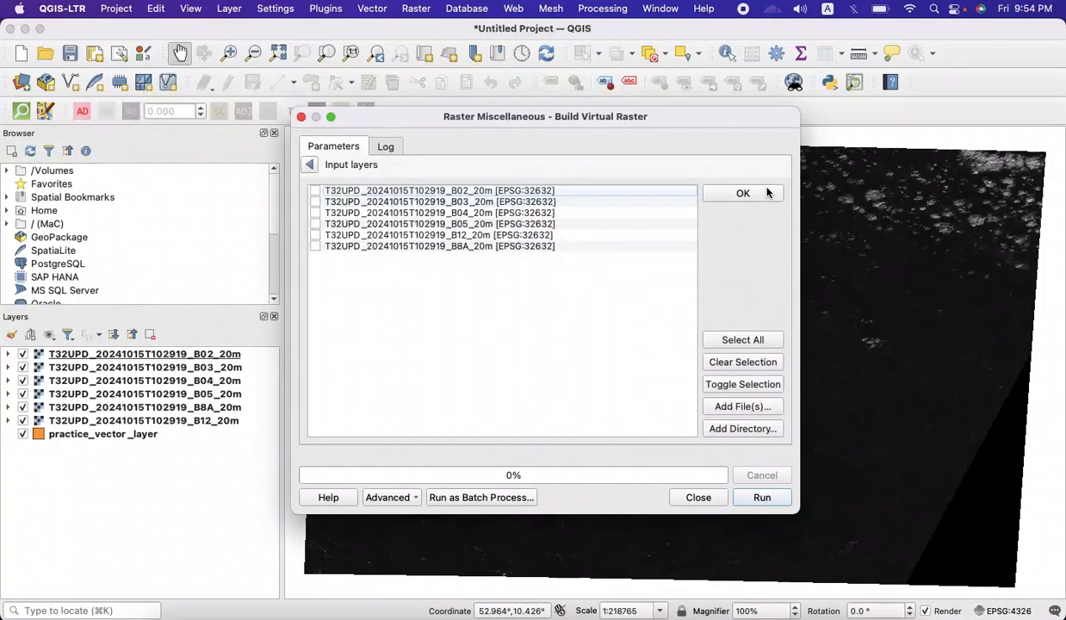
{"action": "left_click", "coordinate": [315, 190]}
{"action": "left_click", "coordinate": [315, 201]}
{"action": "left_click", "coordinate": [316, 213]}
{"action": "left_click", "coordinate": [316, 224]}
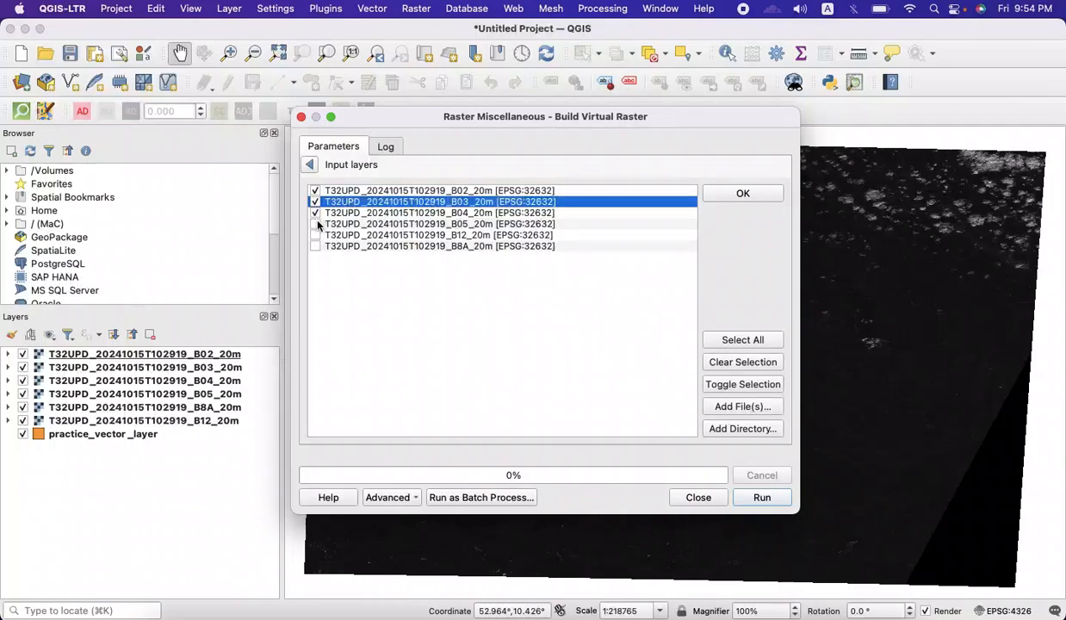
{"action": "left_click", "coordinate": [315, 235]}
{"action": "left_click", "coordinate": [316, 246]}
- Highlight the six checked band layers and accept them as the virtual raster's inputs without adding further files
{"action": "left_click", "coordinate": [495, 190]}
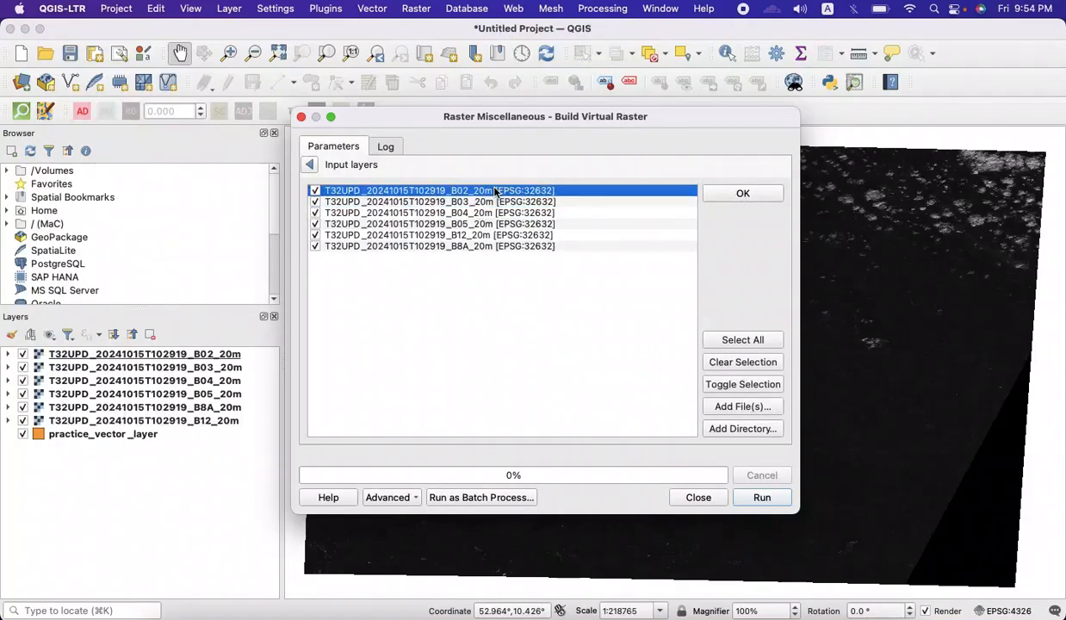
{"action": "key", "text": "shift+Down"}
{"action": "key", "text": "shift+Down"}
{"action": "key", "text": "shift+Down"}
{"action": "key", "text": "shift+Down"}
{"action": "key", "text": "shift+Down"}
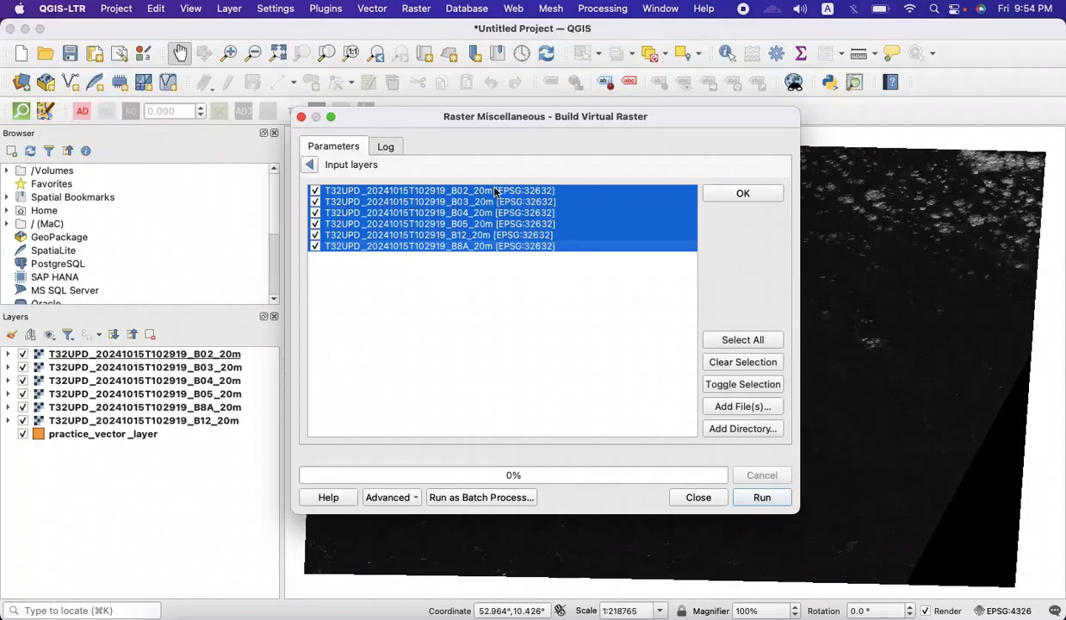
{"action": "left_click", "coordinate": [742, 407]}
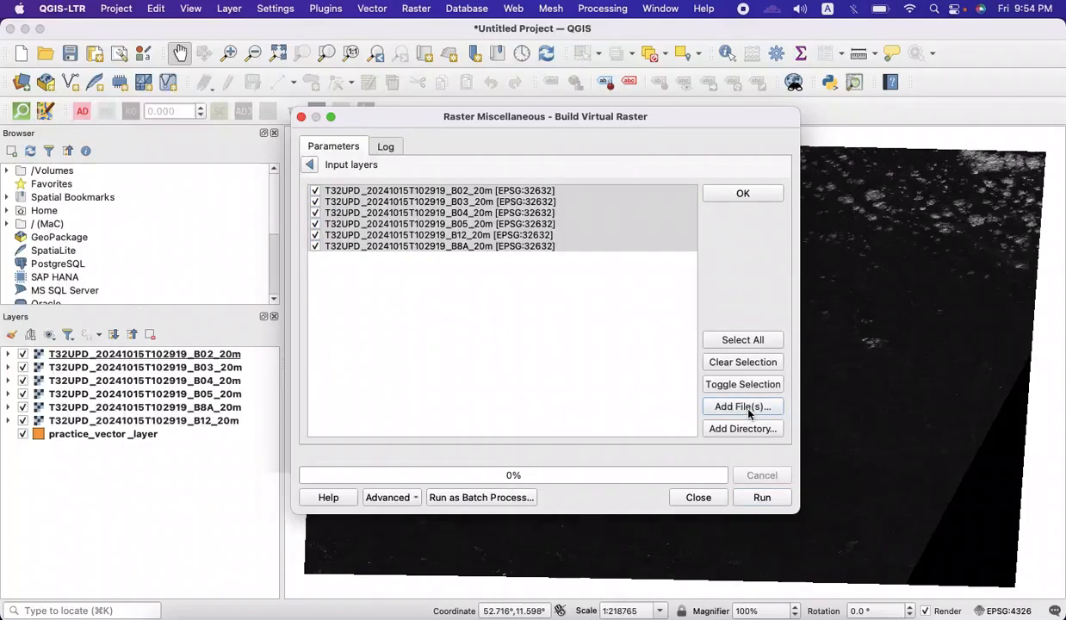
{"action": "left_click", "coordinate": [727, 395]}
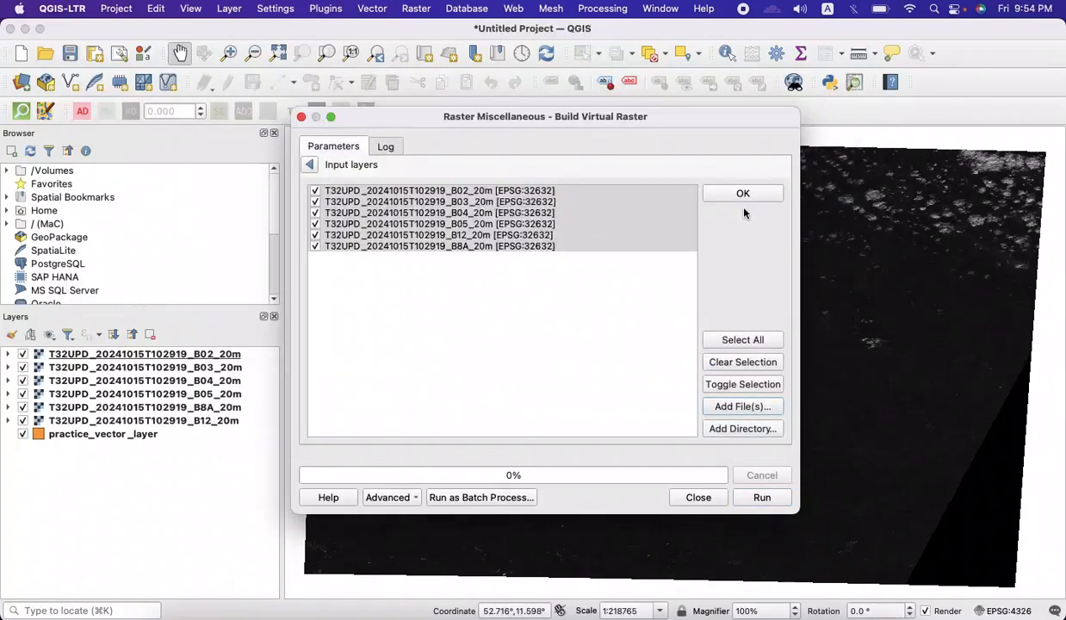
{"action": "left_click", "coordinate": [746, 195]}
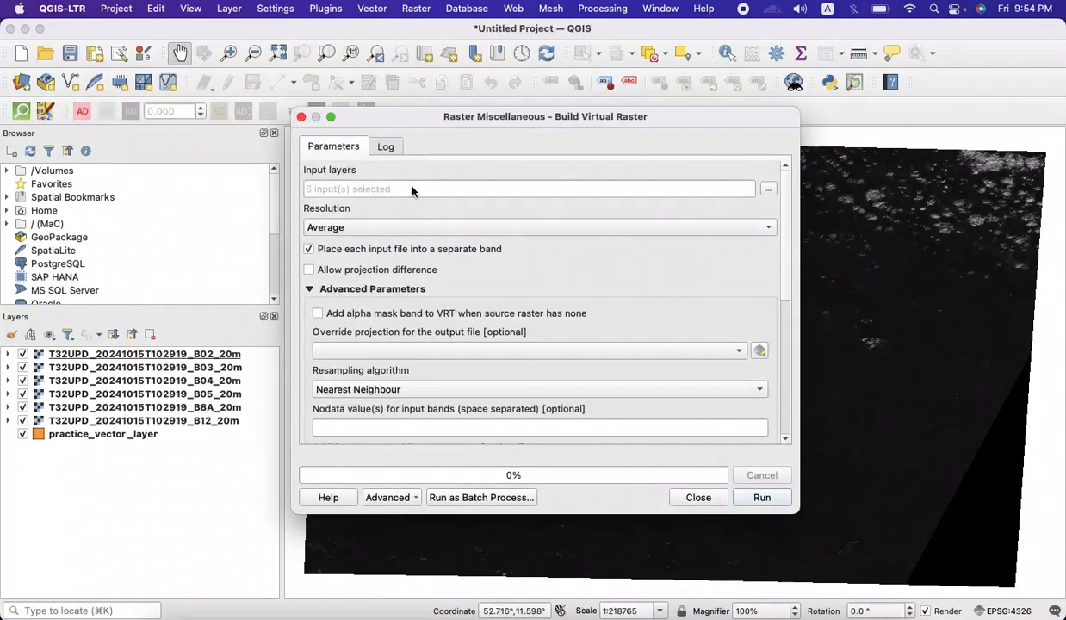
- Override the output file's projection with the Project CRS, EPSG:4326 - WGS 84
{"action": "scroll", "coordinate": [541, 256], "scroll_direction": "down", "scroll_amount": 5}
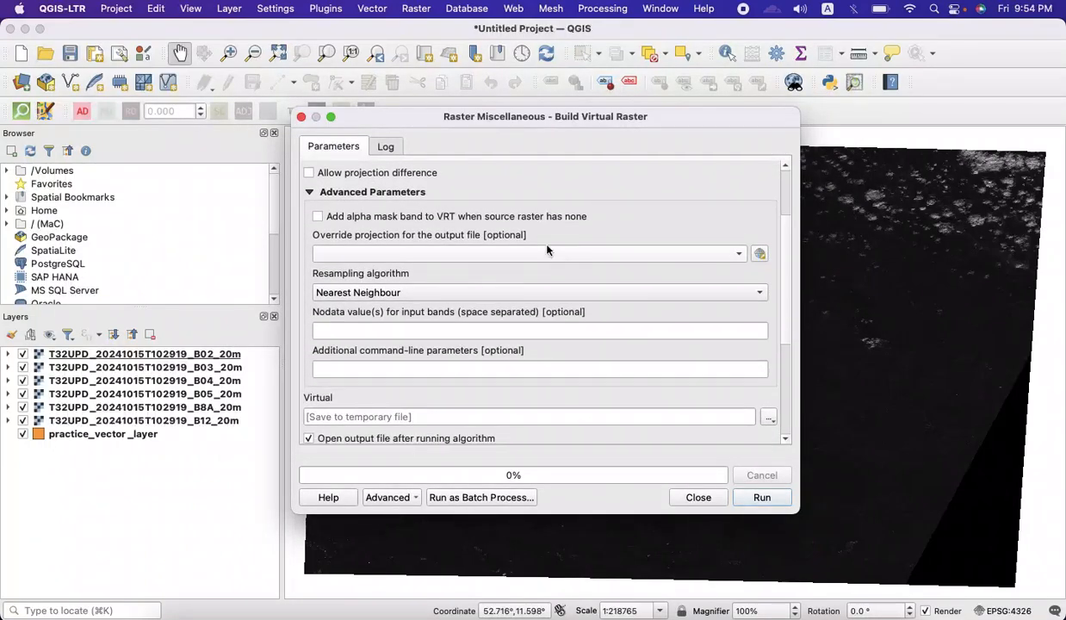
{"action": "scroll", "coordinate": [573, 344], "scroll_direction": "down", "scroll_amount": 6}
{"action": "scroll", "coordinate": [573, 348], "scroll_direction": "up", "scroll_amount": 10}
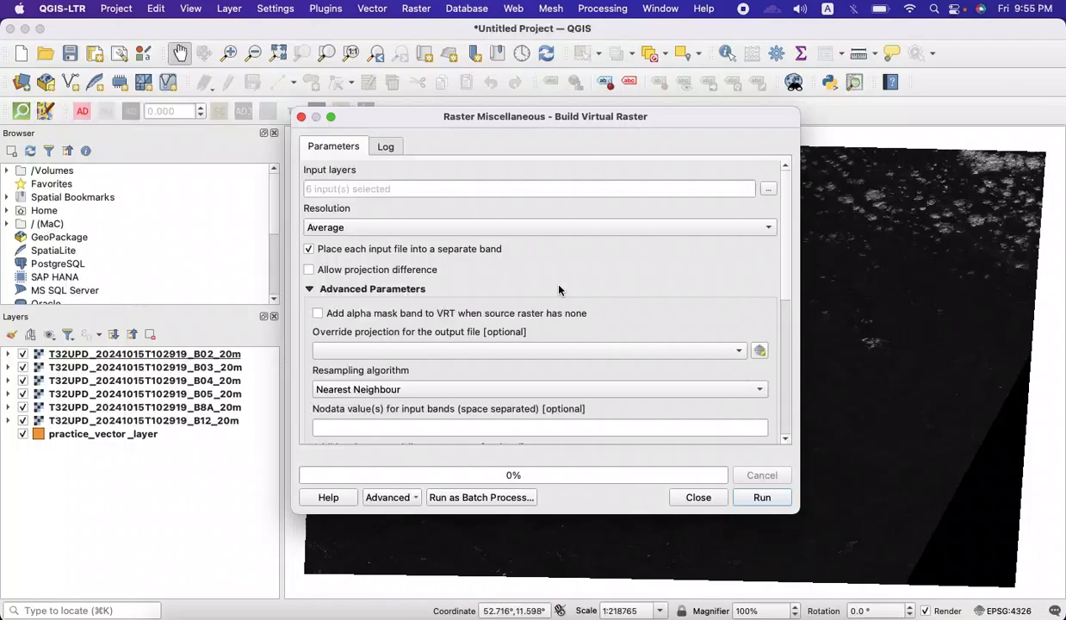
{"action": "scroll", "coordinate": [558, 290], "scroll_direction": "down", "scroll_amount": 2}
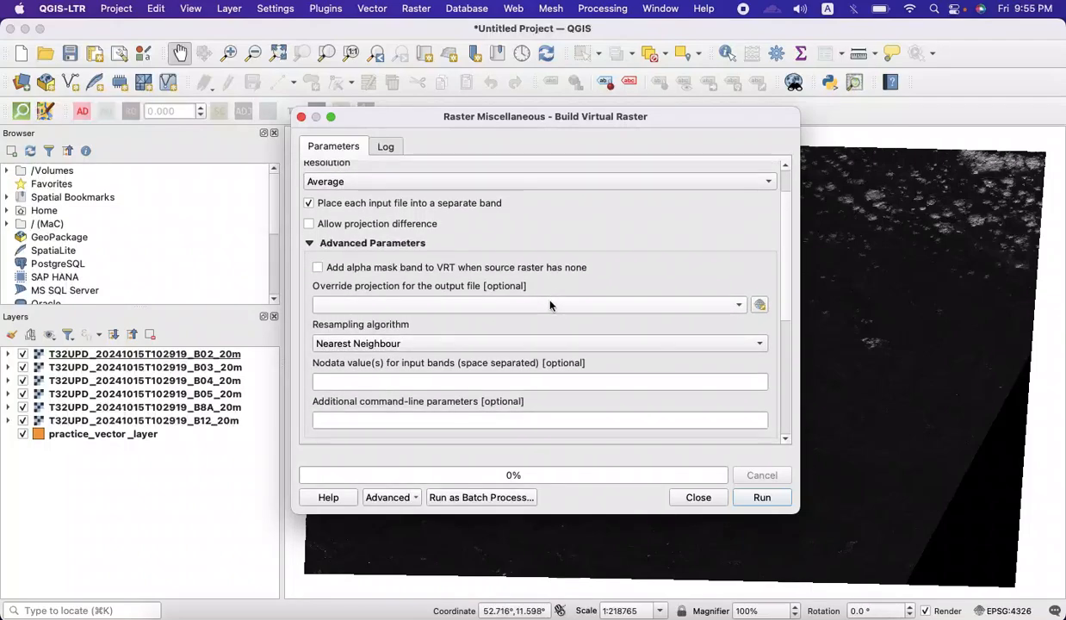
{"action": "left_click", "coordinate": [550, 305]}
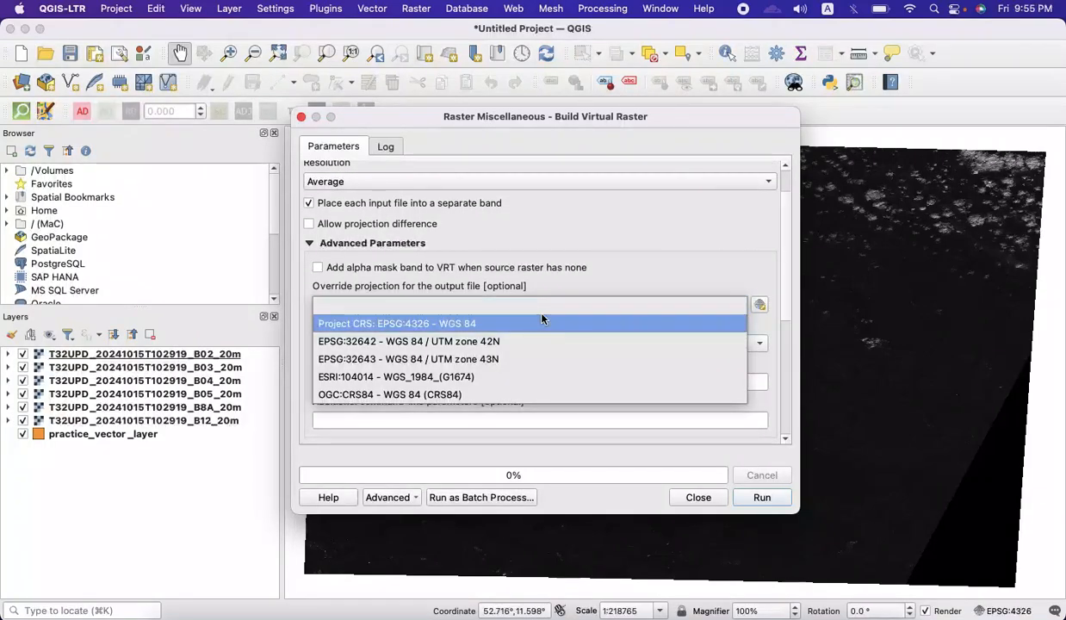
{"action": "left_click", "coordinate": [541, 321]}
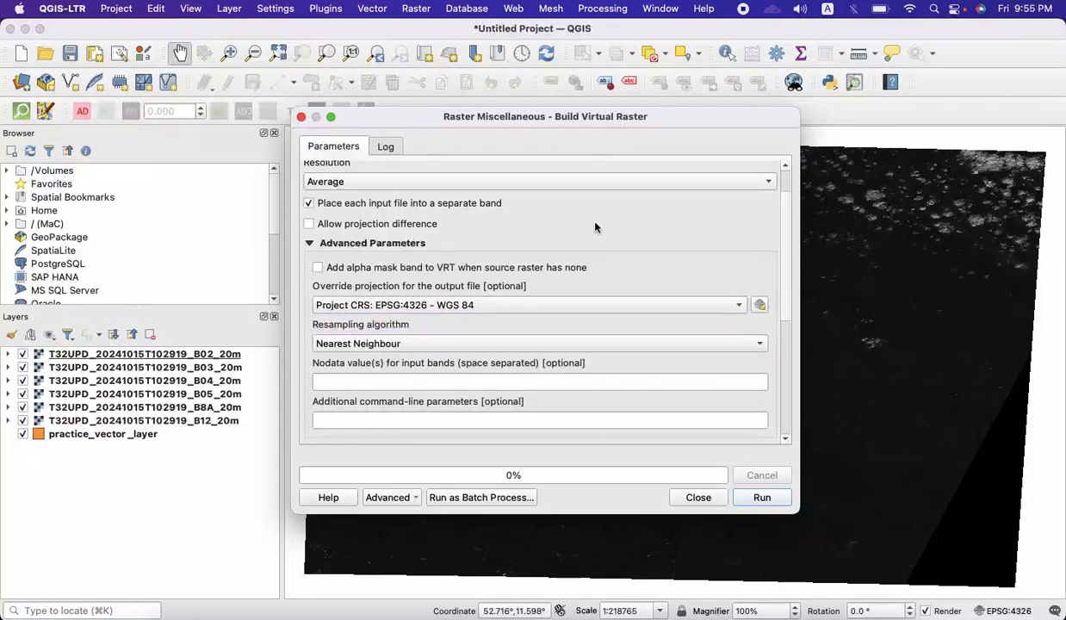
- Build the virtual raster as a temporary file that opens on completion, and close the tool
{"action": "scroll", "coordinate": [610, 245], "scroll_direction": "down", "scroll_amount": 4}
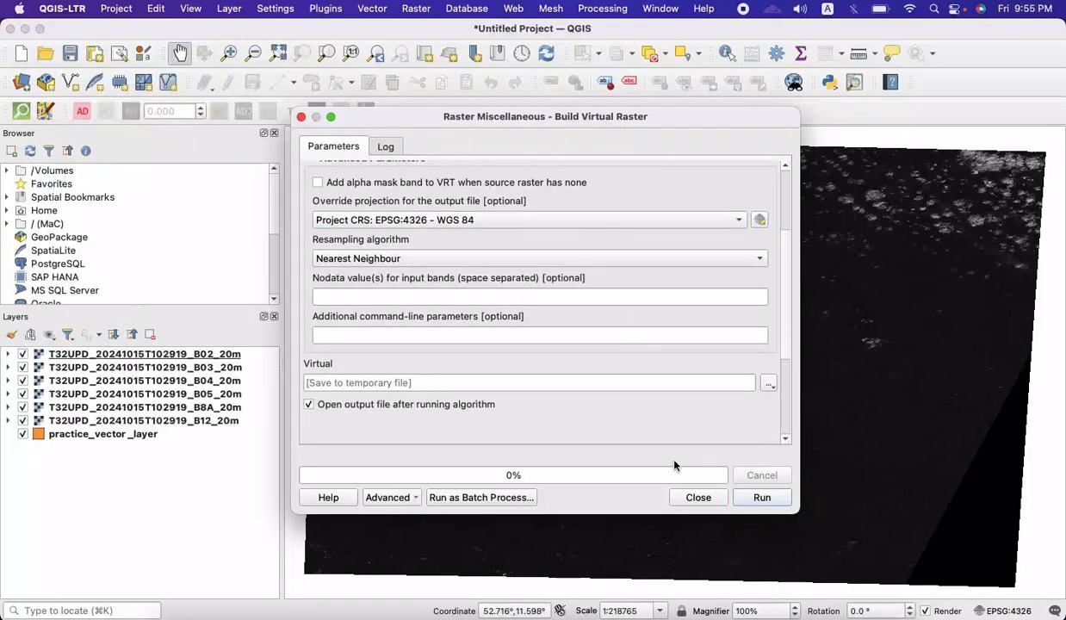
{"action": "left_click", "coordinate": [743, 494]}
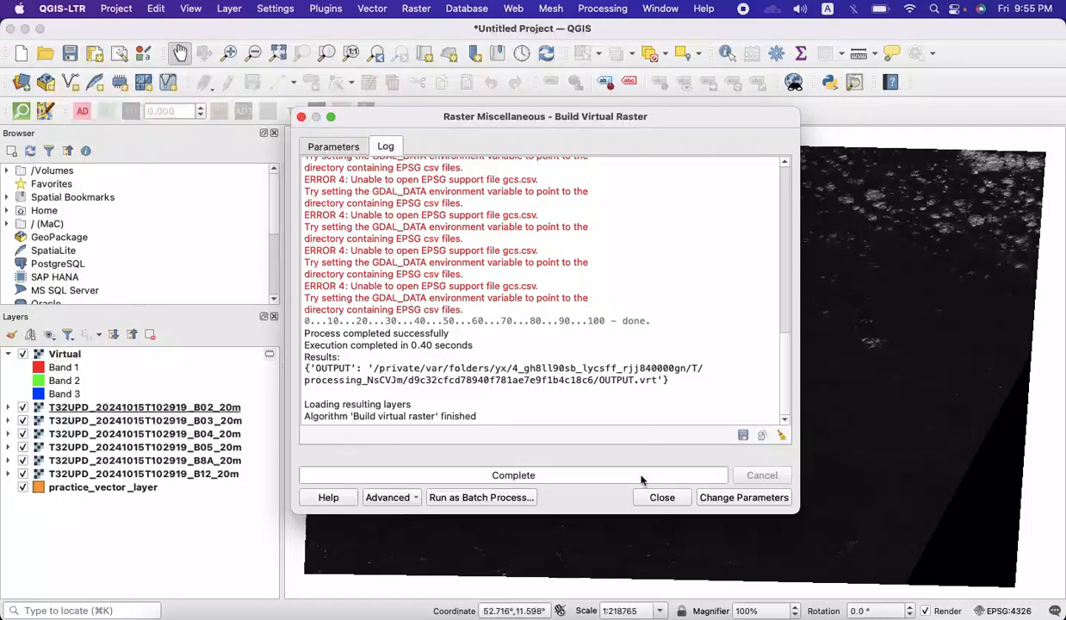
{"action": "left_click", "coordinate": [659, 498]}
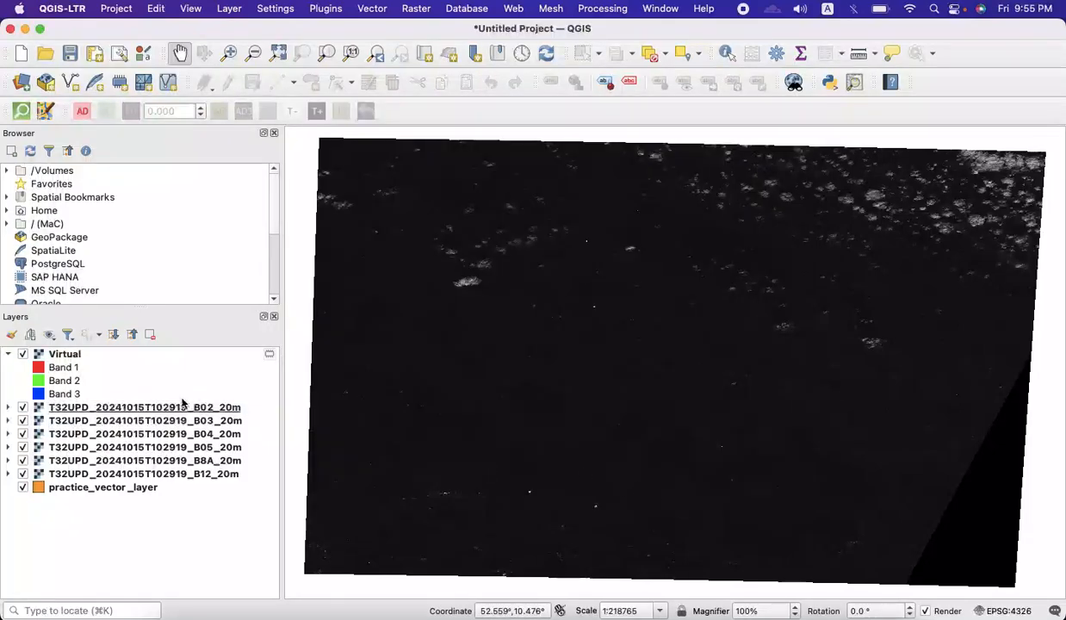
- Hide the six individual band layers from B02_20m through B12_20m together
{"action": "left_click", "coordinate": [59, 410]}
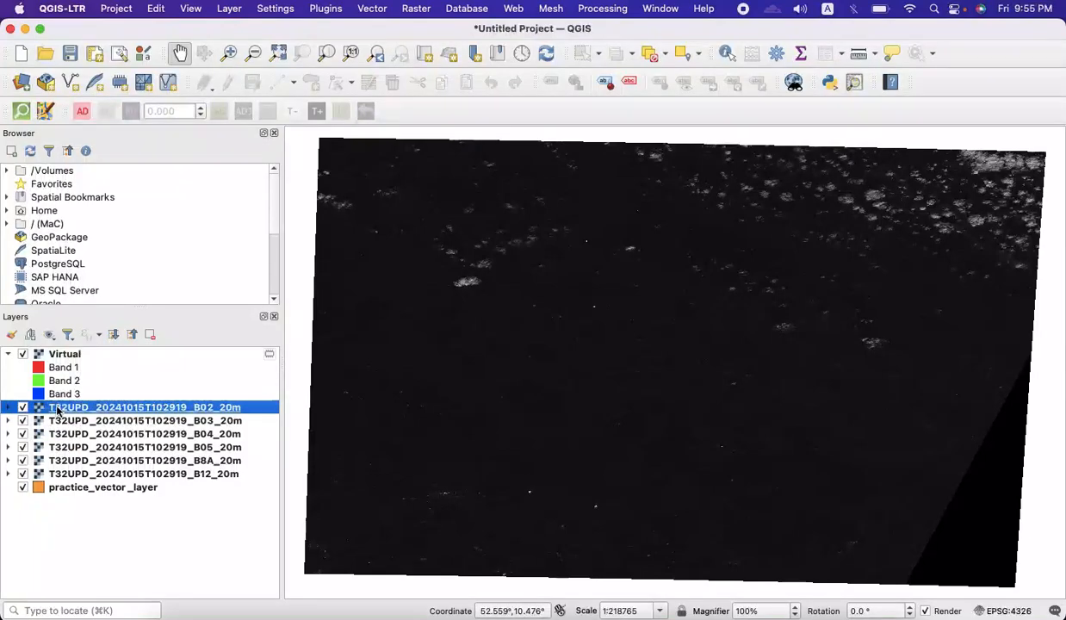
{"action": "key", "text": "shift+Down"}
{"action": "key", "text": "shift+Down"}
{"action": "key", "text": "shift+Down"}
{"action": "key", "text": "shift+Down"}
{"action": "key", "text": "shift+Down"}
{"action": "key", "text": "space"}
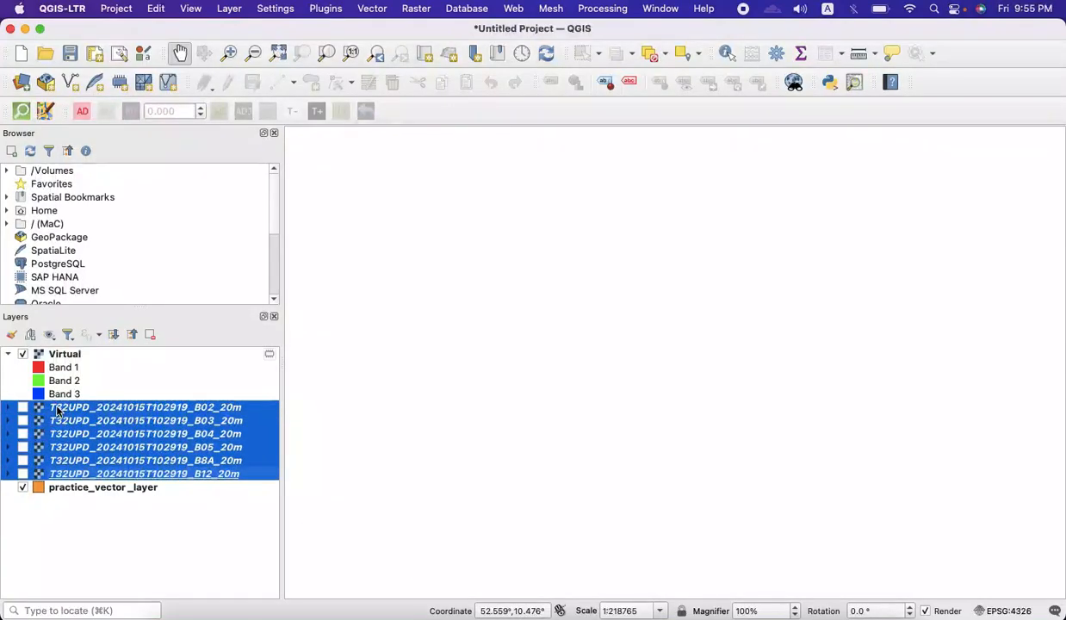
- Zoom the map to the extent of the Virtual layer
{"action": "left_click", "coordinate": [54, 358]}
{"action": "right_click", "coordinate": [53, 360]}
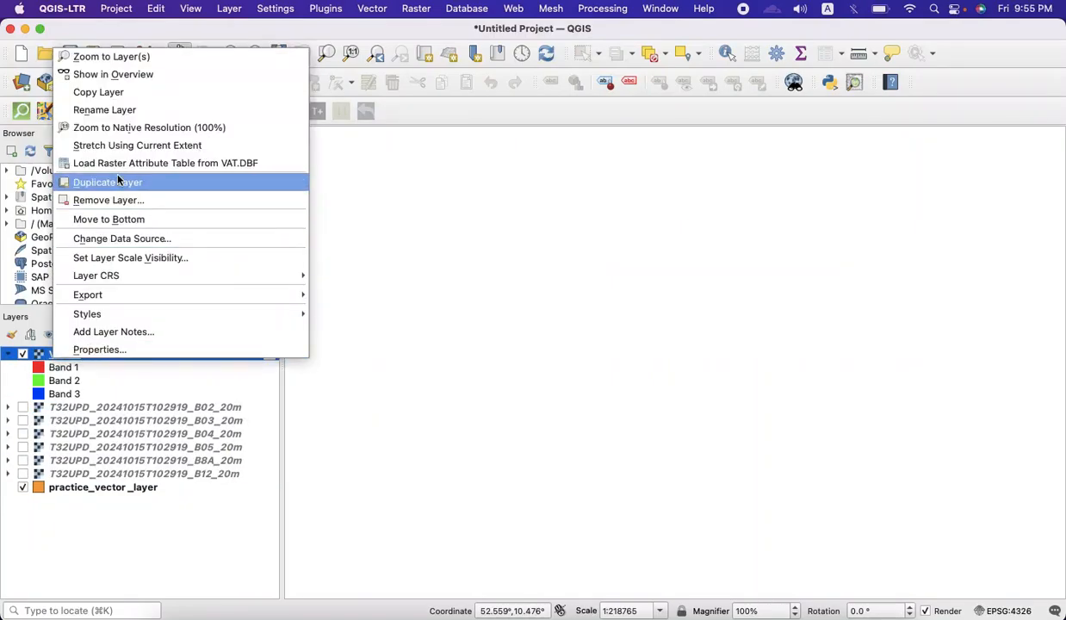
{"action": "left_click", "coordinate": [112, 57]}
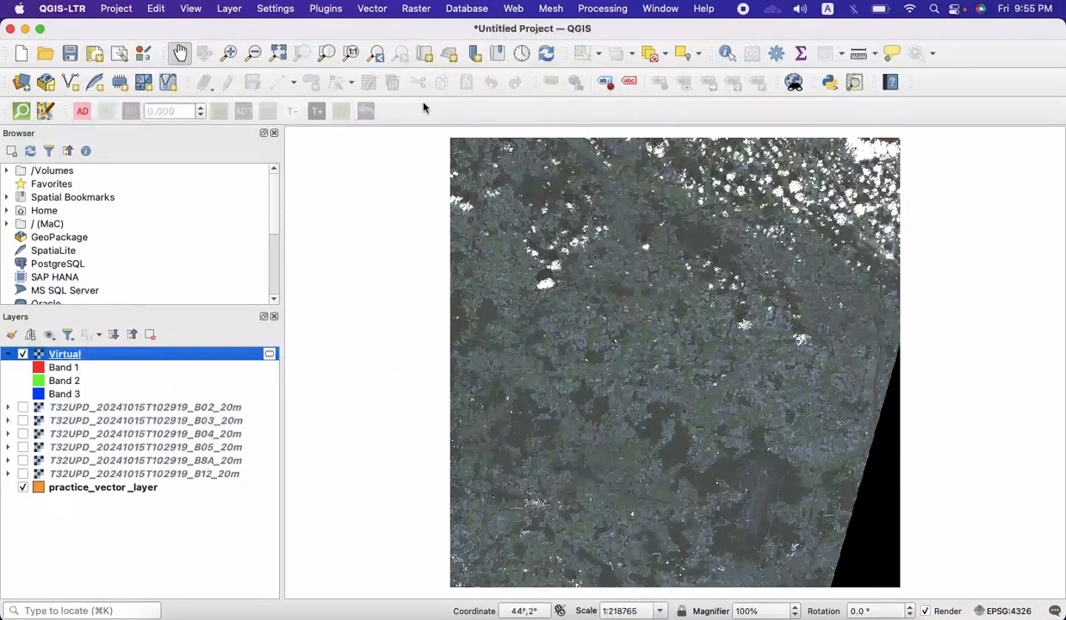
- Examine the Virtual composite closely by magnifying successively smaller areas of fields and settlements with the Zoom In tool
{"action": "left_click", "coordinate": [229, 53]}
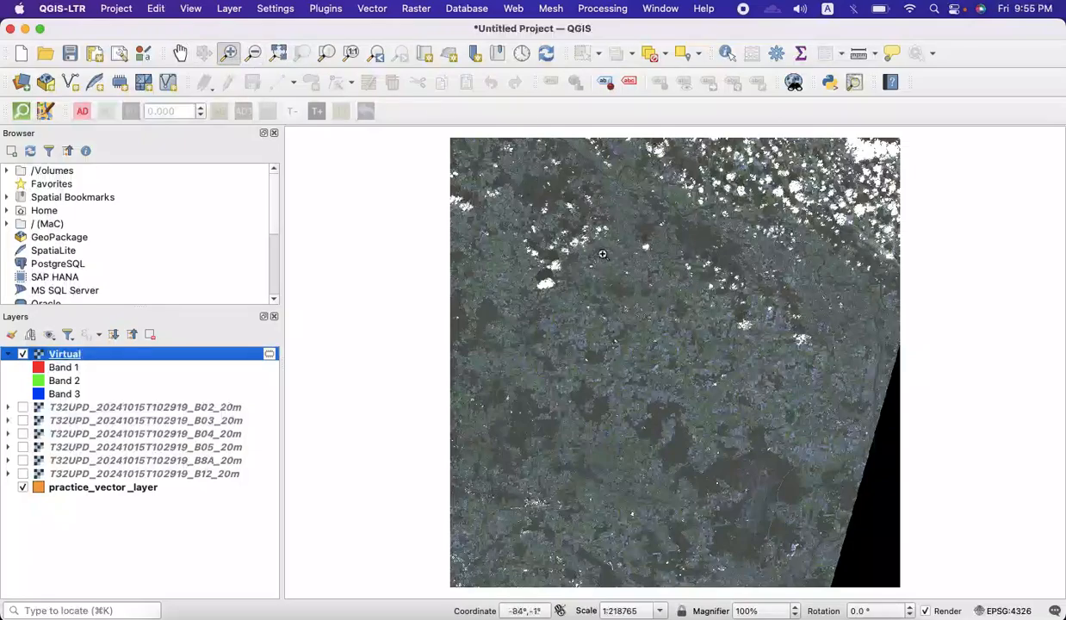
{"action": "left_click_drag", "start_coordinate": [597, 250], "coordinate": [816, 479]}
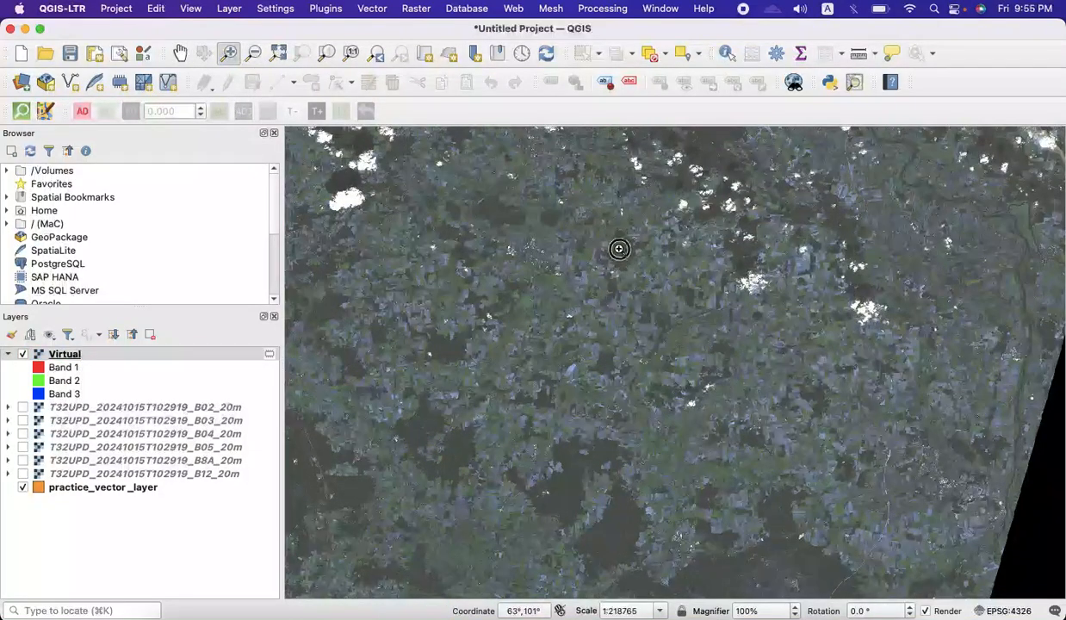
{"action": "left_click_drag", "start_coordinate": [618, 249], "coordinate": [897, 543]}
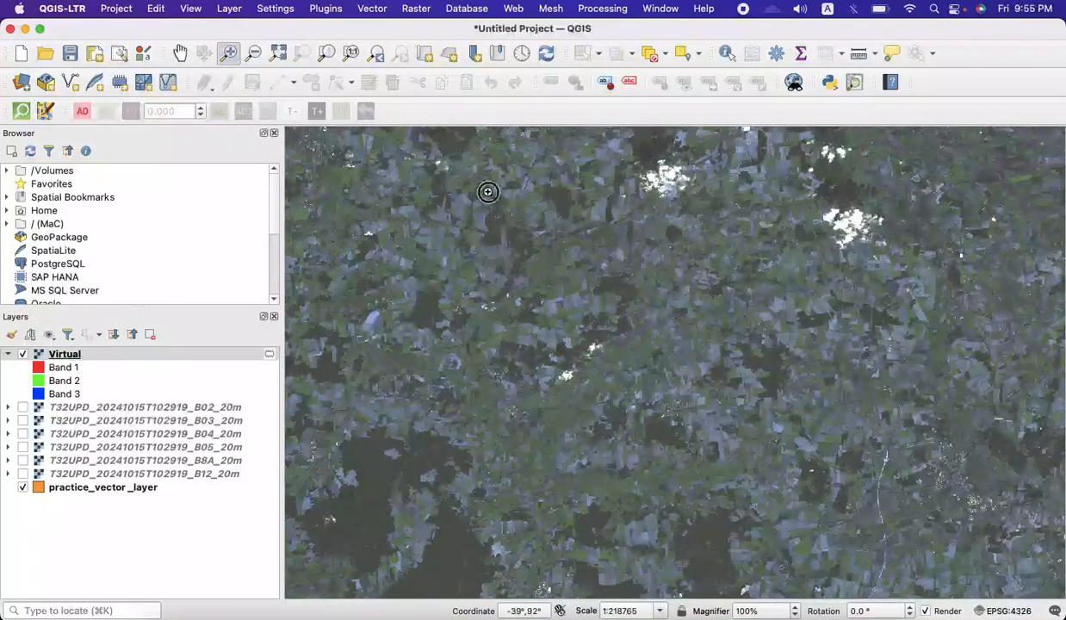
{"action": "left_click_drag", "start_coordinate": [470, 185], "coordinate": [984, 577]}
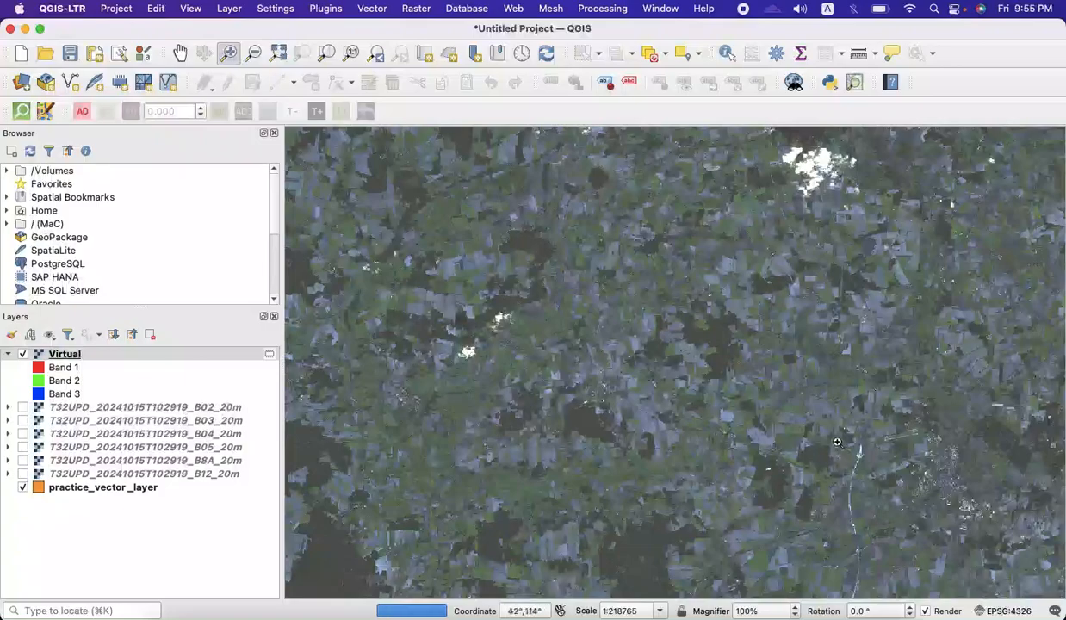
{"action": "left_click_drag", "start_coordinate": [656, 213], "coordinate": [991, 592]}
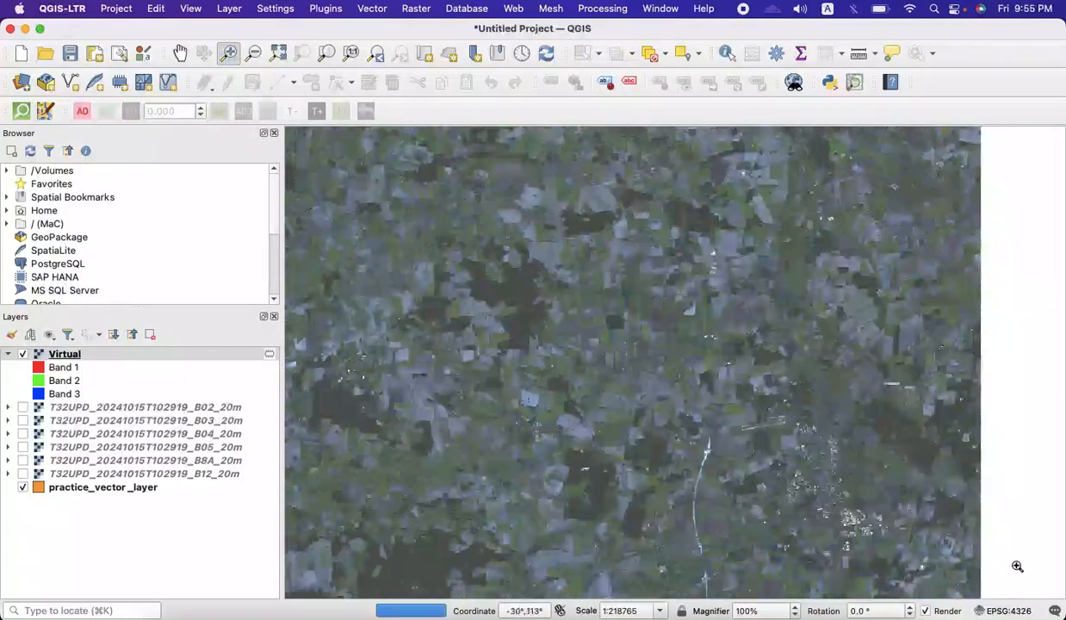
{"action": "left_click_drag", "start_coordinate": [477, 173], "coordinate": [888, 529]}
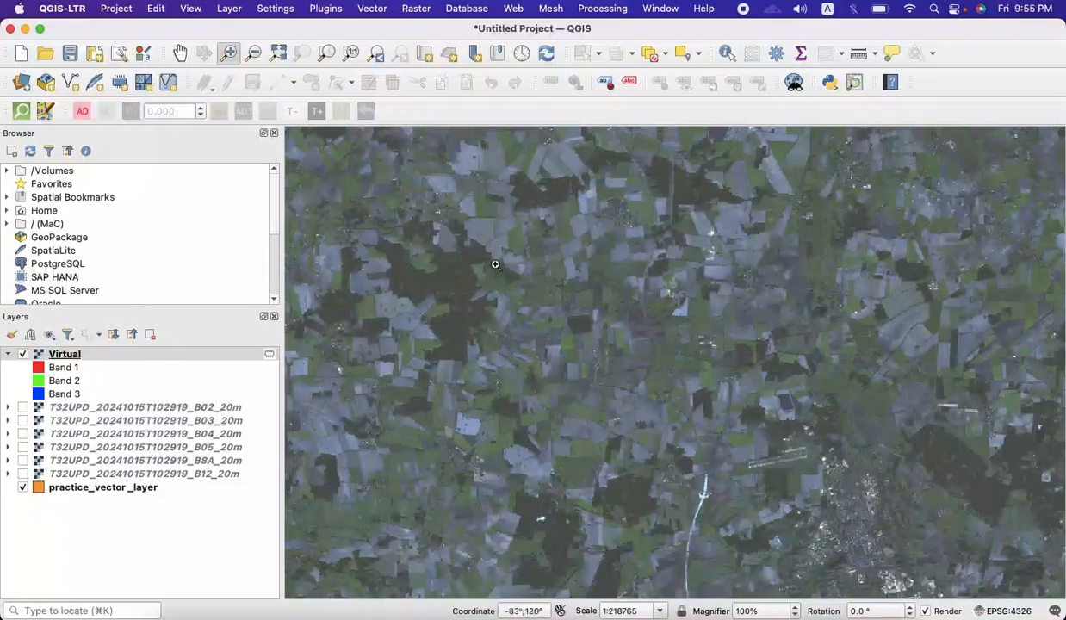
{"action": "left_click_drag", "start_coordinate": [454, 192], "coordinate": [817, 505]}
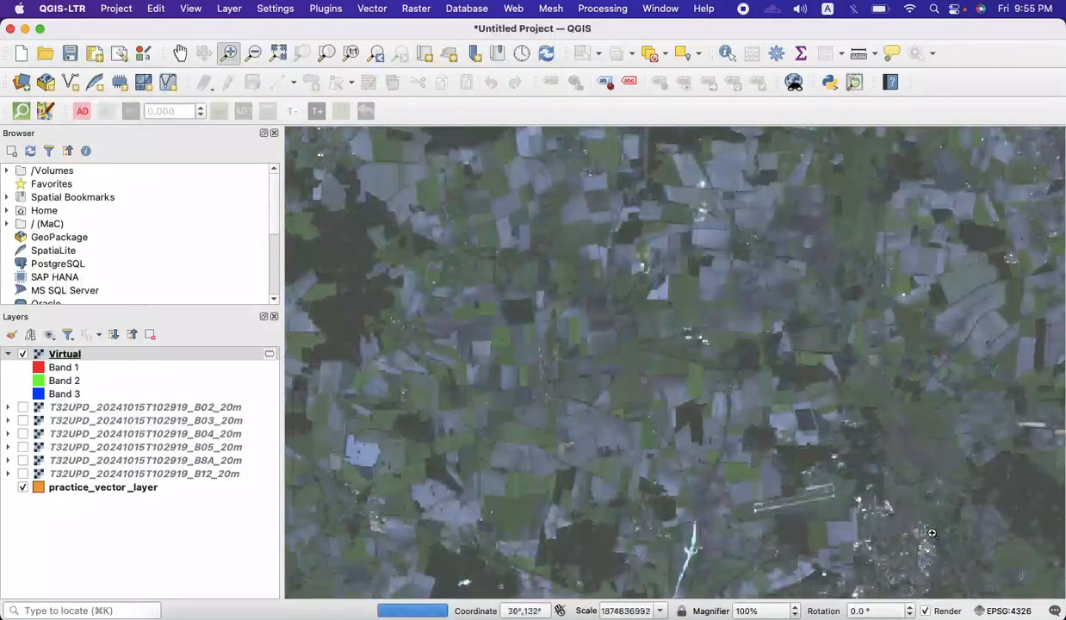
- Open the Virtual layer's symbology and assign Band 5 to the red channel and Band 4 to the green channel
{"action": "left_click_drag", "start_coordinate": [402, 187], "coordinate": [790, 493]}
{"action": "left_click_drag", "start_coordinate": [321, 185], "coordinate": [908, 571]}
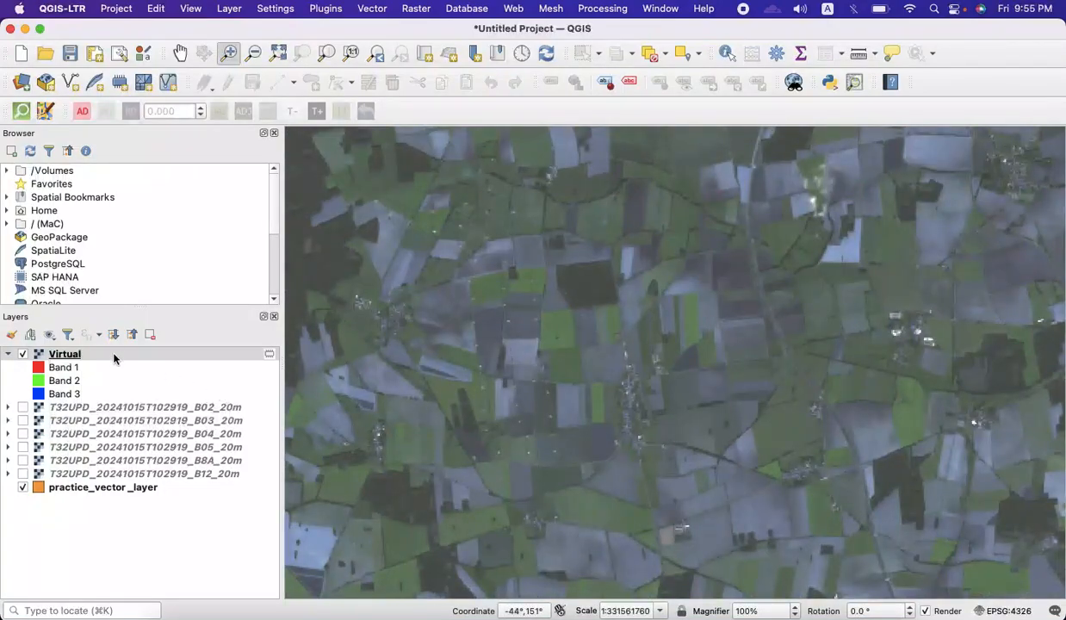
{"action": "left_click", "coordinate": [72, 357]}
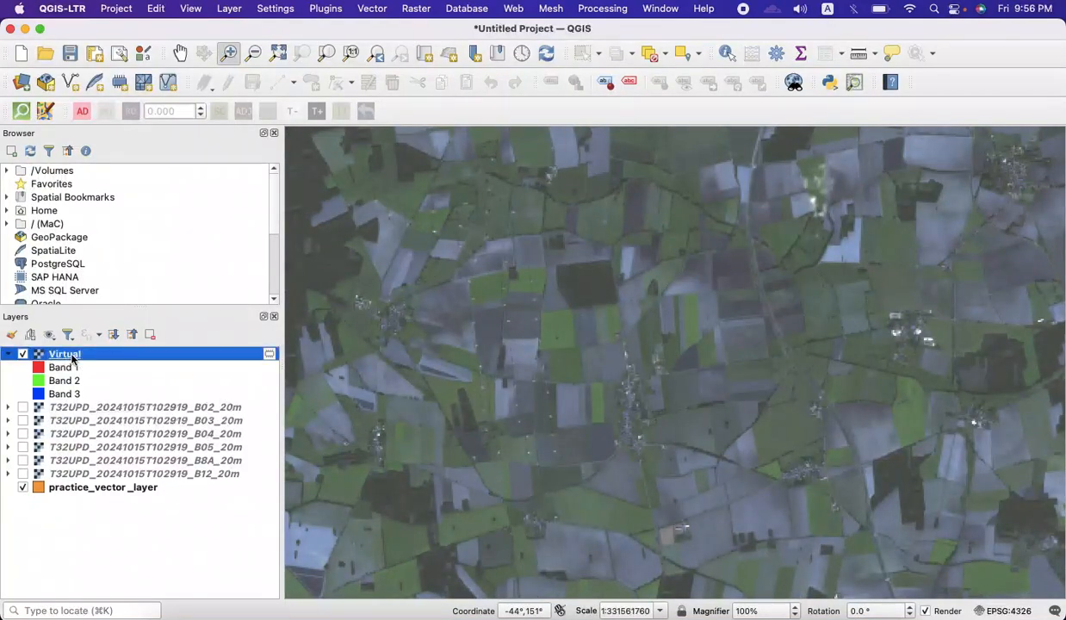
{"action": "double_click", "coordinate": [72, 356]}
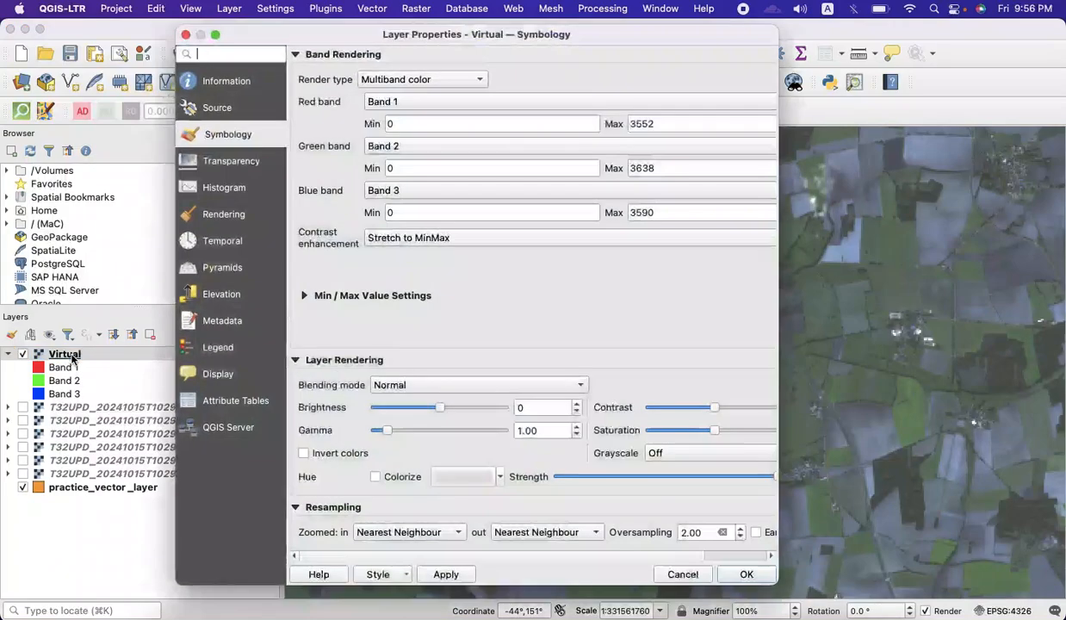
{"action": "left_click", "coordinate": [422, 101]}
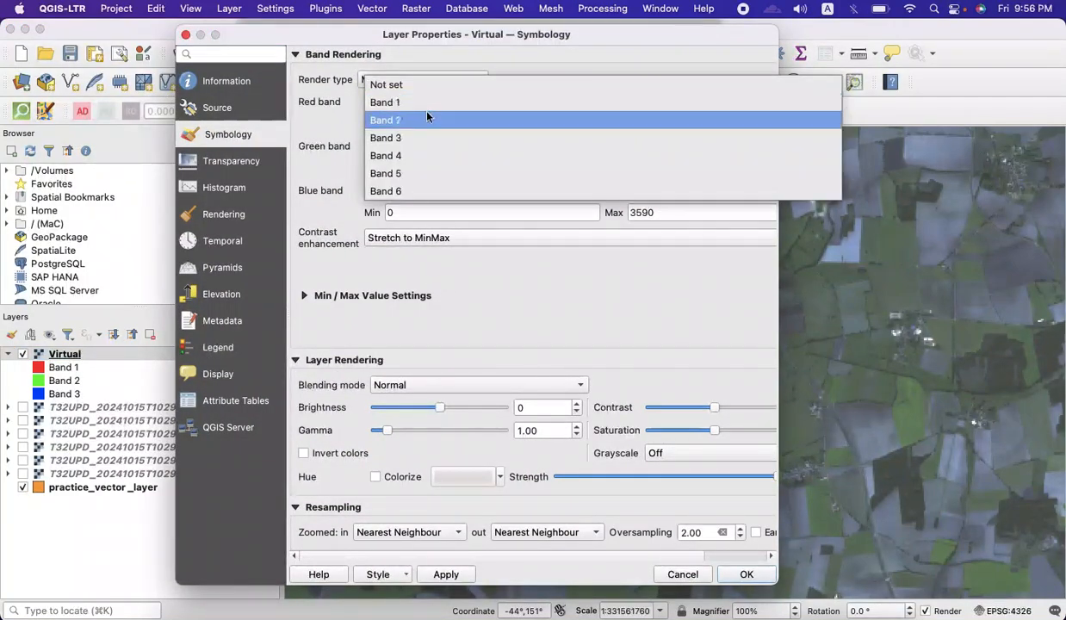
{"action": "left_click", "coordinate": [421, 177]}
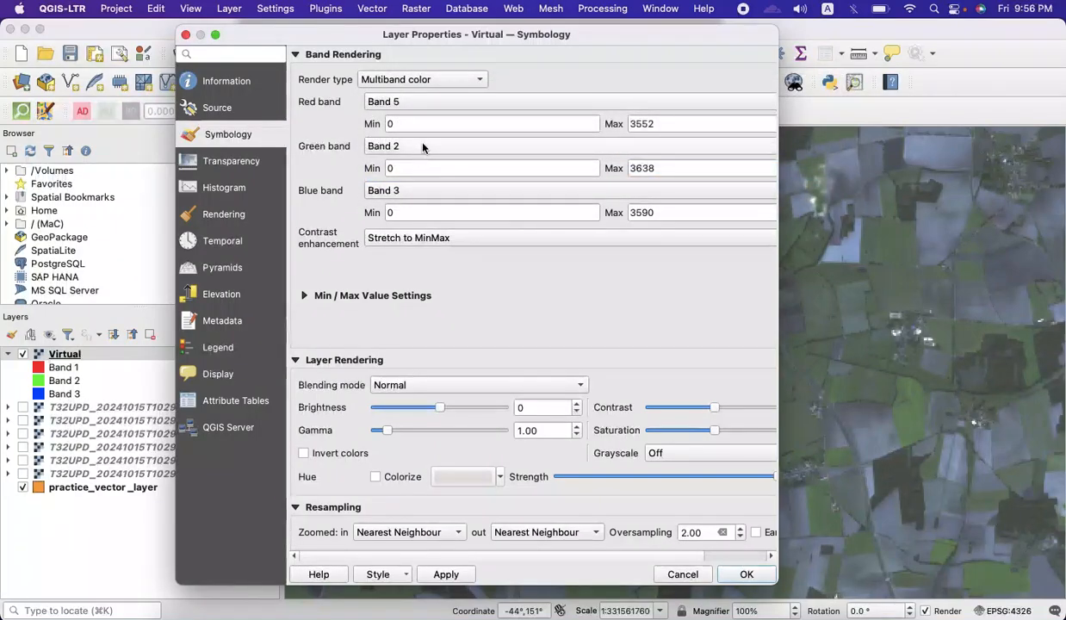
{"action": "left_click", "coordinate": [422, 147]}
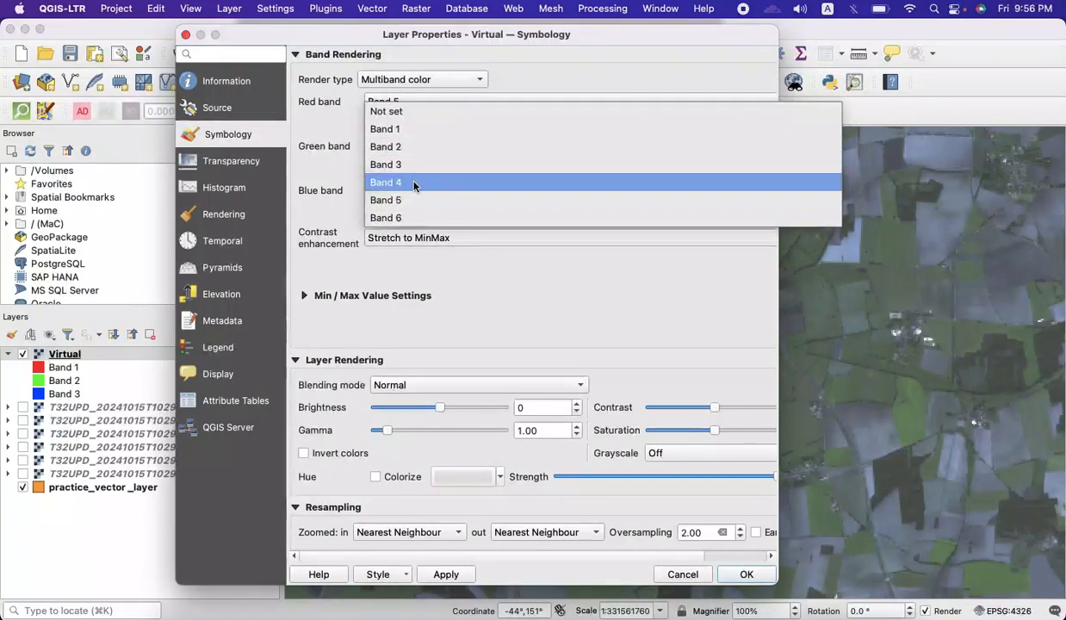
{"action": "left_click", "coordinate": [416, 182]}
- Assign Band 3 to the blue channel of the Virtual layer and apply the band combination
{"action": "left_click", "coordinate": [417, 190]}
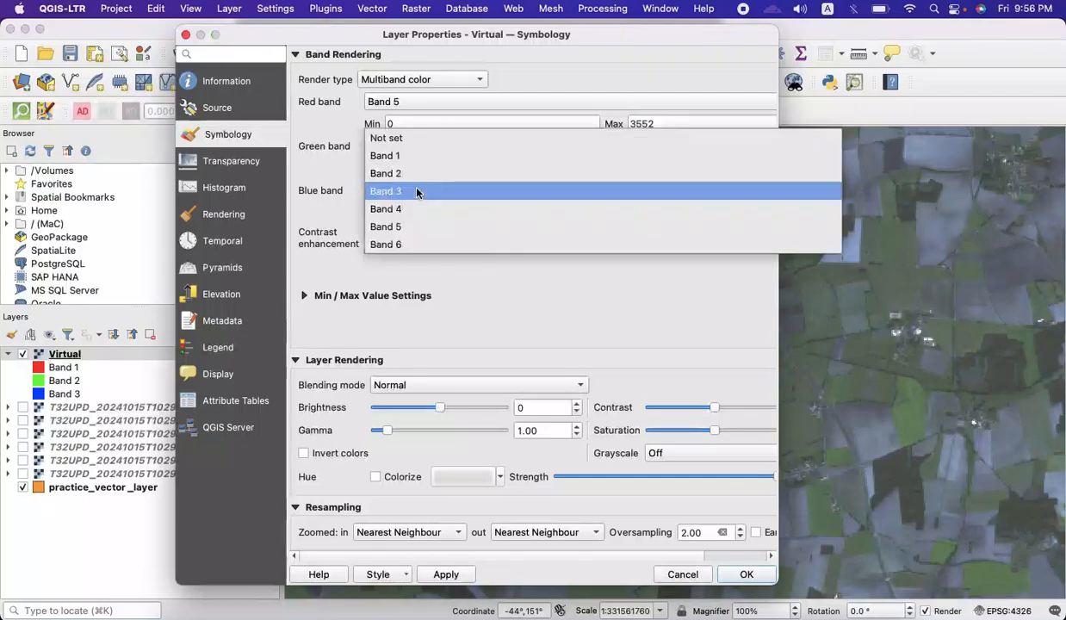
{"action": "left_click", "coordinate": [417, 175]}
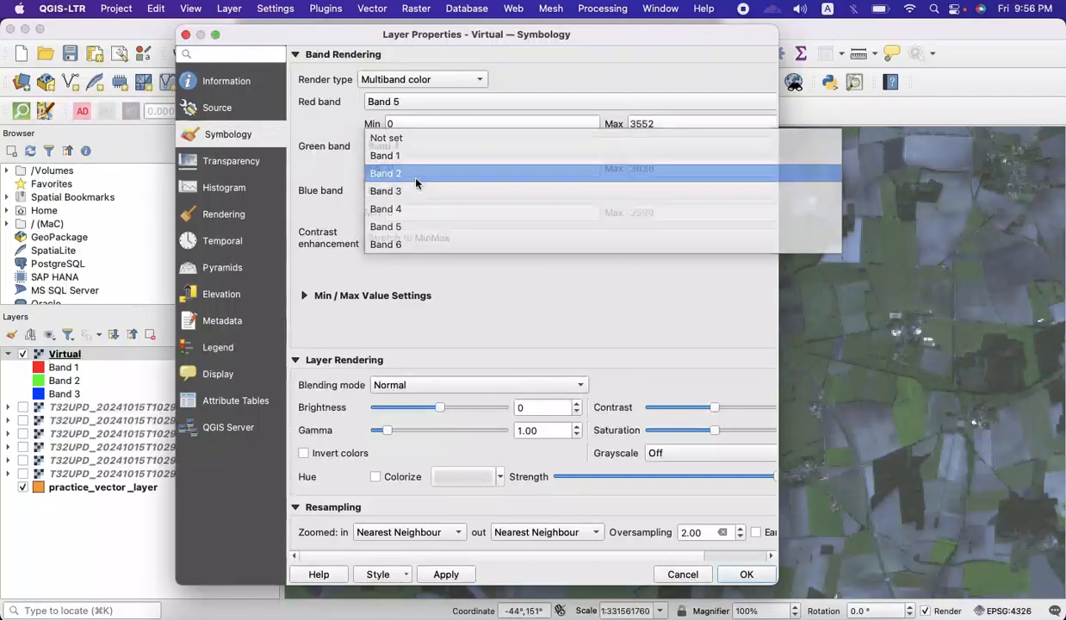
{"action": "left_click", "coordinate": [416, 190]}
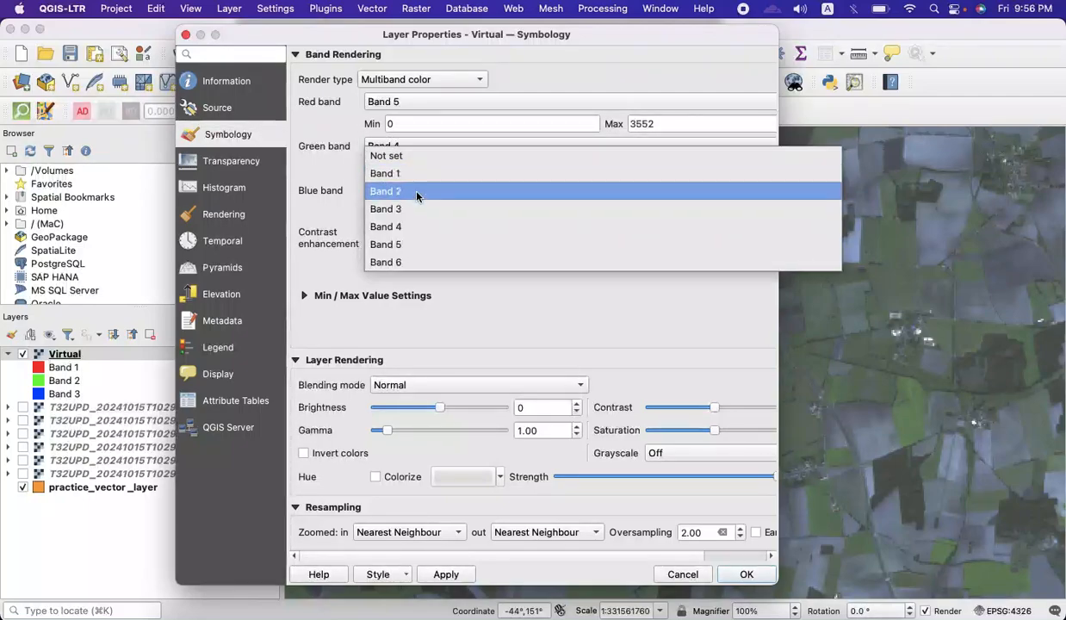
{"action": "left_click", "coordinate": [415, 215]}
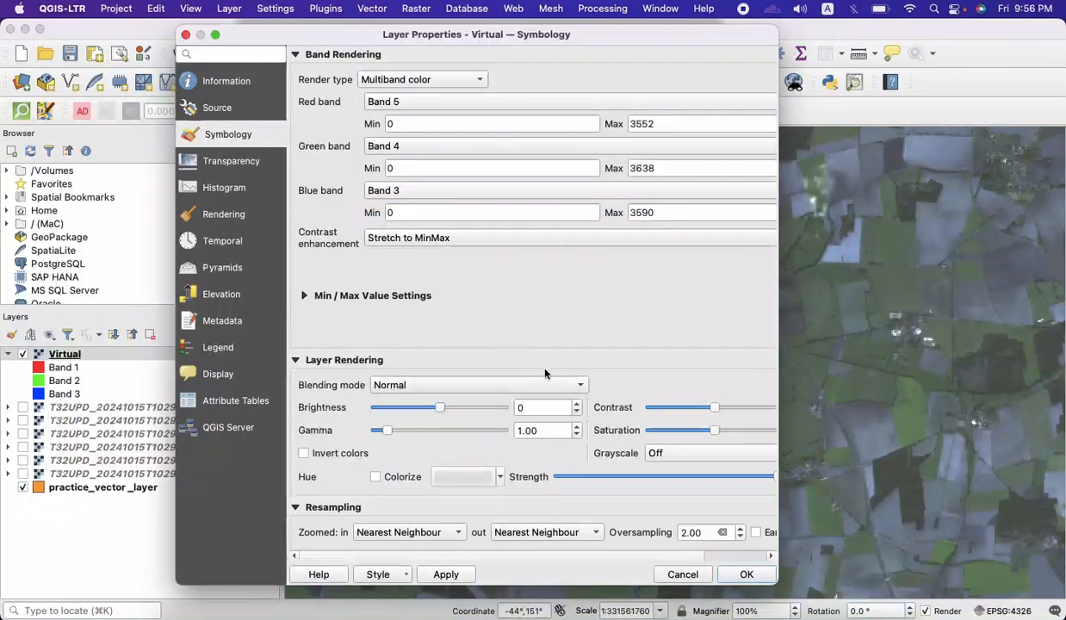
{"action": "left_click", "coordinate": [741, 574]}
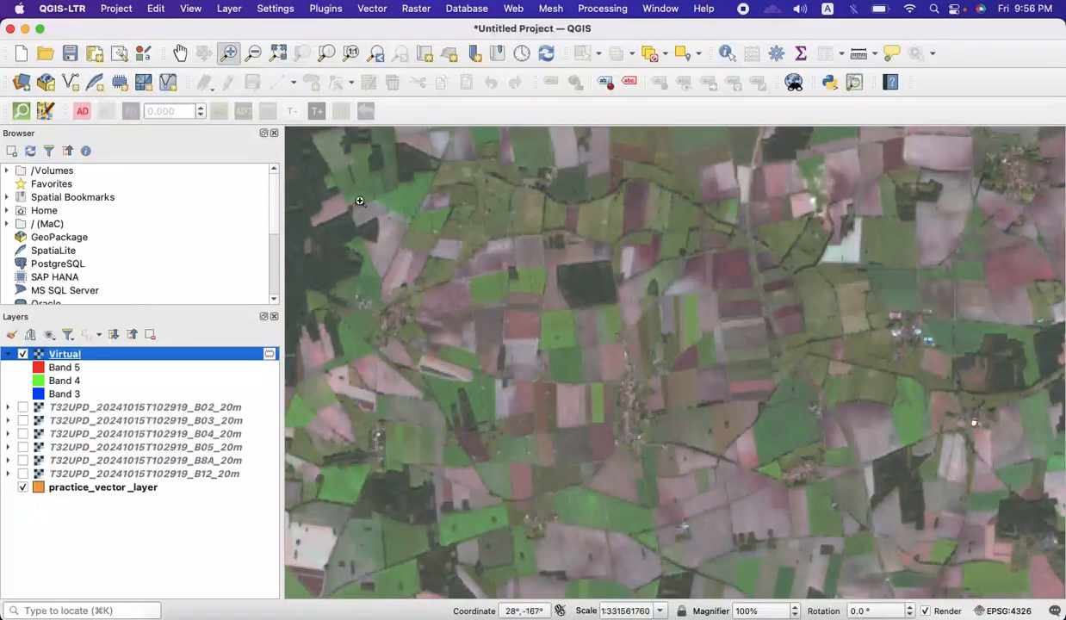
- Examine how fields, forests and settlements appear in the 5-4-3 composite, across neighbouring areas and at pixel level
{"action": "left_click", "coordinate": [180, 54]}
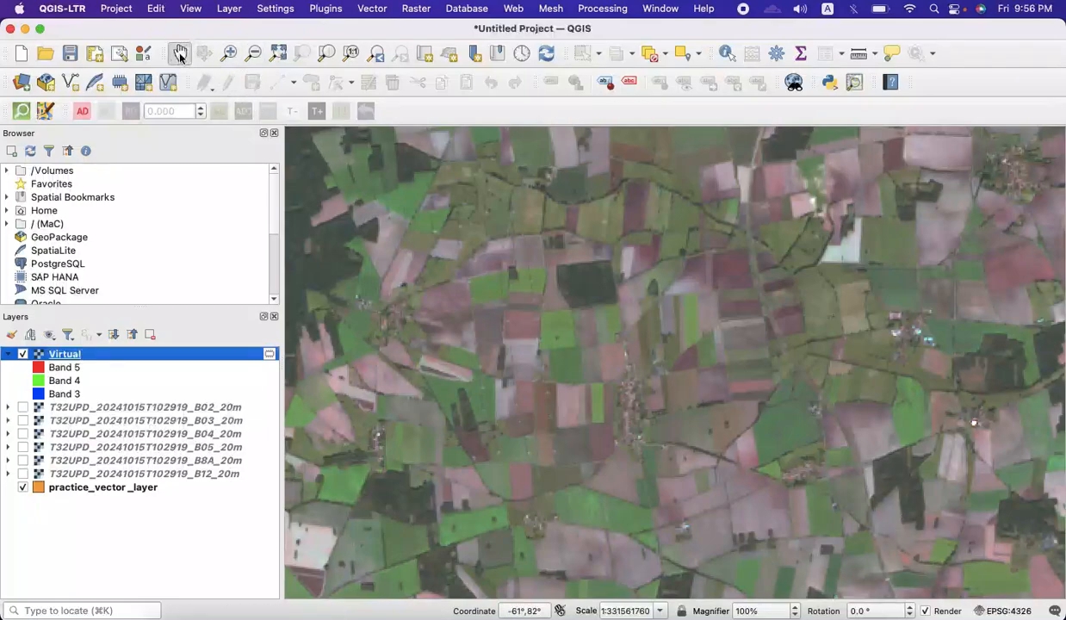
{"action": "left_click_drag", "start_coordinate": [482, 457], "coordinate": [655, 286]}
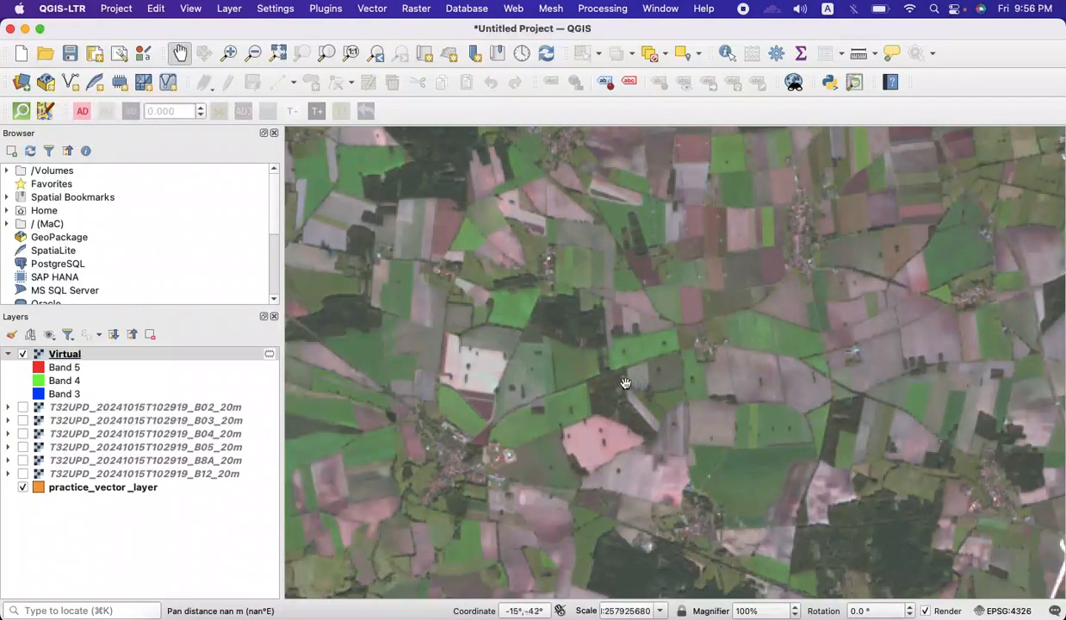
{"action": "left_click_drag", "start_coordinate": [534, 392], "coordinate": [679, 390]}
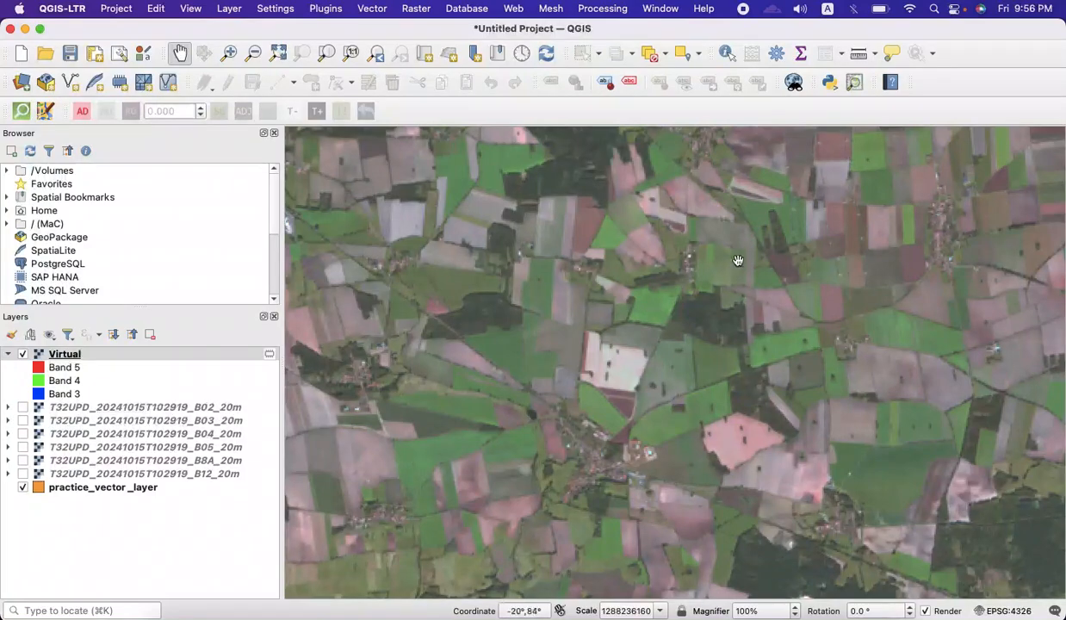
{"action": "left_click_drag", "start_coordinate": [773, 339], "coordinate": [590, 316]}
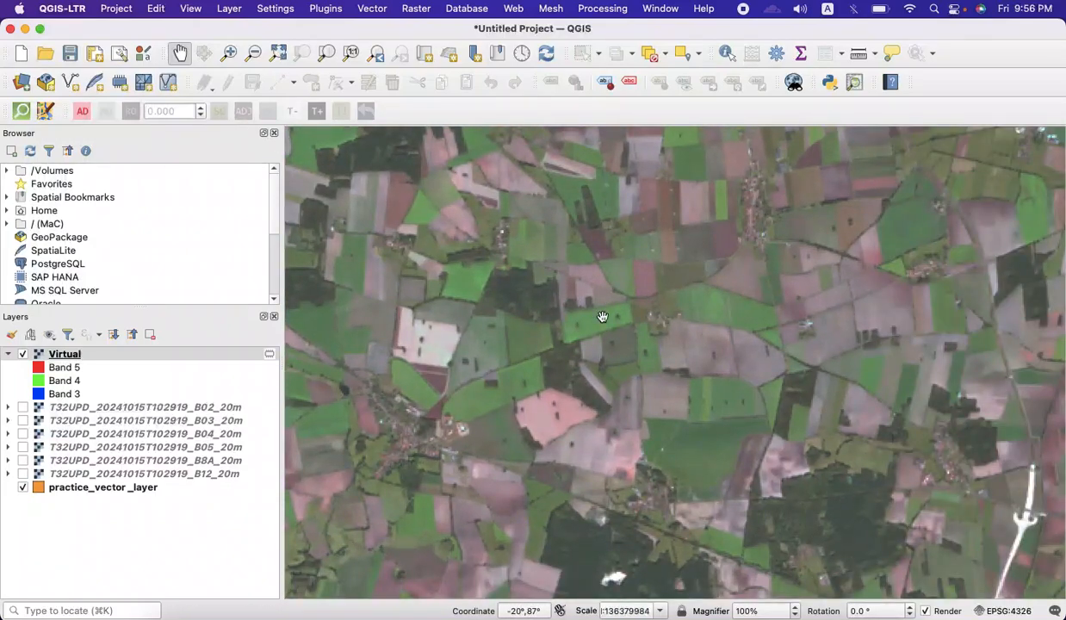
{"action": "scroll", "coordinate": [602, 317], "scroll_direction": "up", "scroll_amount": 5}
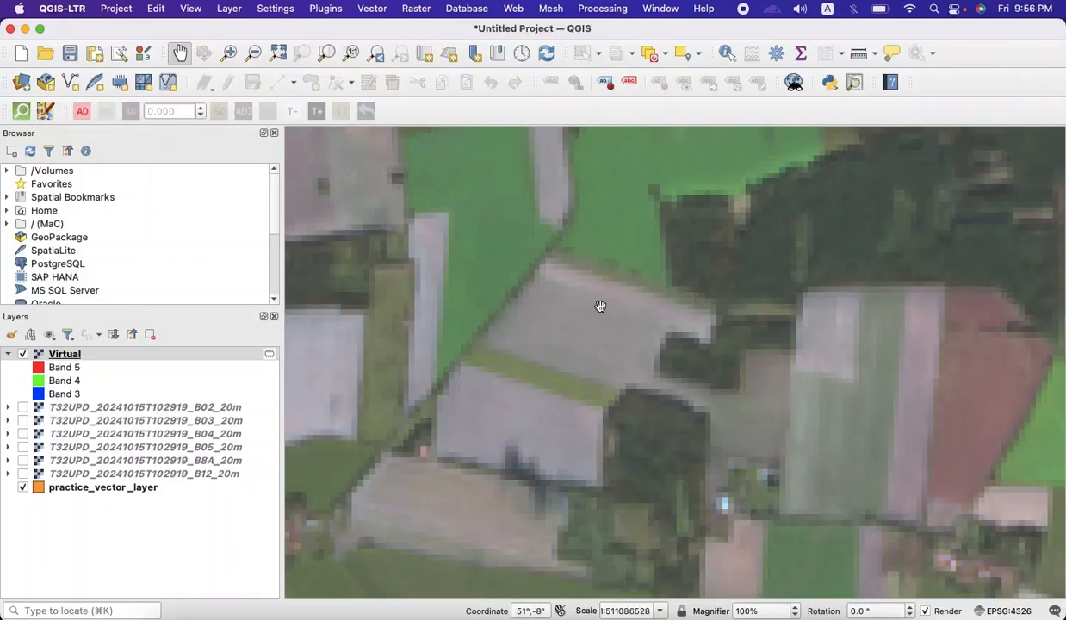
{"action": "scroll", "coordinate": [601, 307], "scroll_direction": "down", "scroll_amount": 5}
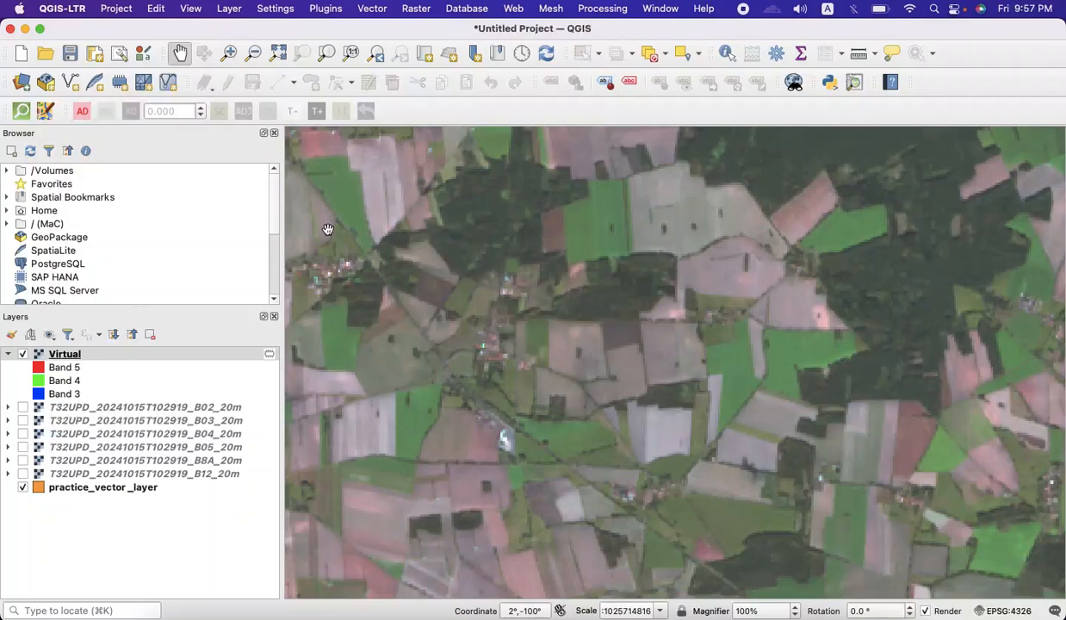
- Make practice_vector_layer editable and start adding a polygon feature, keeping segment digitizing as the drawing method
{"action": "left_click", "coordinate": [134, 488]}
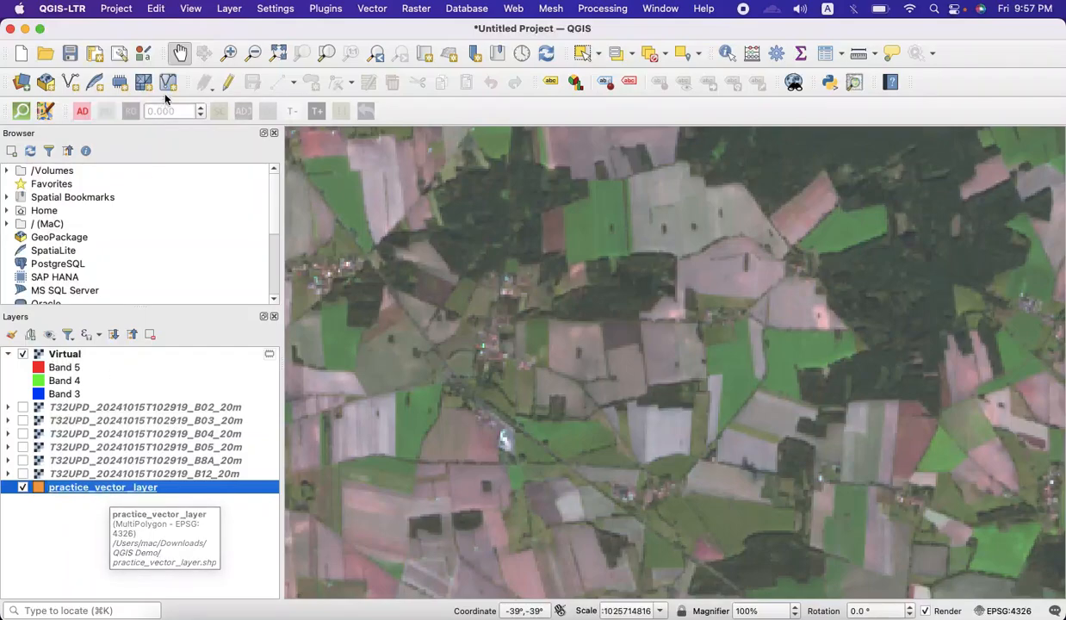
{"action": "left_click", "coordinate": [228, 83]}
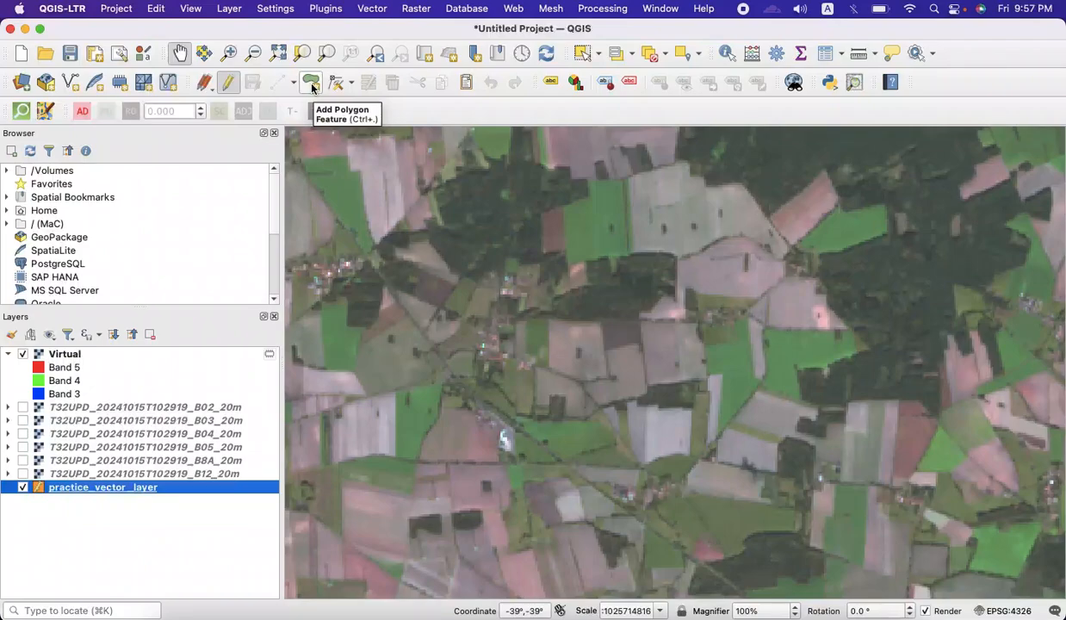
{"action": "left_click", "coordinate": [312, 83]}
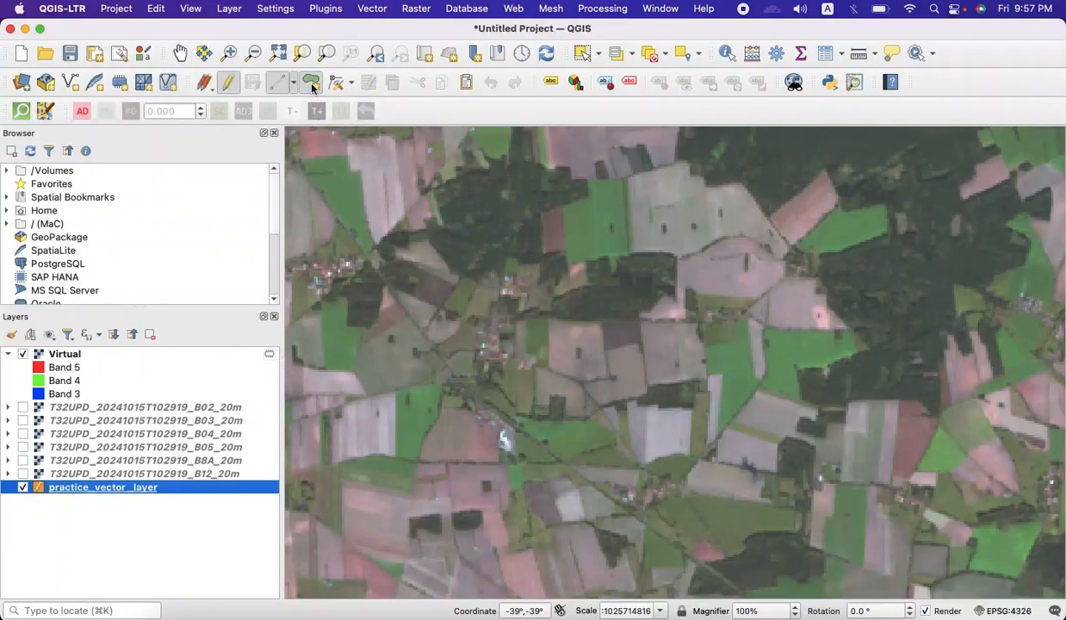
{"action": "left_click", "coordinate": [294, 84]}
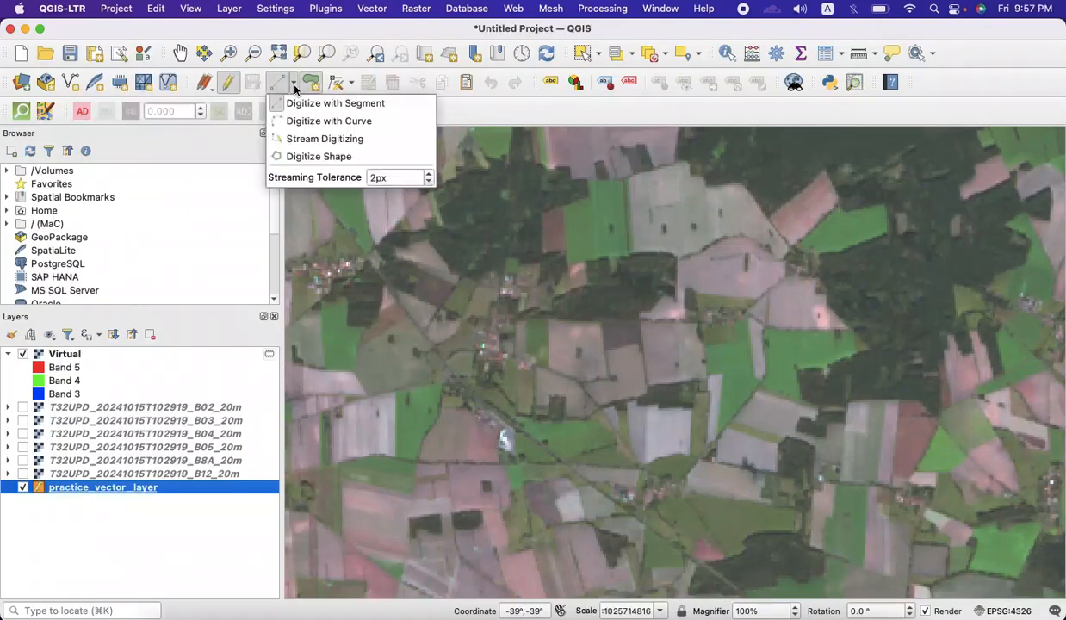
{"action": "left_click", "coordinate": [294, 84]}
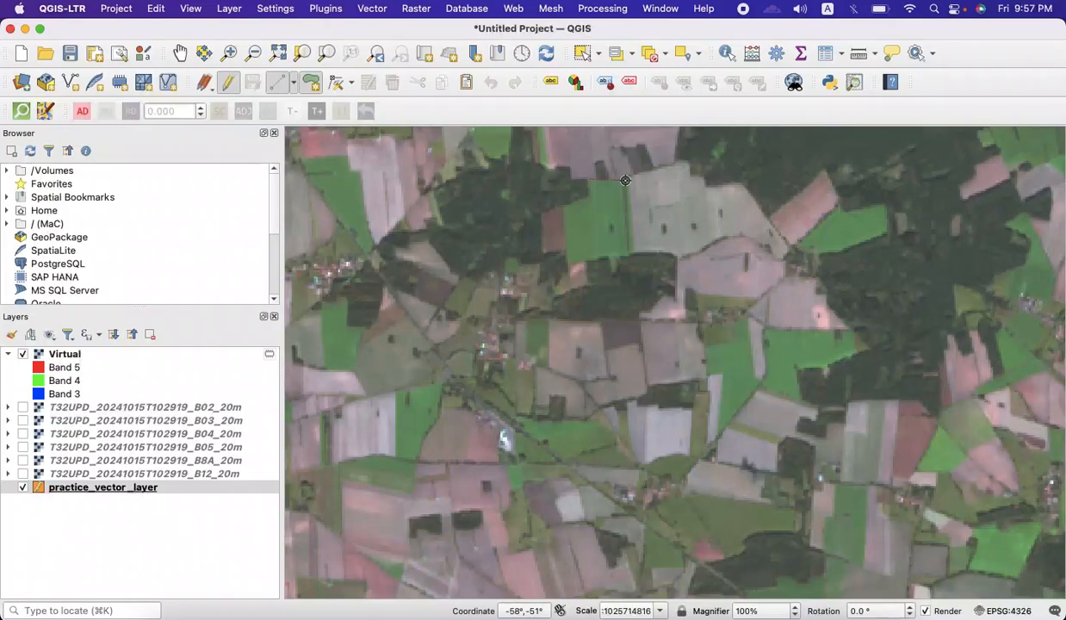
- Digitize a polygon along the edges of the bright green field between the dark forest and the pale grey field, and finish the shape
{"action": "left_click", "coordinate": [589, 179]}
{"action": "left_click", "coordinate": [626, 180]}
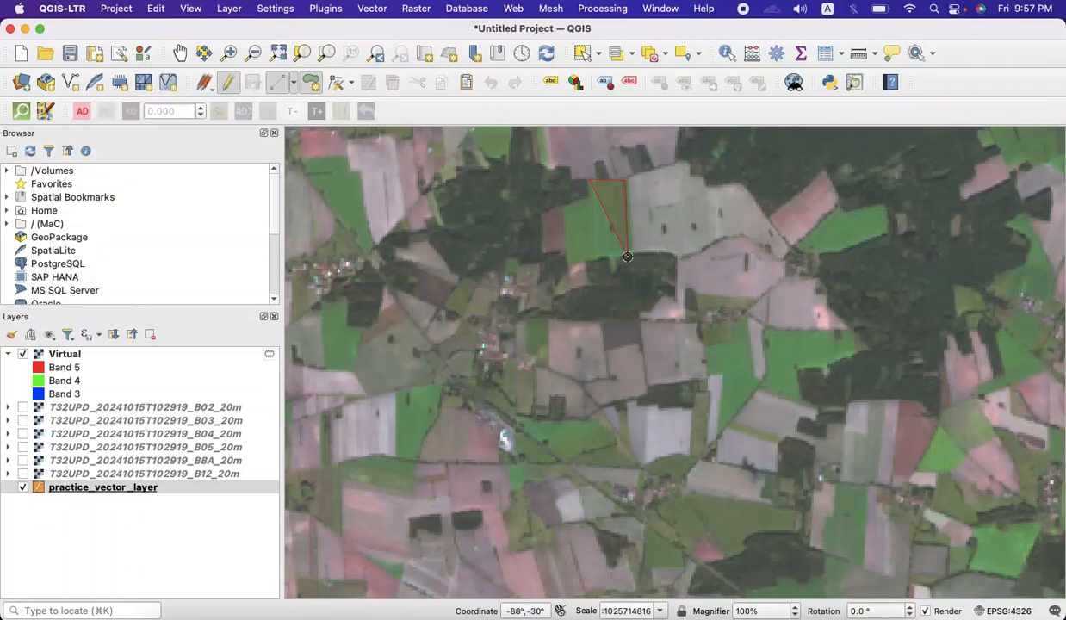
{"action": "left_click", "coordinate": [627, 256]}
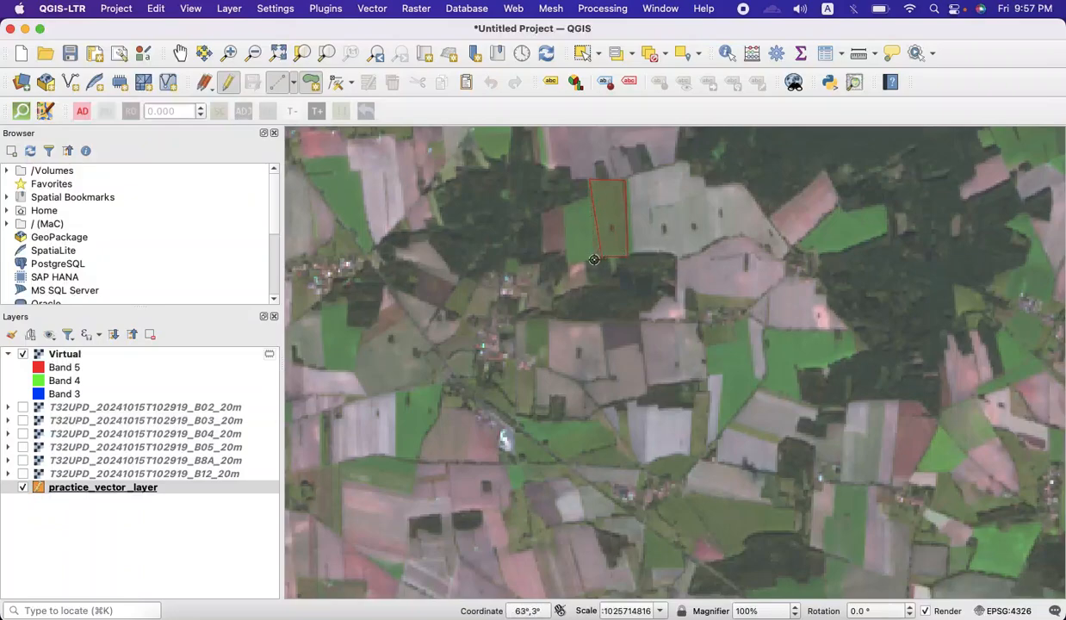
{"action": "right_click", "coordinate": [597, 261]}
{"action": "left_click", "coordinate": [229, 53]}
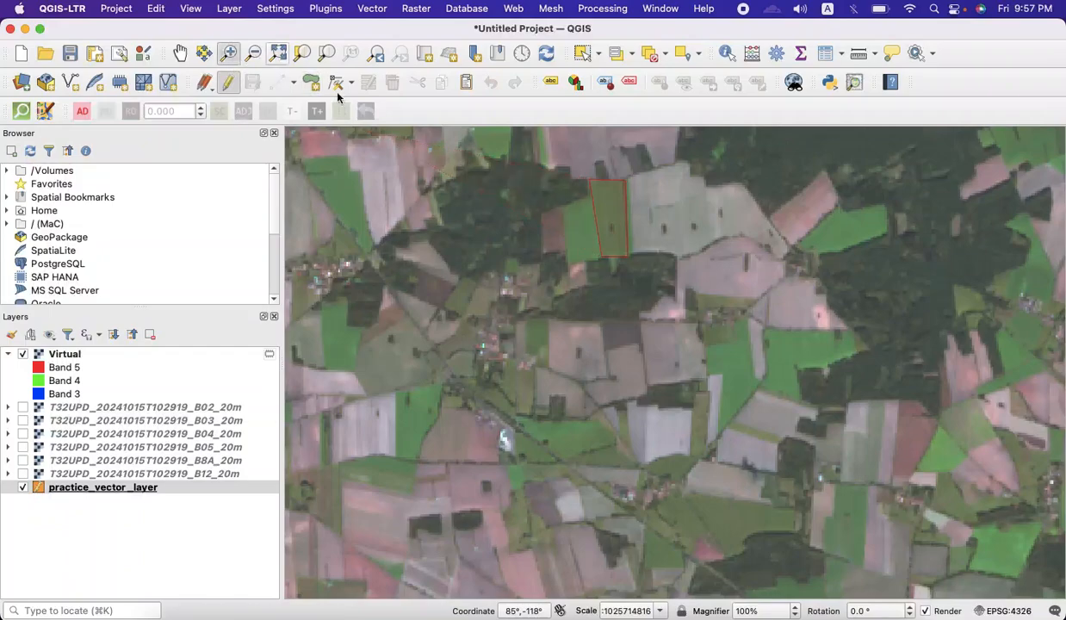
{"action": "left_click_drag", "start_coordinate": [504, 146], "coordinate": [766, 383]}
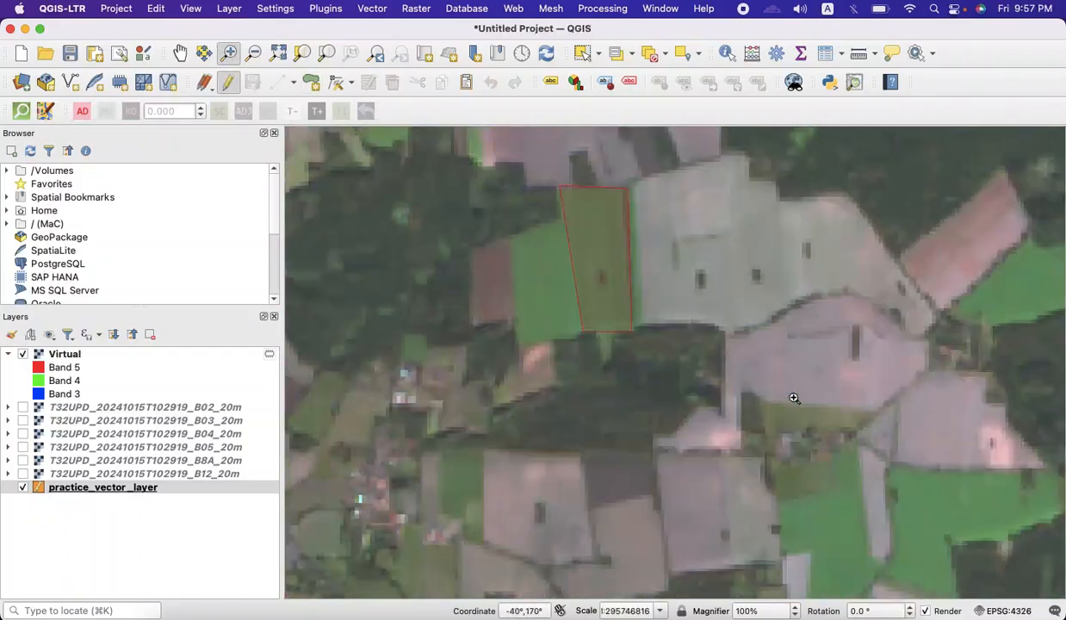
{"action": "left_click", "coordinate": [311, 82]}
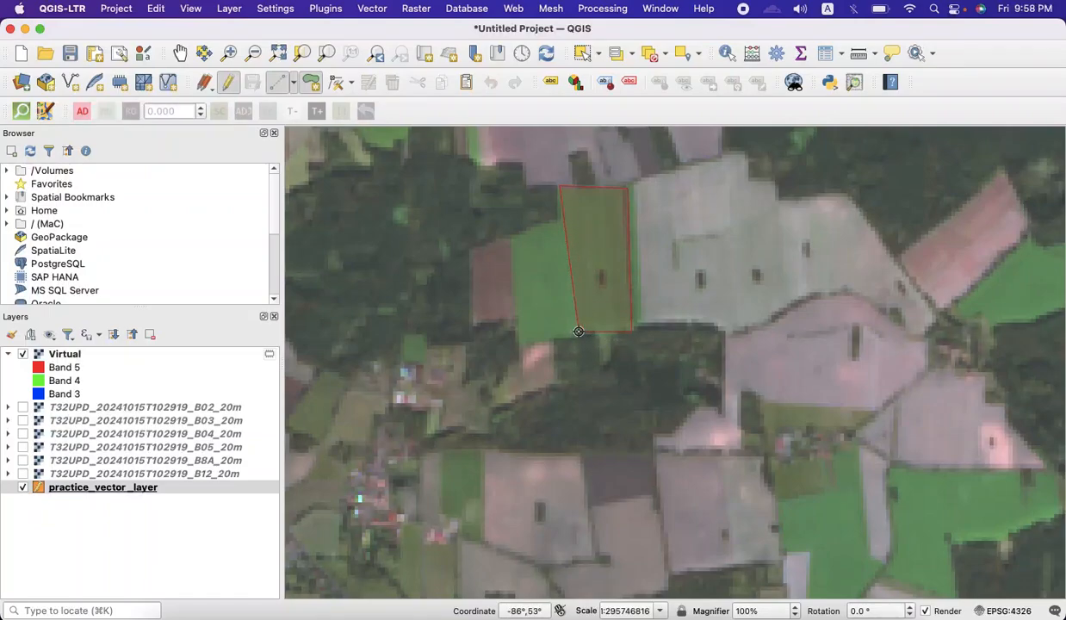
{"action": "left_click", "coordinate": [519, 342]}
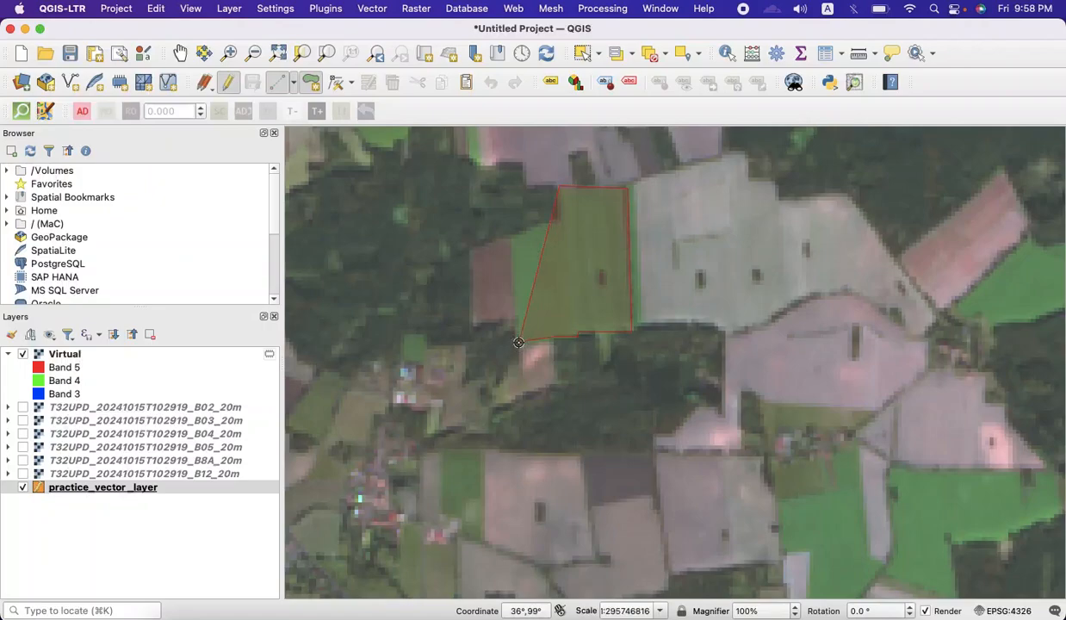
{"action": "left_click", "coordinate": [511, 235]}
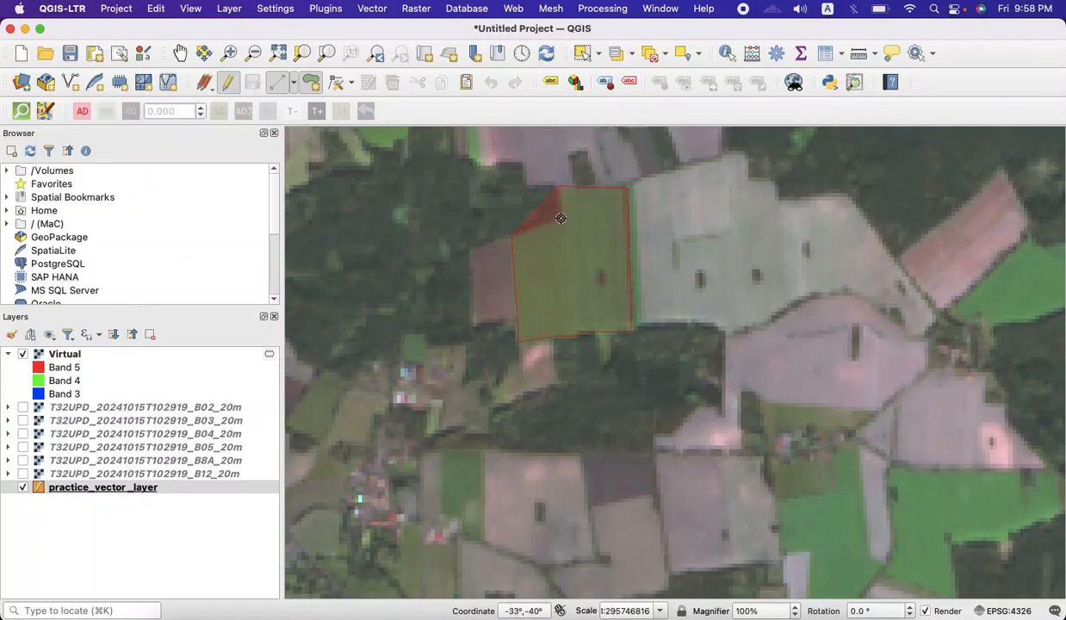
{"action": "left_click", "coordinate": [560, 218]}
{"action": "right_click", "coordinate": [560, 220]}
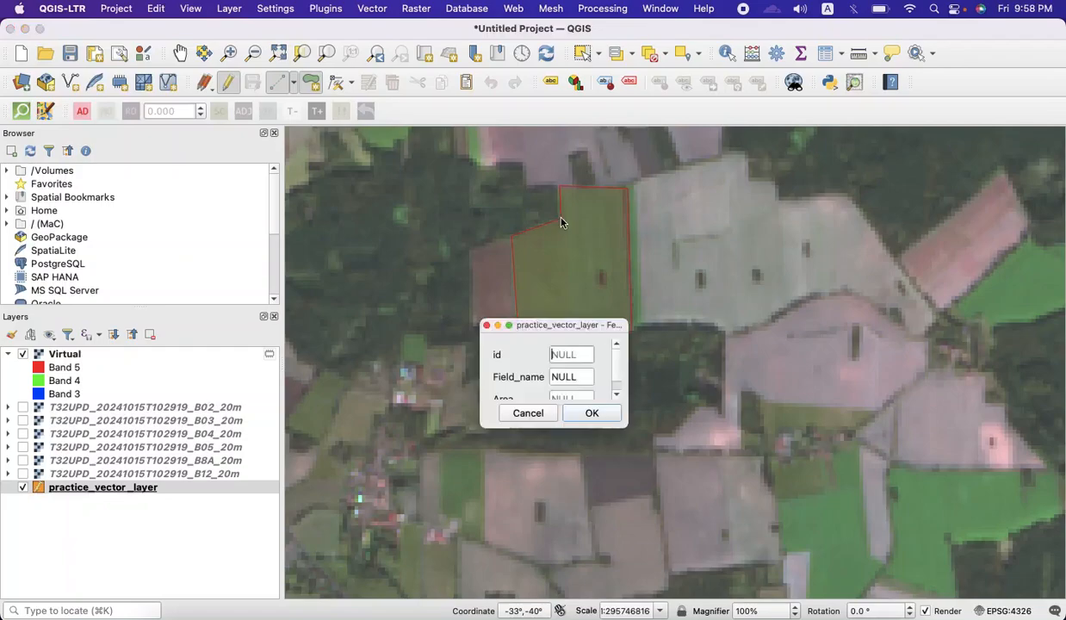
- Give the new polygon id 1 and Field_name Wheat, leave Area empty, and accept the attributes
{"action": "left_click", "coordinate": [580, 360]}
{"action": "type", "text": "1"}
{"action": "left_click", "coordinate": [583, 379]}
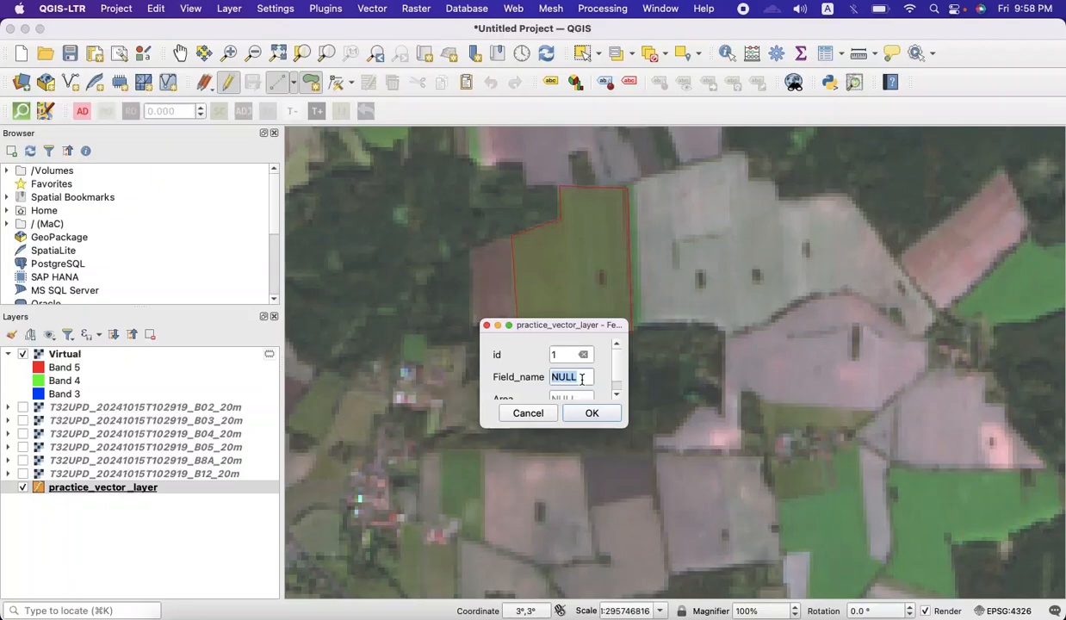
{"action": "type", "text": "Wheat"}
{"action": "scroll", "coordinate": [608, 390], "scroll_direction": "down", "scroll_amount": 1}
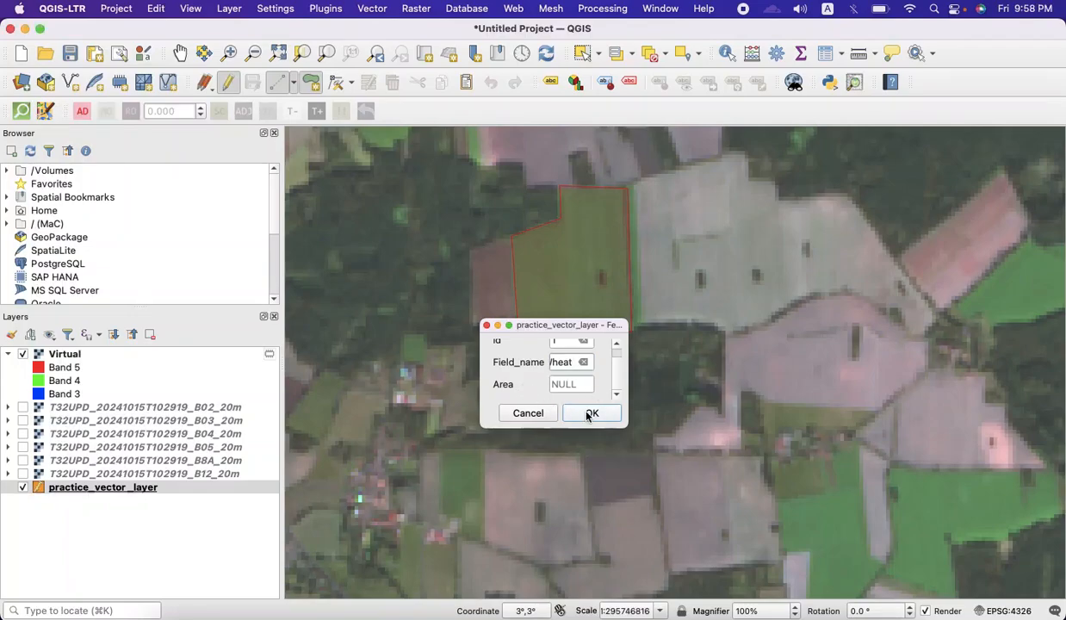
{"action": "left_click", "coordinate": [588, 414]}
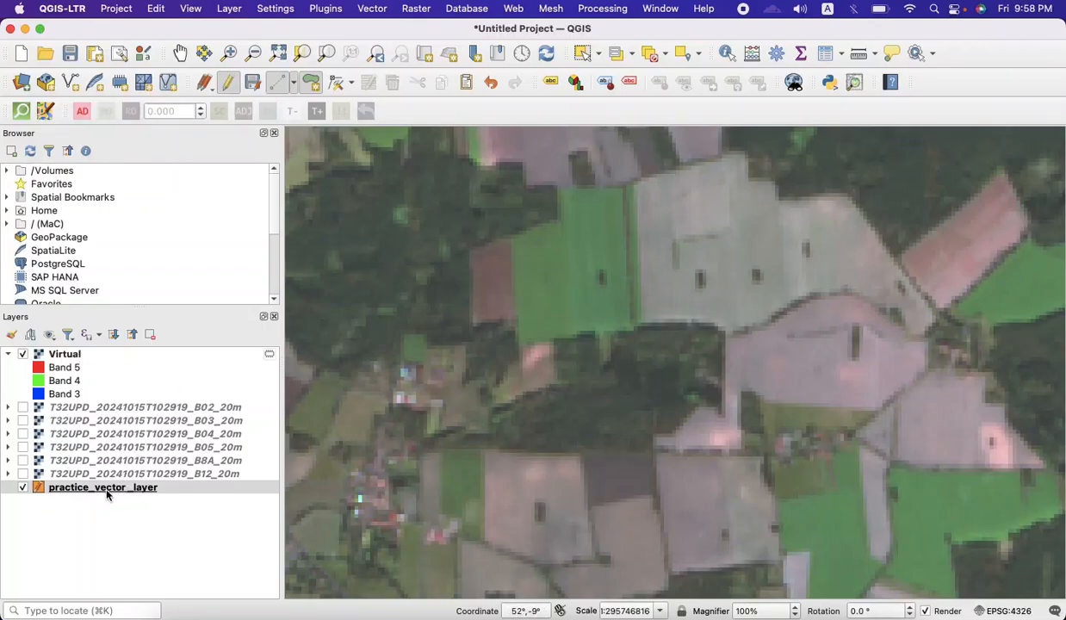
- Move practice_vector_layer above the Virtual raster in the layer order
{"action": "left_click_drag", "start_coordinate": [107, 494], "coordinate": [97, 359]}
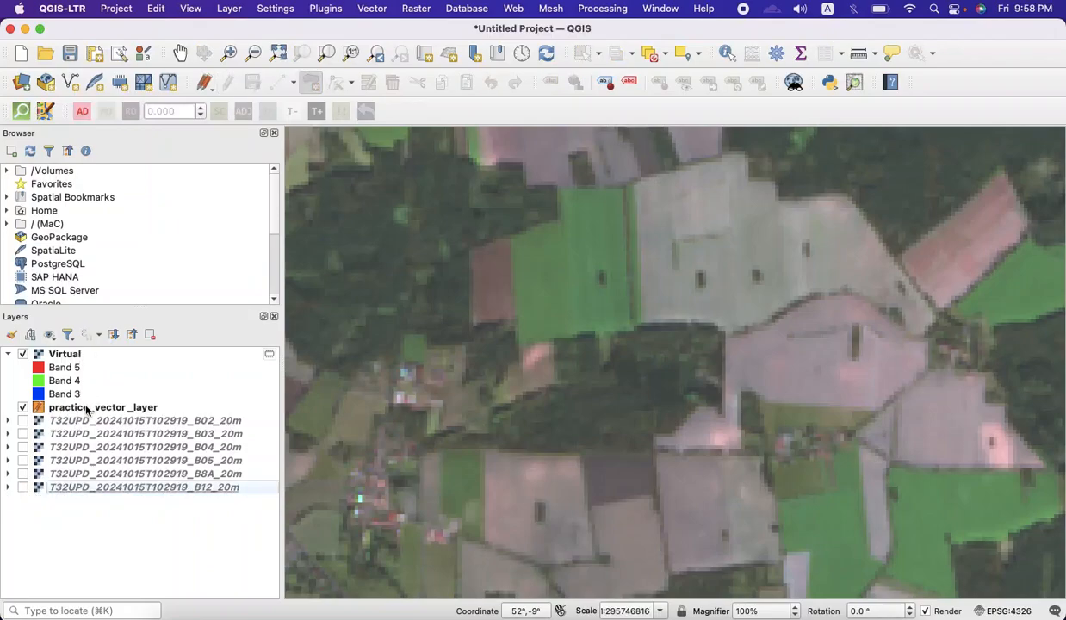
{"action": "left_click_drag", "start_coordinate": [89, 405], "coordinate": [86, 368]}
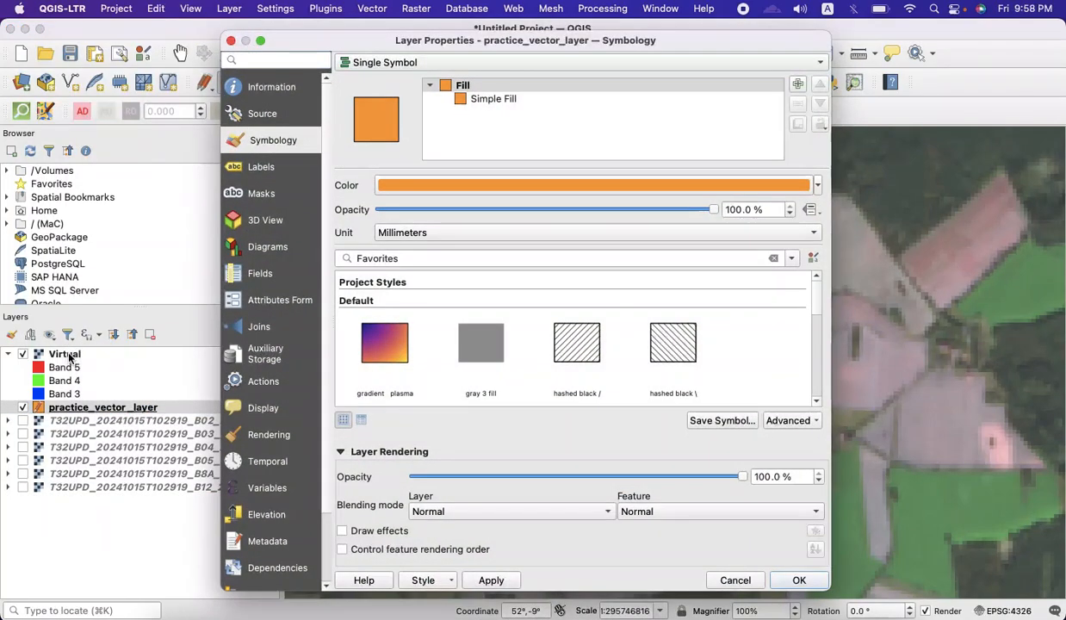
{"action": "key", "text": "Escape"}
{"action": "double_click", "coordinate": [67, 354]}
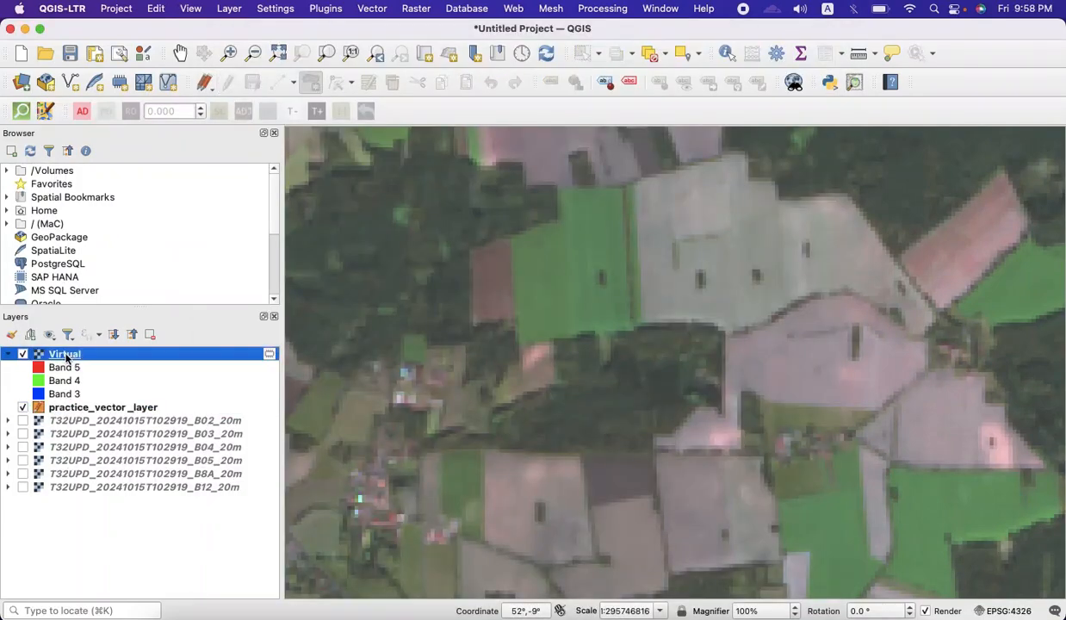
{"action": "key", "text": "Escape"}
{"action": "left_click_drag", "start_coordinate": [69, 353], "coordinate": [72, 418]}
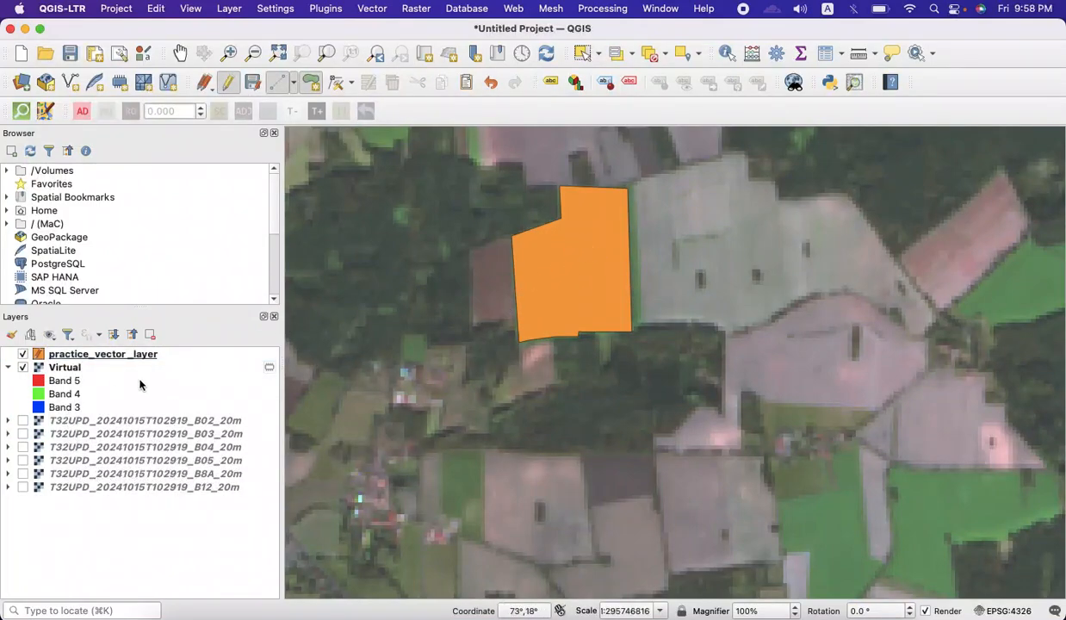
- Open the attribute table of practice_vector_layer, inspect the digitized field's record, and move the table clear of the polygon on the map
{"action": "left_click", "coordinate": [74, 357]}
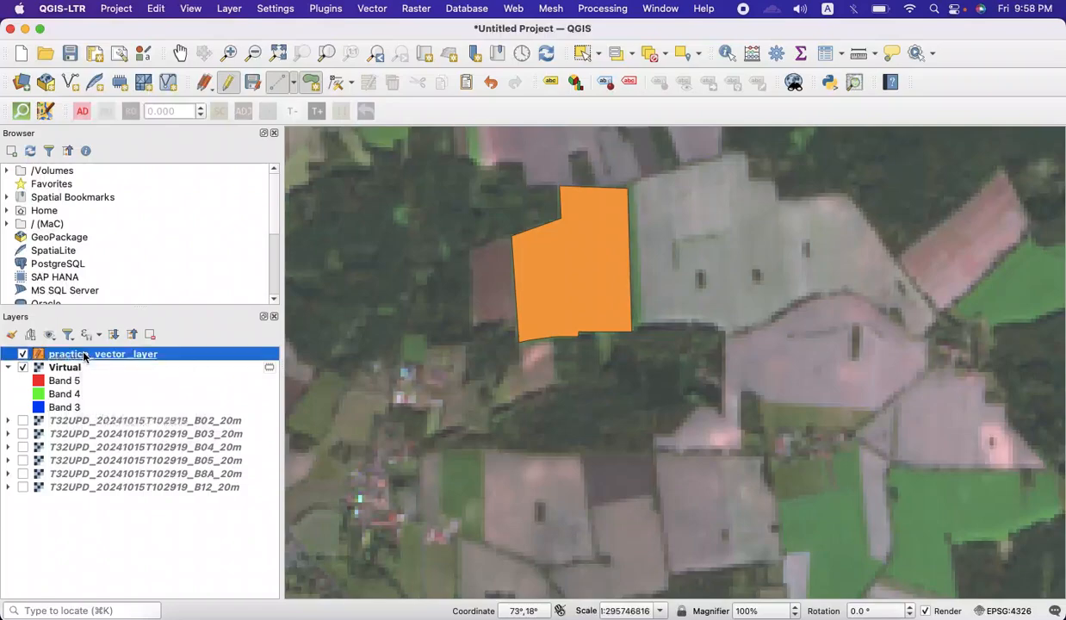
{"action": "right_click", "coordinate": [84, 357]}
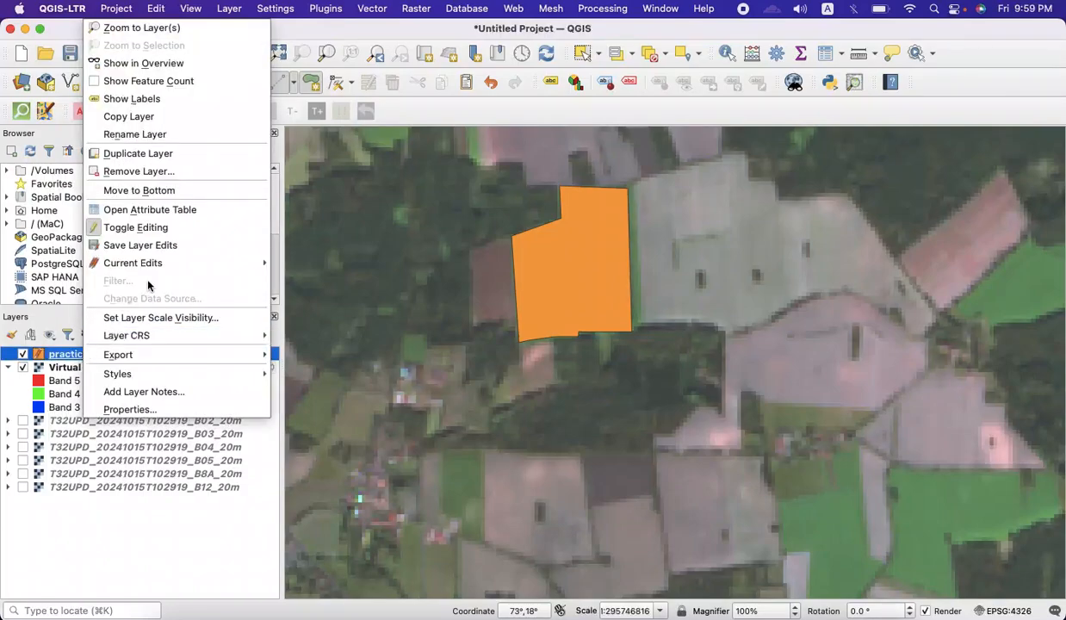
{"action": "left_click", "coordinate": [177, 214]}
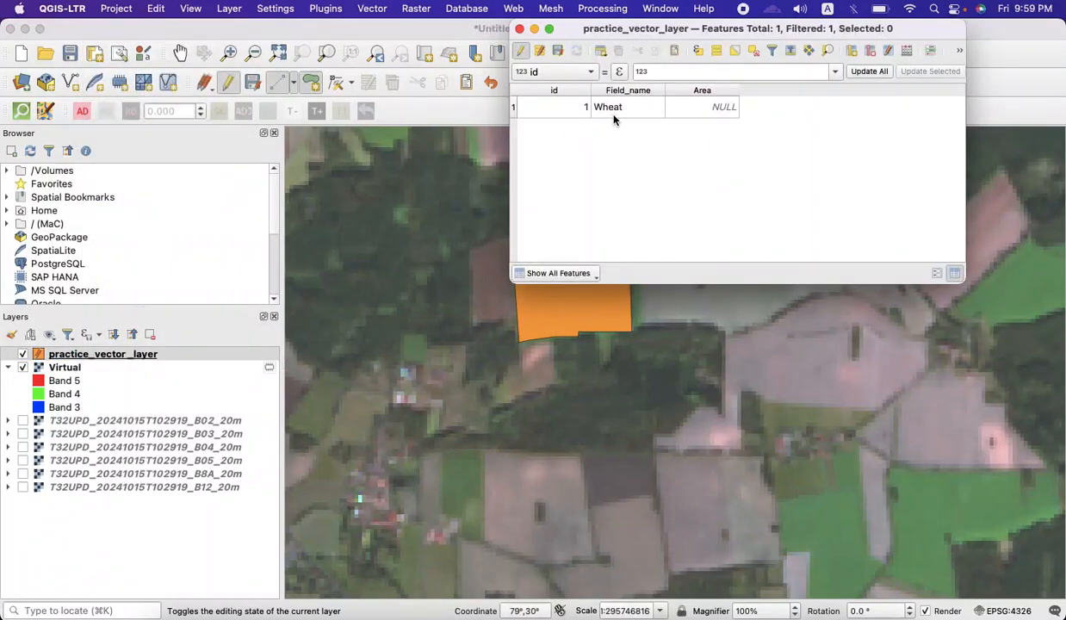
{"action": "left_click_drag", "start_coordinate": [634, 29], "coordinate": [627, 366]}
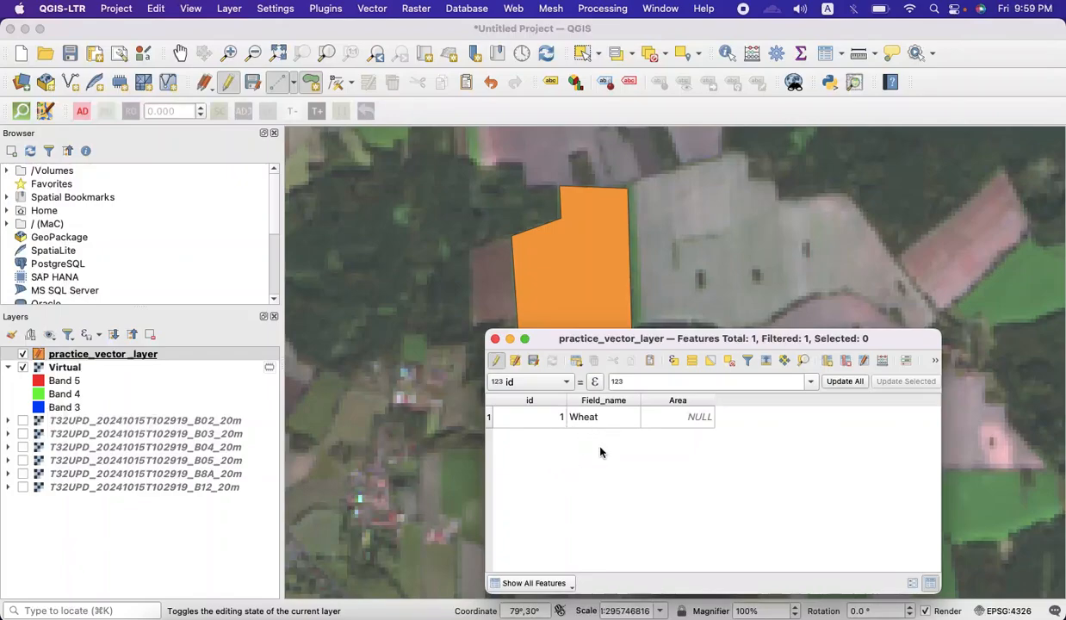
{"action": "left_click_drag", "start_coordinate": [661, 342], "coordinate": [437, 536]}
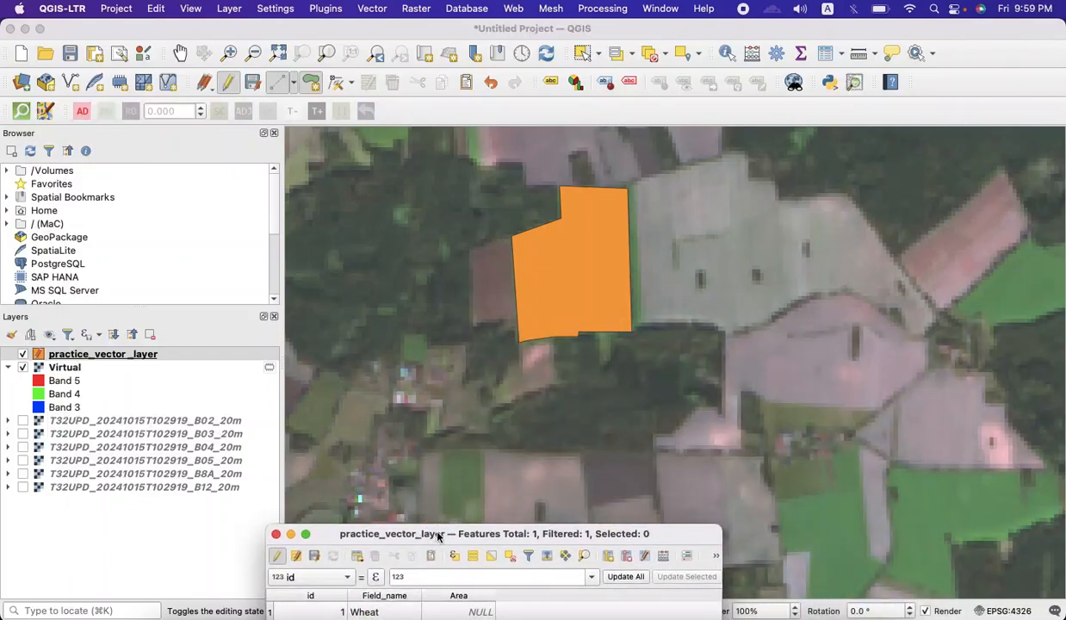
- Digitize a second polygon along the edges of the green field just west of the narrow pale strip, south of the small settlement
{"action": "left_click", "coordinate": [180, 52]}
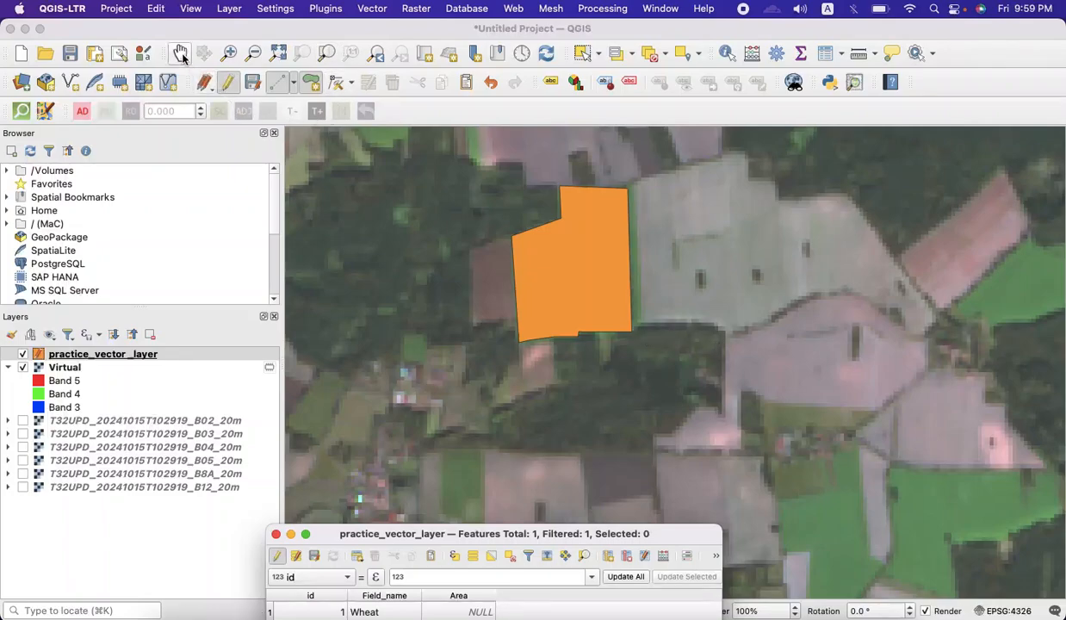
{"action": "left_click_drag", "start_coordinate": [824, 319], "coordinate": [771, 279]}
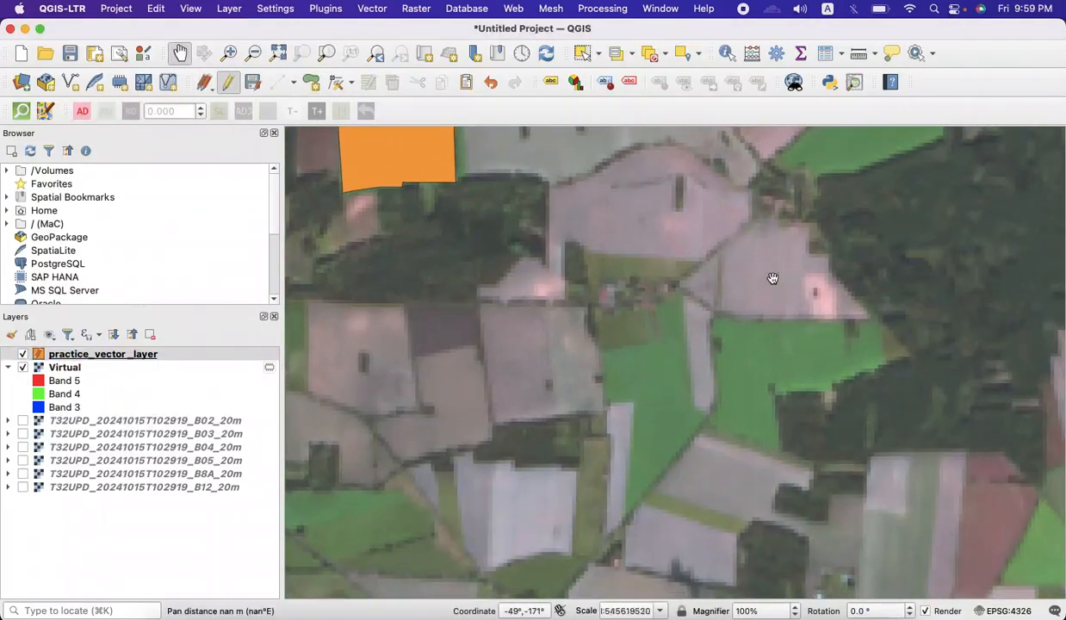
{"action": "left_click_drag", "start_coordinate": [708, 400], "coordinate": [684, 341]}
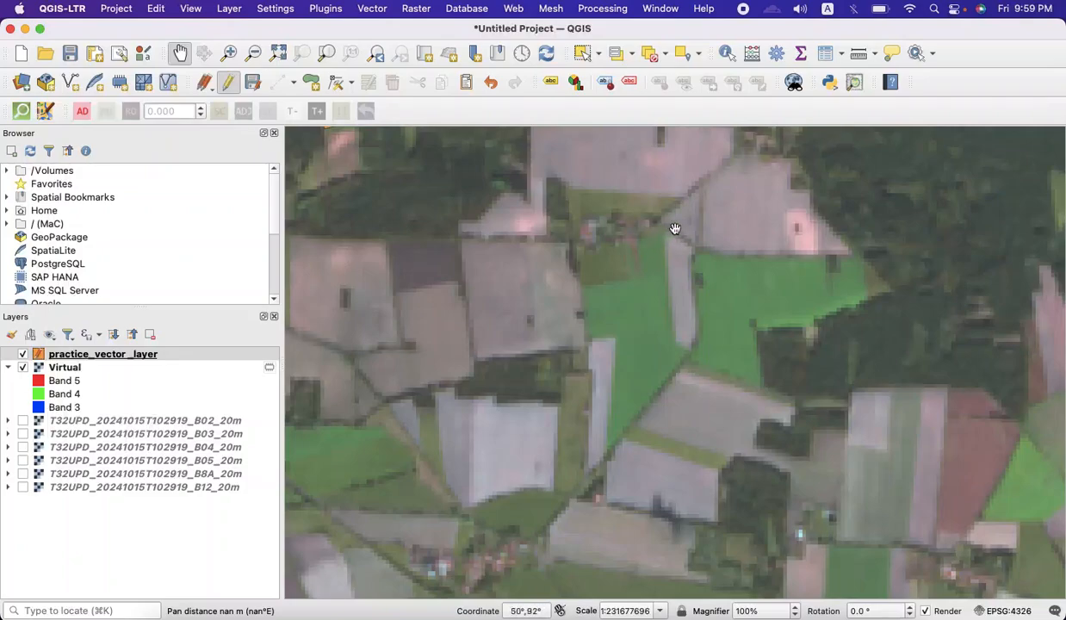
{"action": "left_click", "coordinate": [315, 82]}
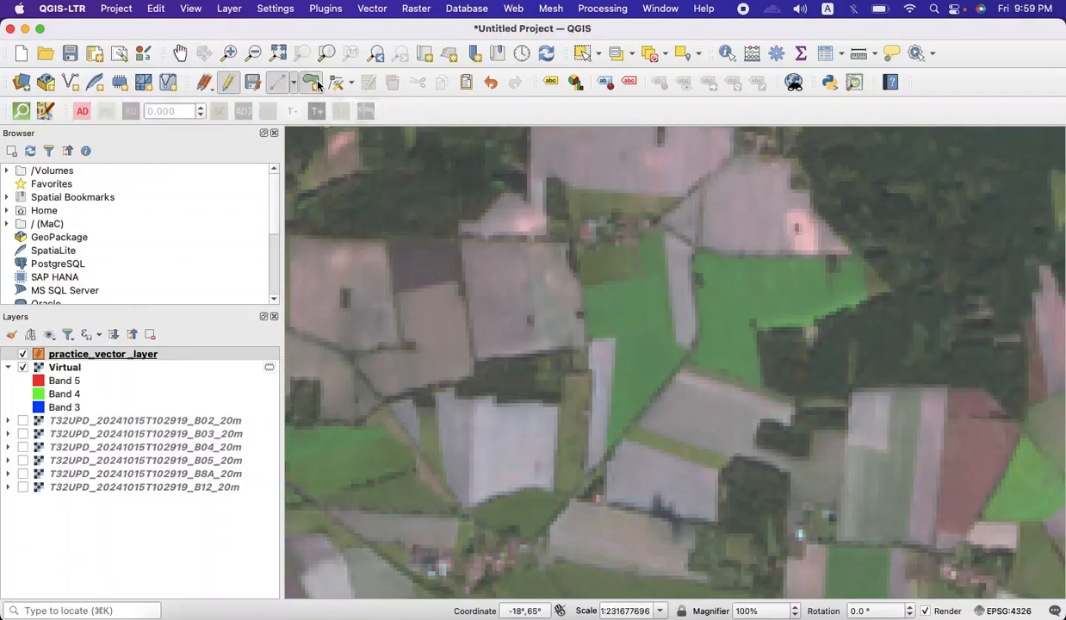
{"action": "left_click", "coordinate": [663, 232]}
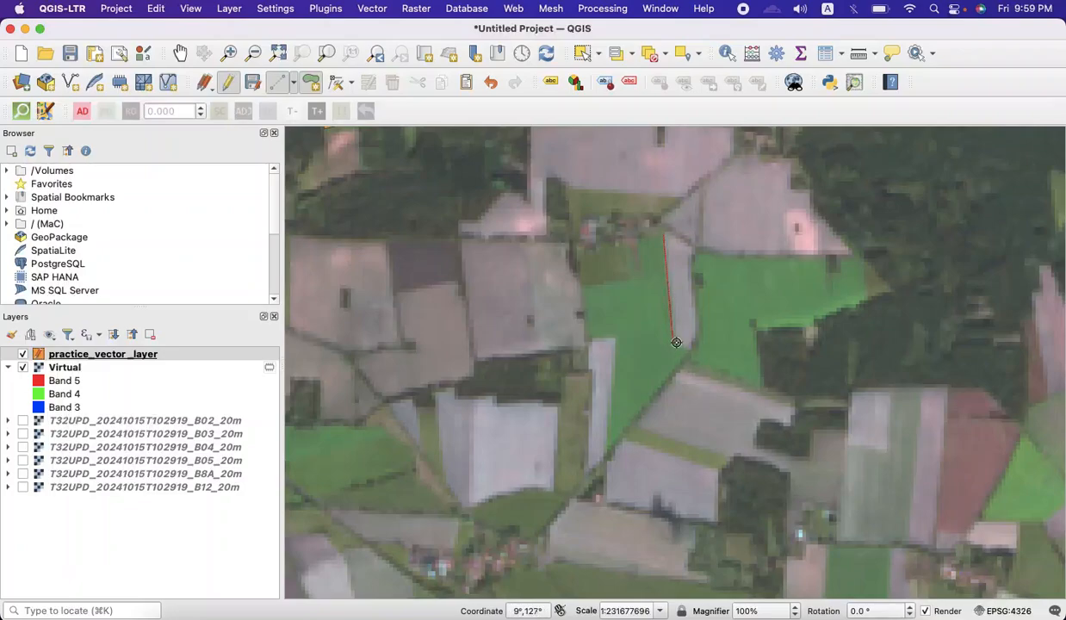
{"action": "left_click", "coordinate": [690, 349]}
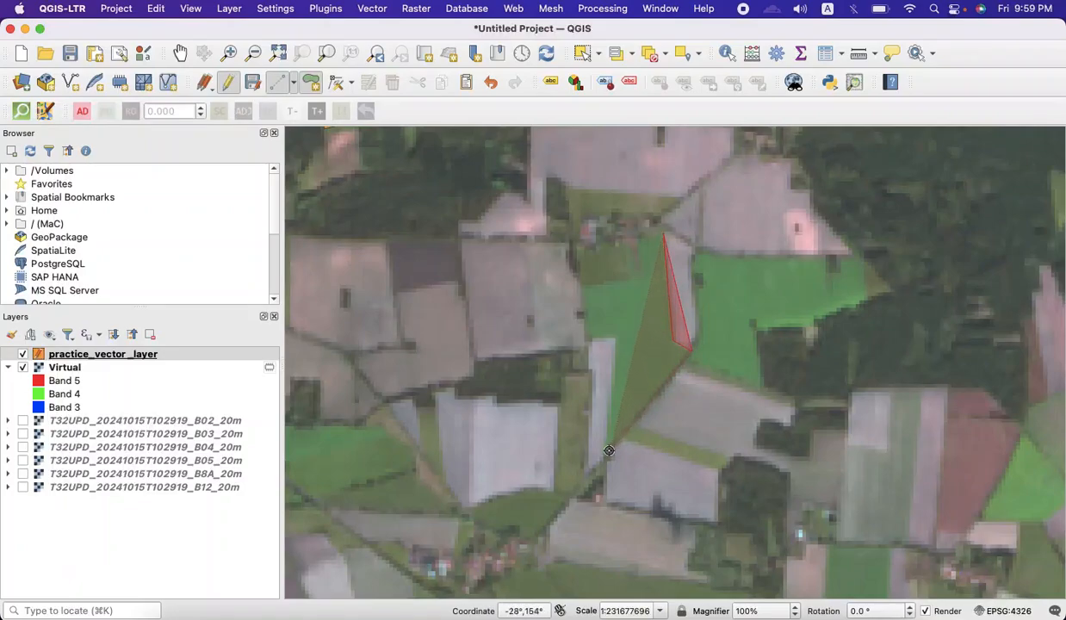
{"action": "left_click", "coordinate": [609, 451]}
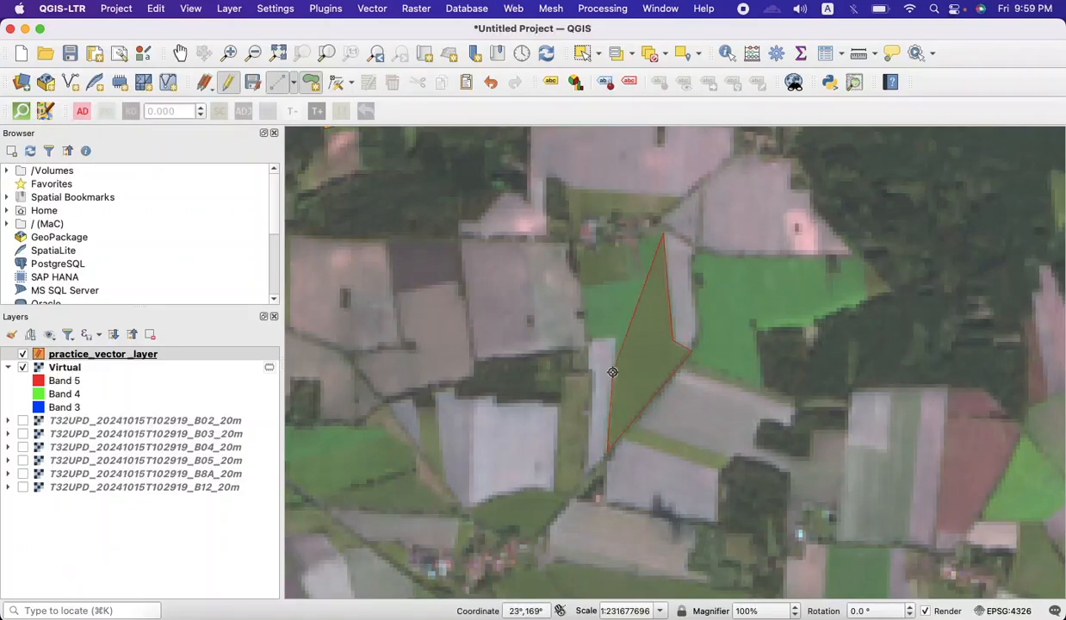
{"action": "left_click", "coordinate": [614, 336]}
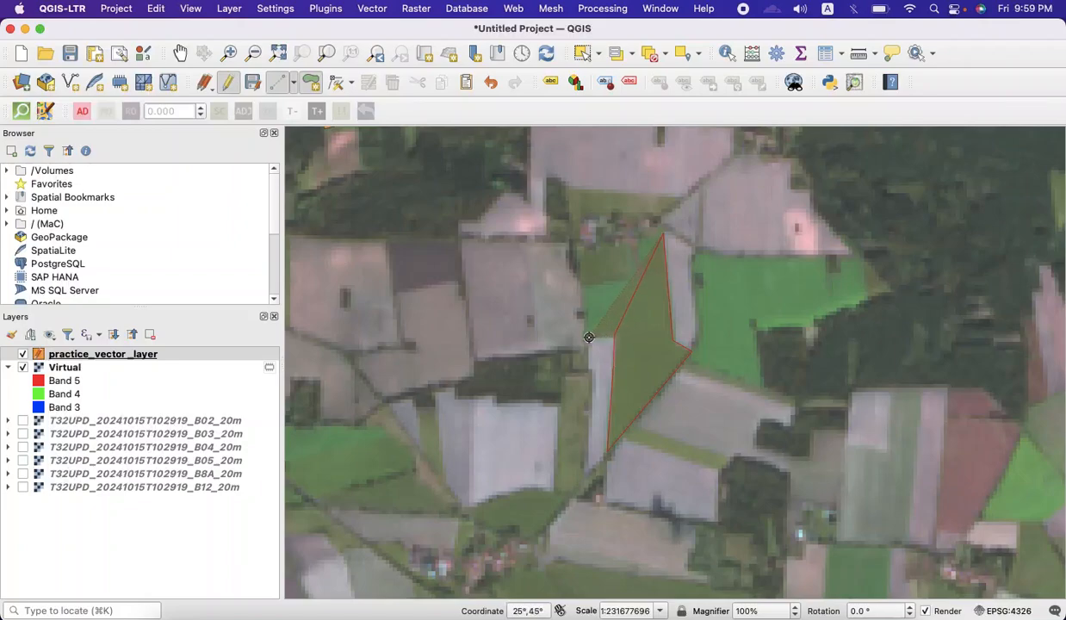
{"action": "left_click", "coordinate": [589, 337]}
{"action": "left_click", "coordinate": [584, 287]}
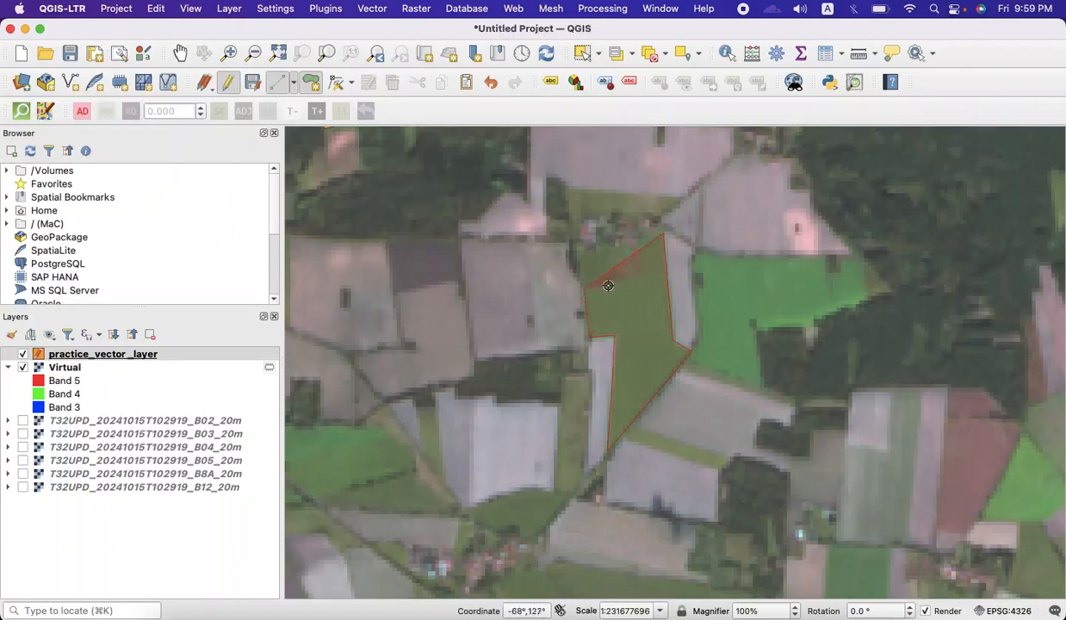
{"action": "left_click", "coordinate": [626, 281]}
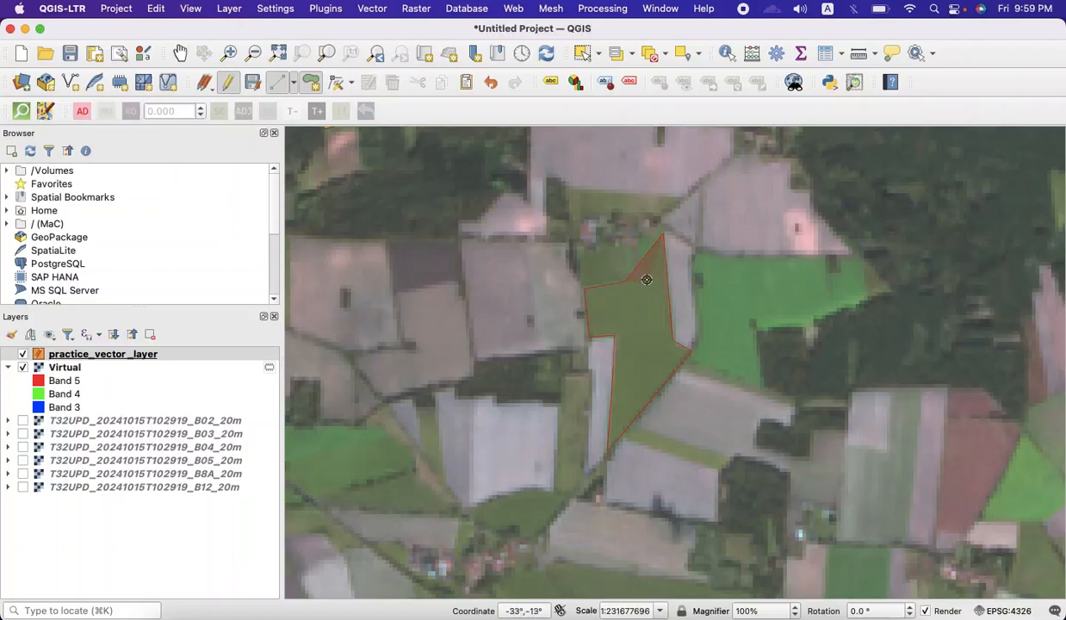
{"action": "left_click", "coordinate": [644, 275]}
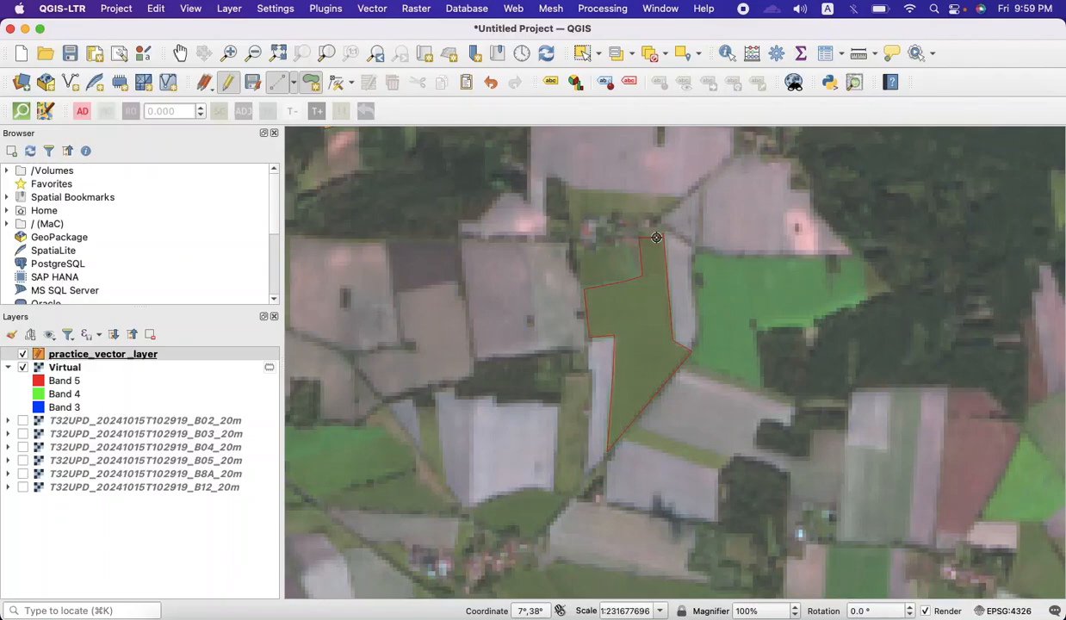
{"action": "right_click", "coordinate": [657, 238]}
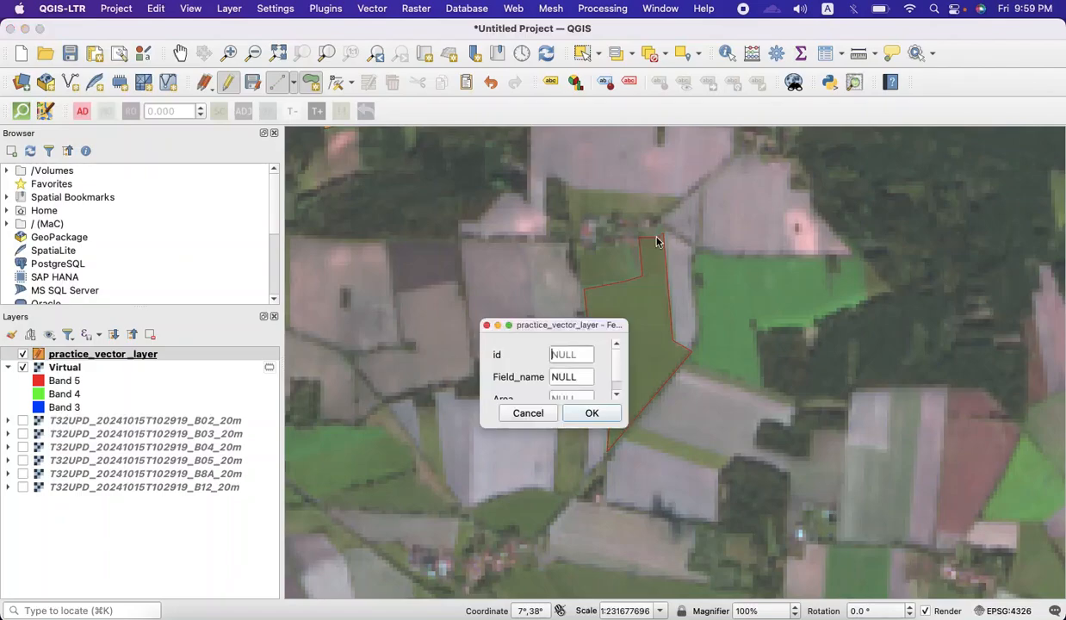
- Give the second polygon id 2 and Field_name Wheat, leave Area empty, and accept the attributes
{"action": "left_click", "coordinate": [583, 353]}
{"action": "type", "text": "2"}
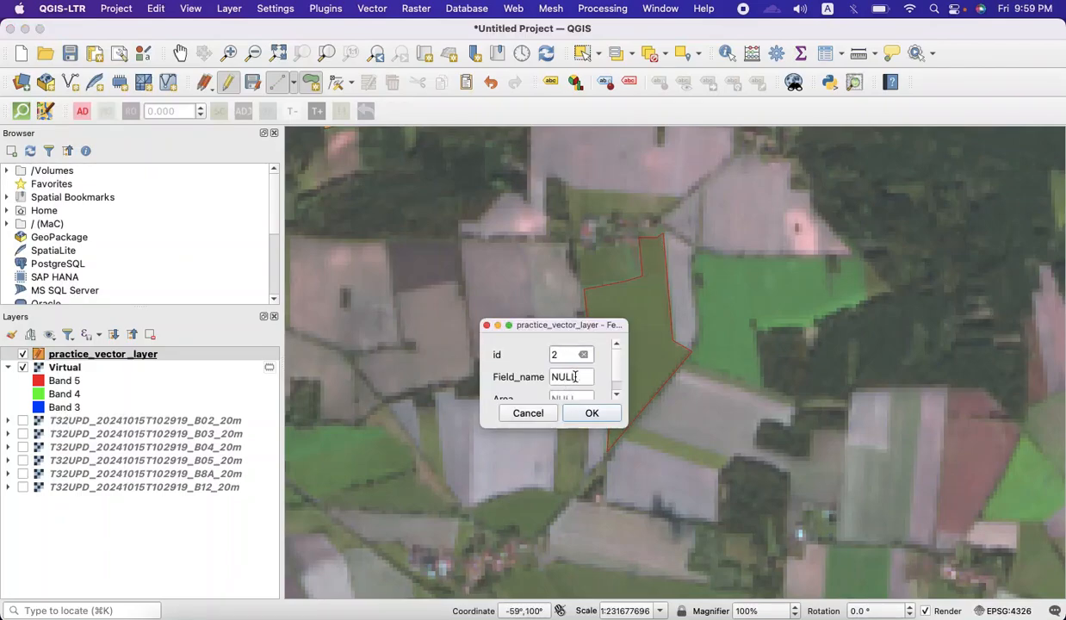
{"action": "left_click", "coordinate": [578, 376]}
{"action": "type", "text": "Wheat"}
{"action": "left_click", "coordinate": [590, 414]}
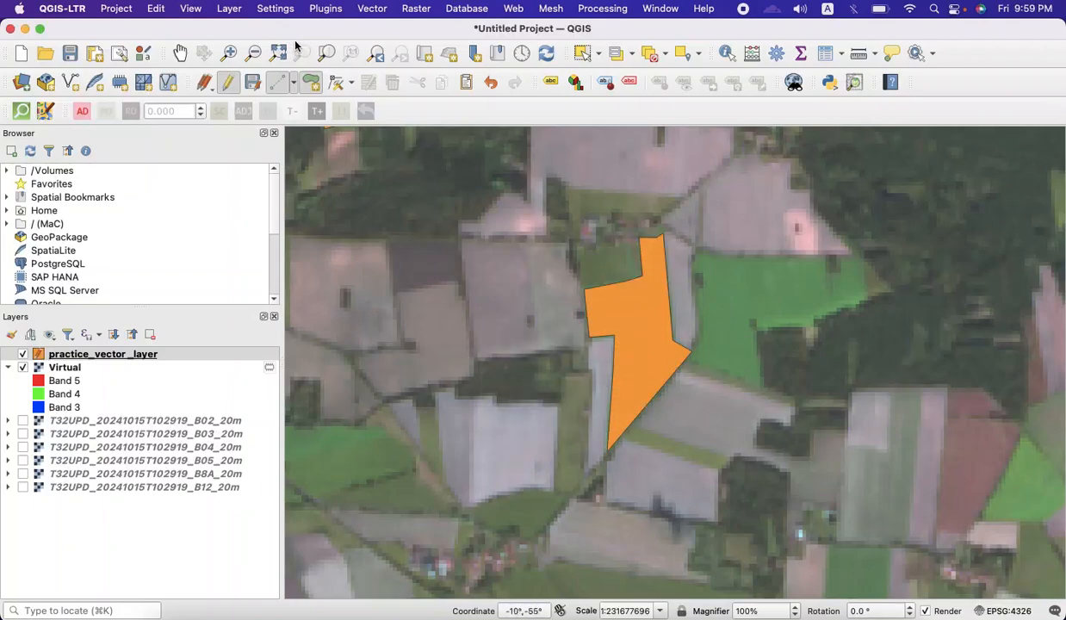
- Digitize a third polygon around the bright green field east of the narrow pale strip, following its notches and forest edge
{"action": "left_click", "coordinate": [313, 85]}
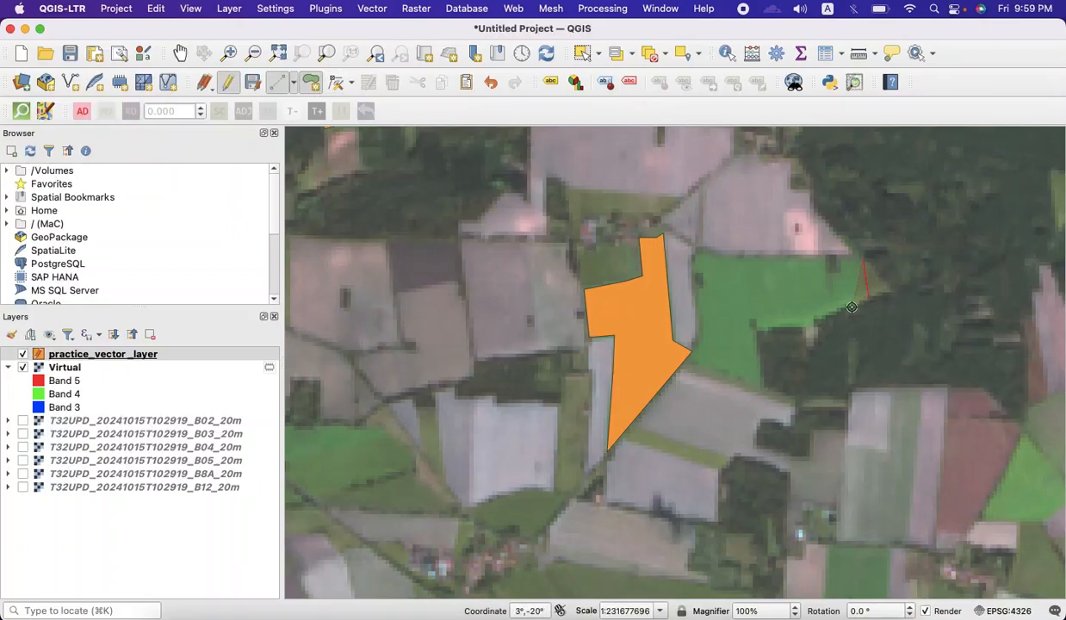
{"action": "left_click", "coordinate": [870, 298]}
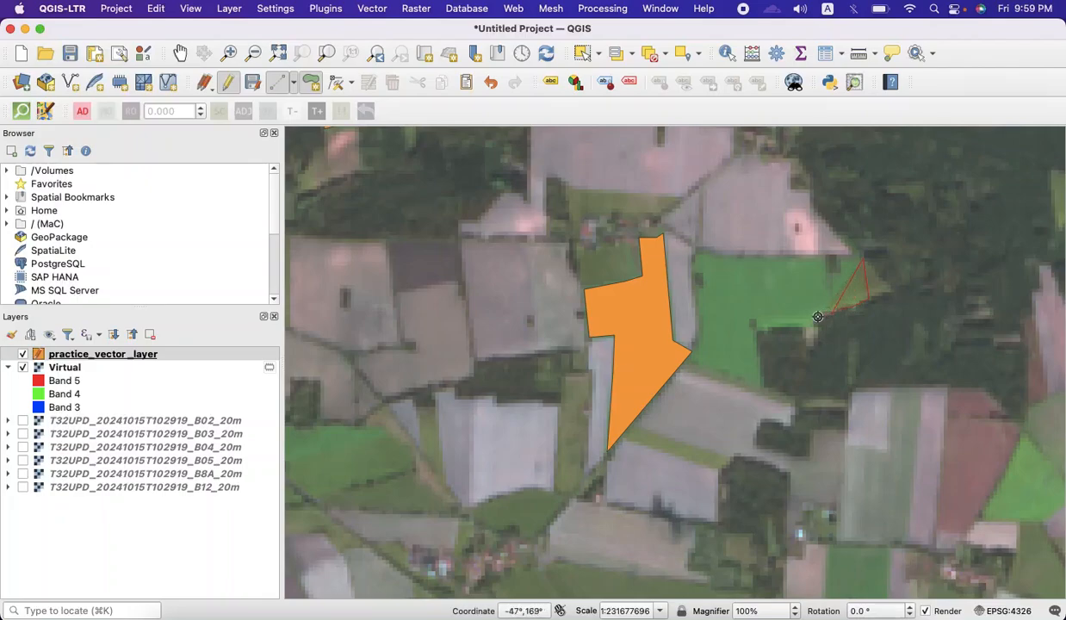
{"action": "left_click", "coordinate": [815, 323]}
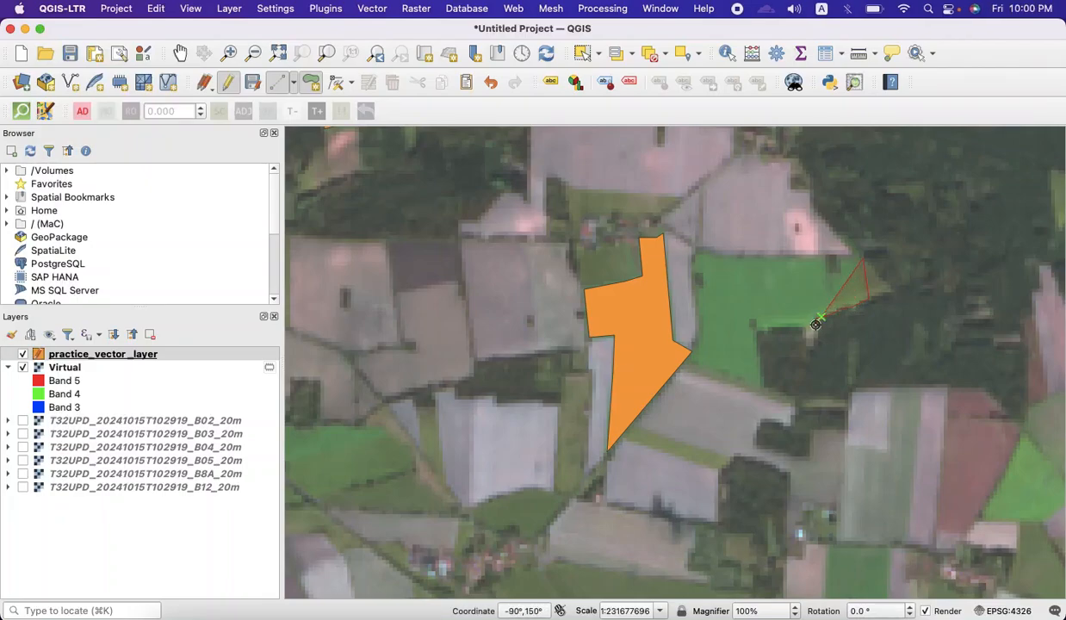
{"action": "left_click", "coordinate": [751, 325]}
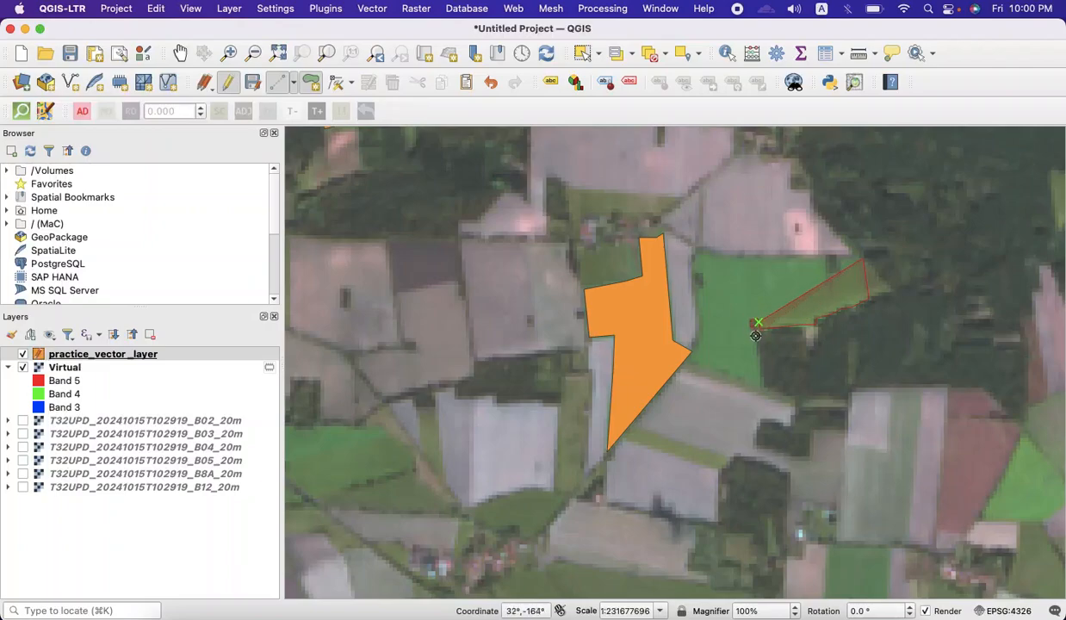
{"action": "left_click", "coordinate": [762, 383]}
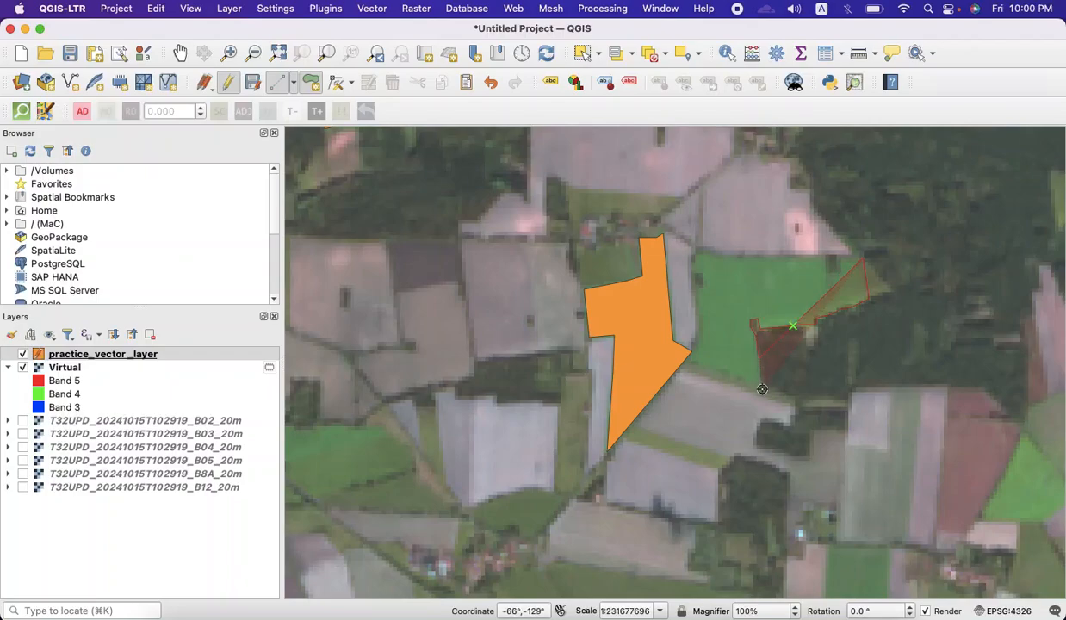
{"action": "left_click", "coordinate": [689, 366]}
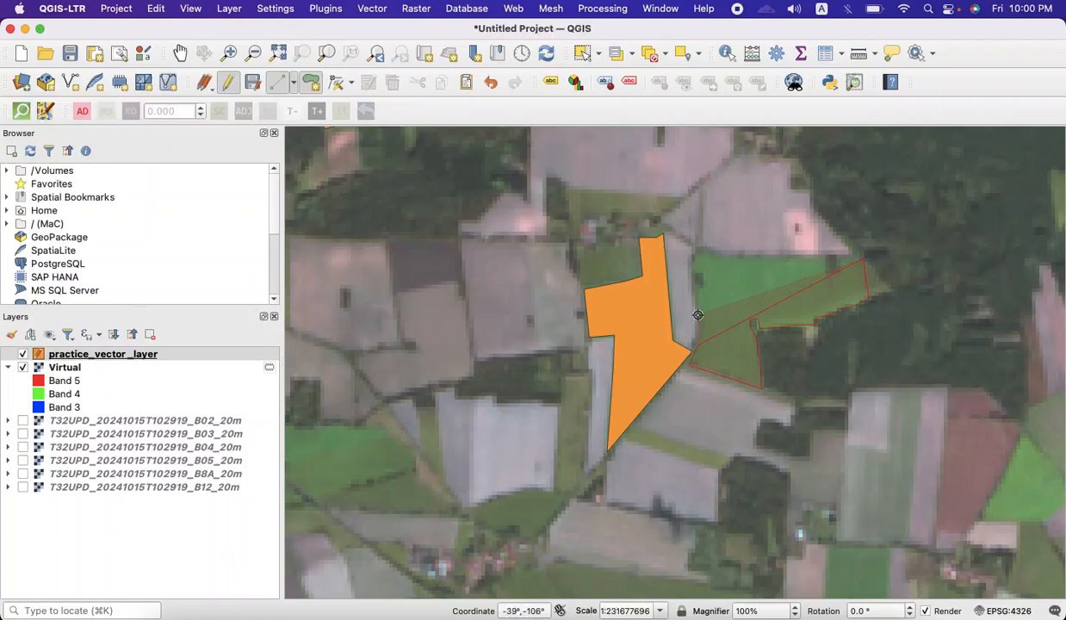
{"action": "left_click", "coordinate": [698, 315]}
{"action": "left_click", "coordinate": [697, 289]}
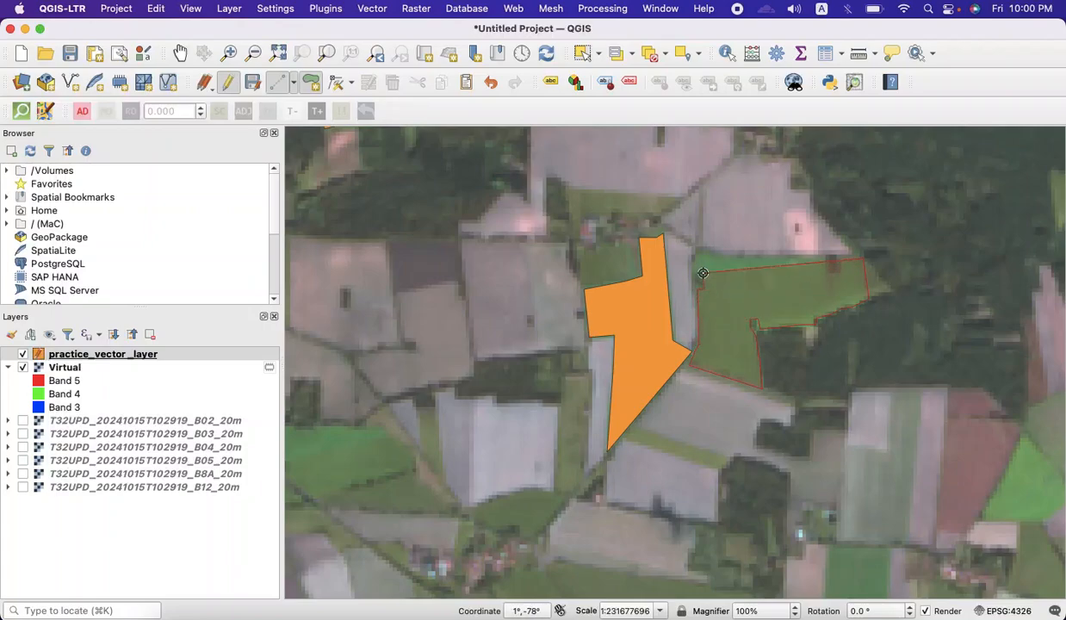
{"action": "left_click", "coordinate": [691, 273]}
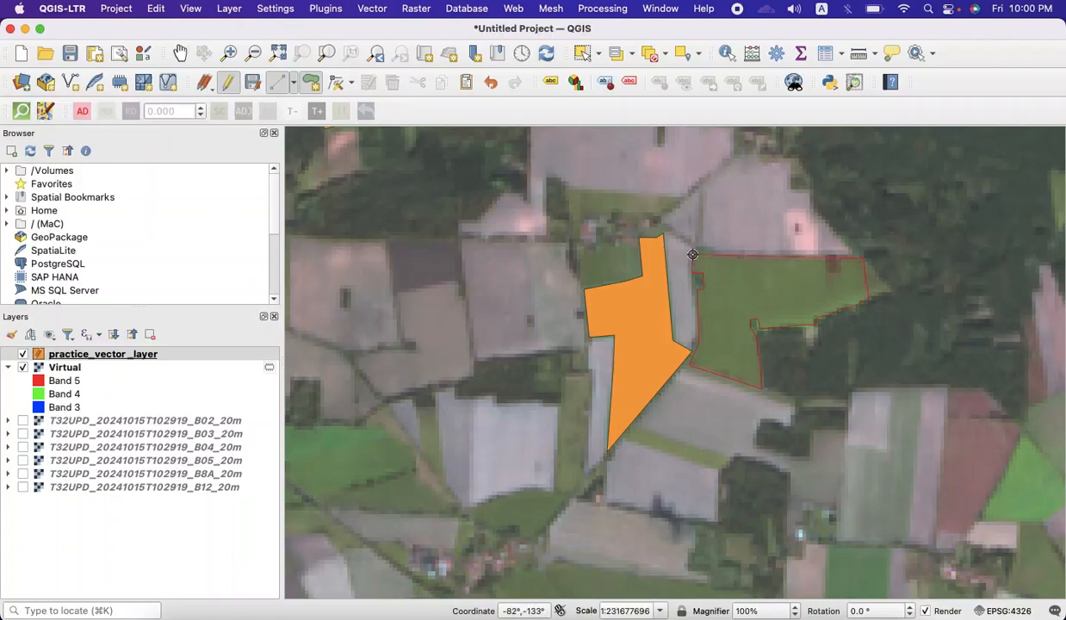
{"action": "left_click", "coordinate": [693, 254]}
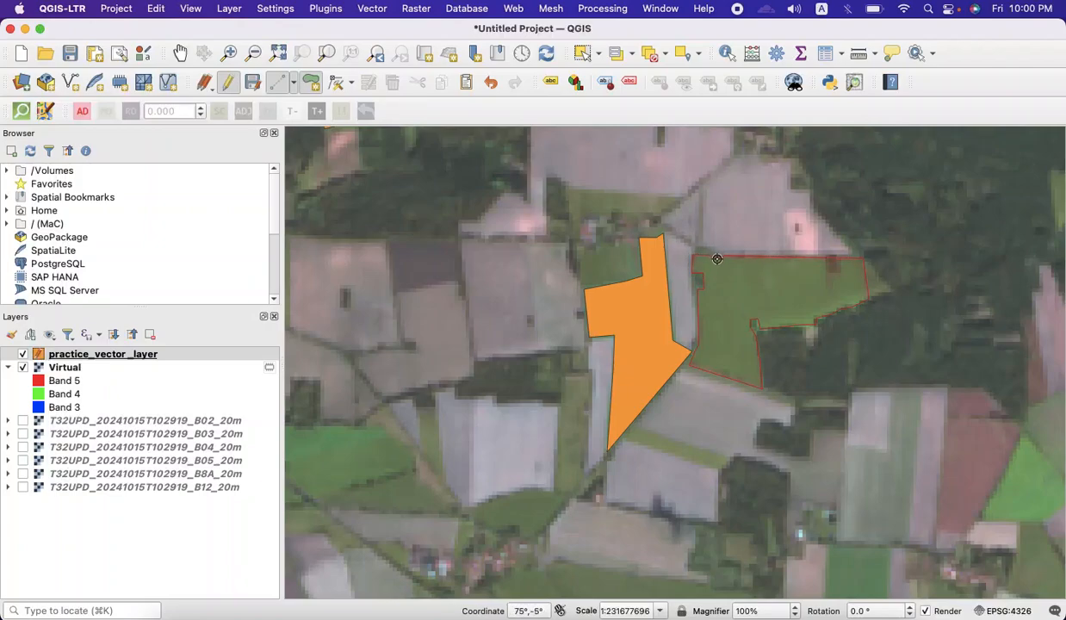
{"action": "right_click", "coordinate": [717, 259]}
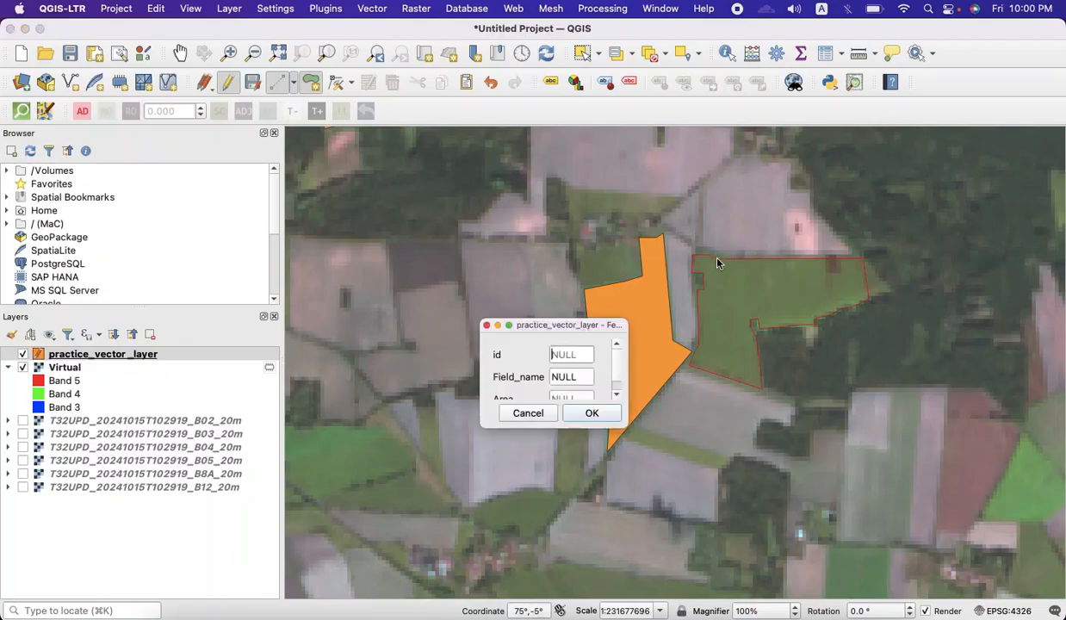
- Give the third polygon id 3 and Field_name Wheat, leave Area empty, and accept the attributes
{"action": "left_click", "coordinate": [574, 349]}
{"action": "type", "text": "3"}
{"action": "left_click", "coordinate": [578, 379]}
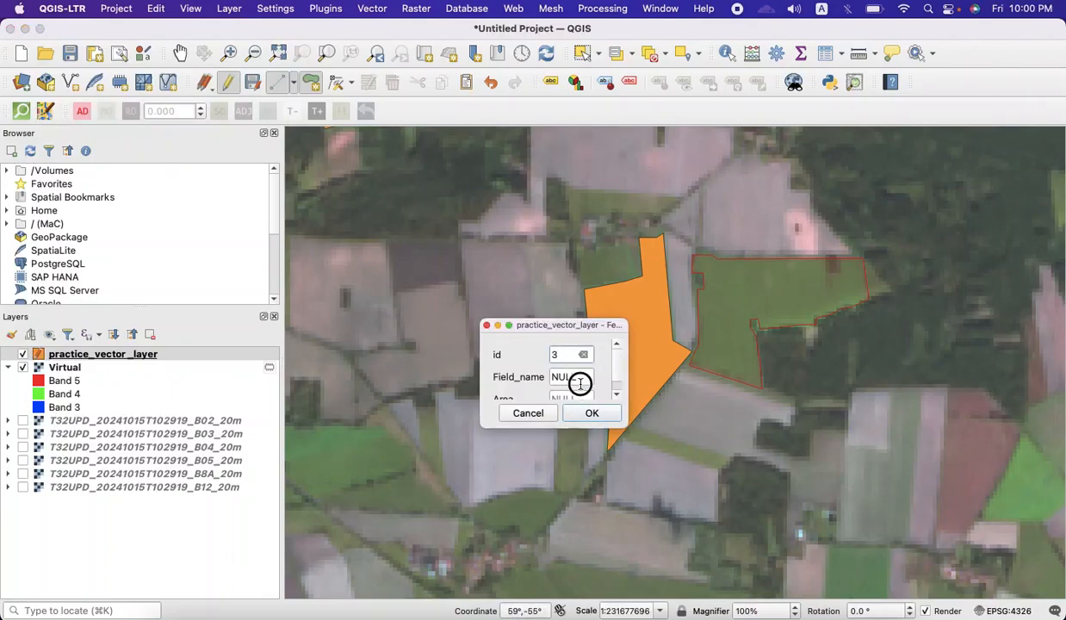
{"action": "type", "text": "Wheat"}
{"action": "left_click", "coordinate": [591, 412]}
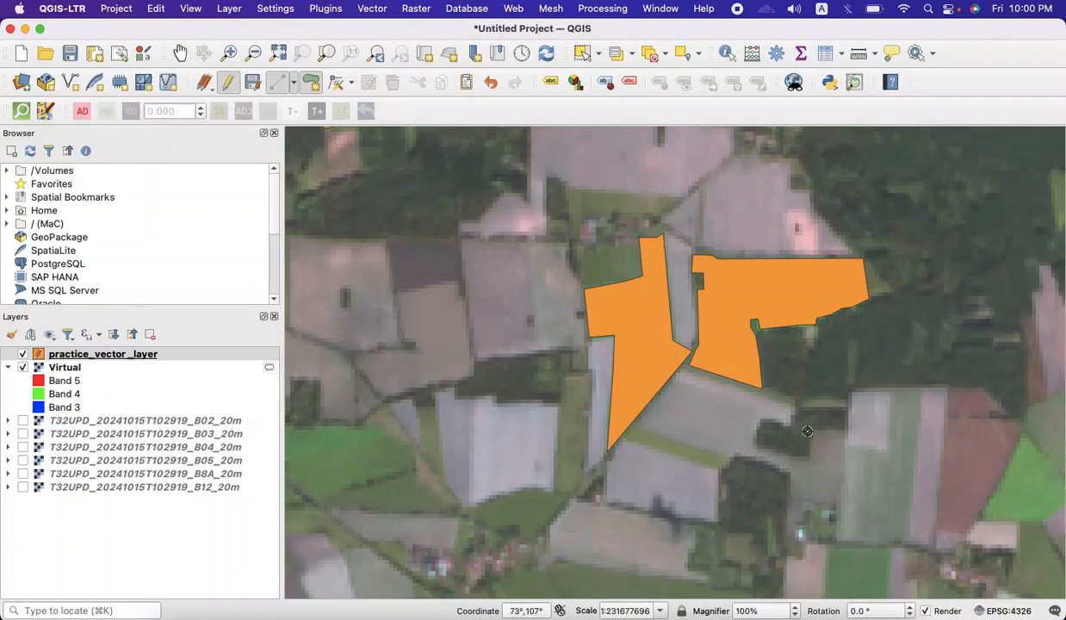
- Digitize a fourth polygon around the small bright green four-sided field southeast of the earlier polygons, between the dark red and pink fields
{"action": "left_click", "coordinate": [182, 55]}
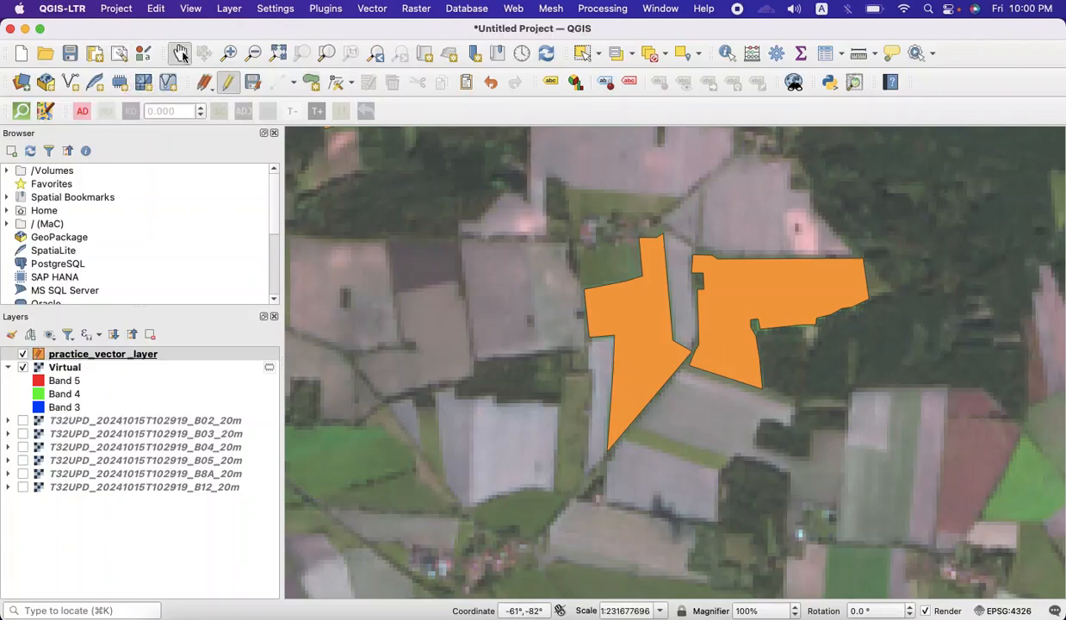
{"action": "left_click_drag", "start_coordinate": [896, 448], "coordinate": [611, 323]}
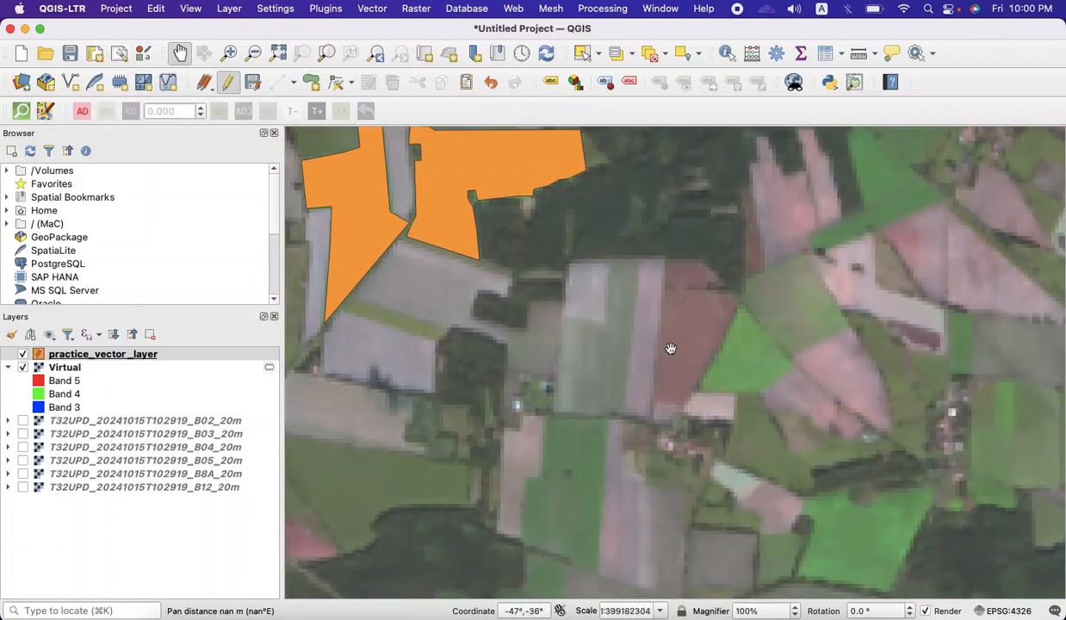
{"action": "left_click_drag", "start_coordinate": [775, 375], "coordinate": [610, 251]}
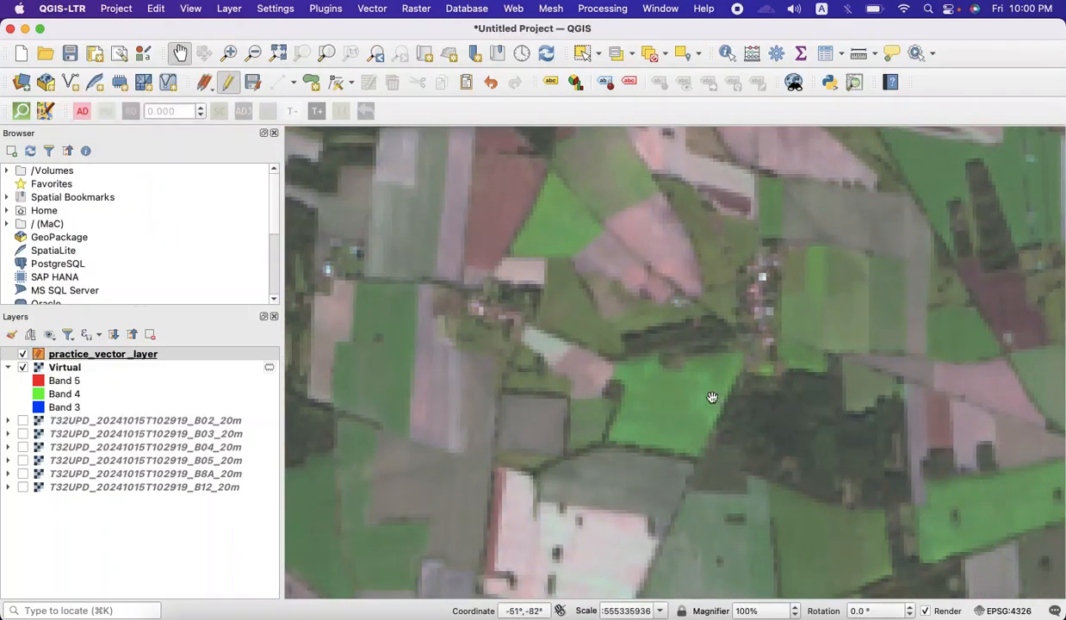
{"action": "left_click_drag", "start_coordinate": [712, 397], "coordinate": [595, 393]}
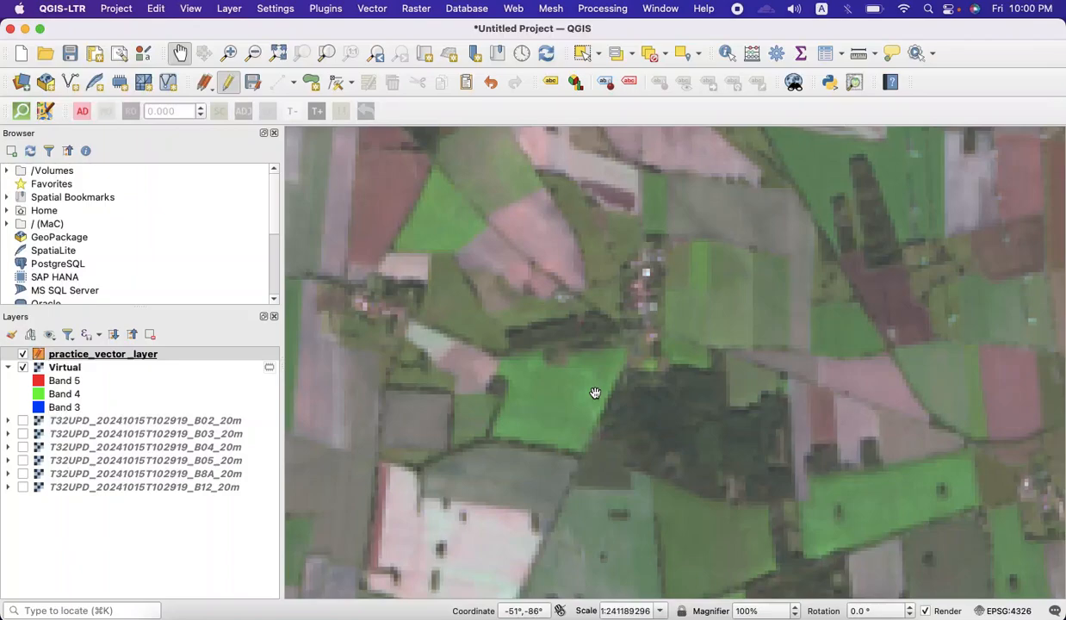
{"action": "left_click", "coordinate": [306, 85]}
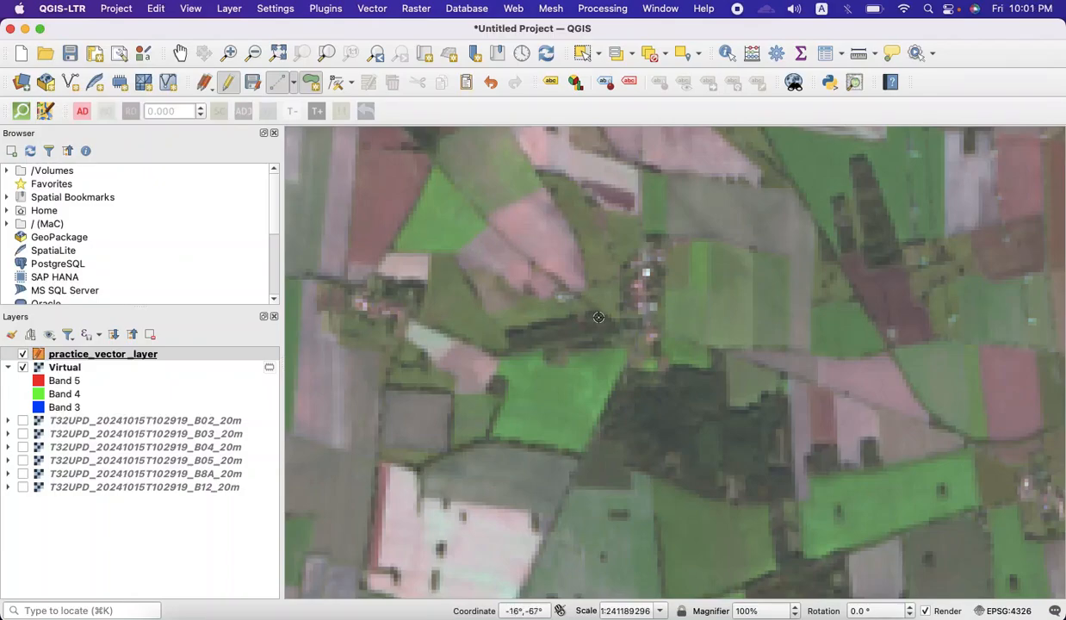
{"action": "left_click", "coordinate": [436, 165]}
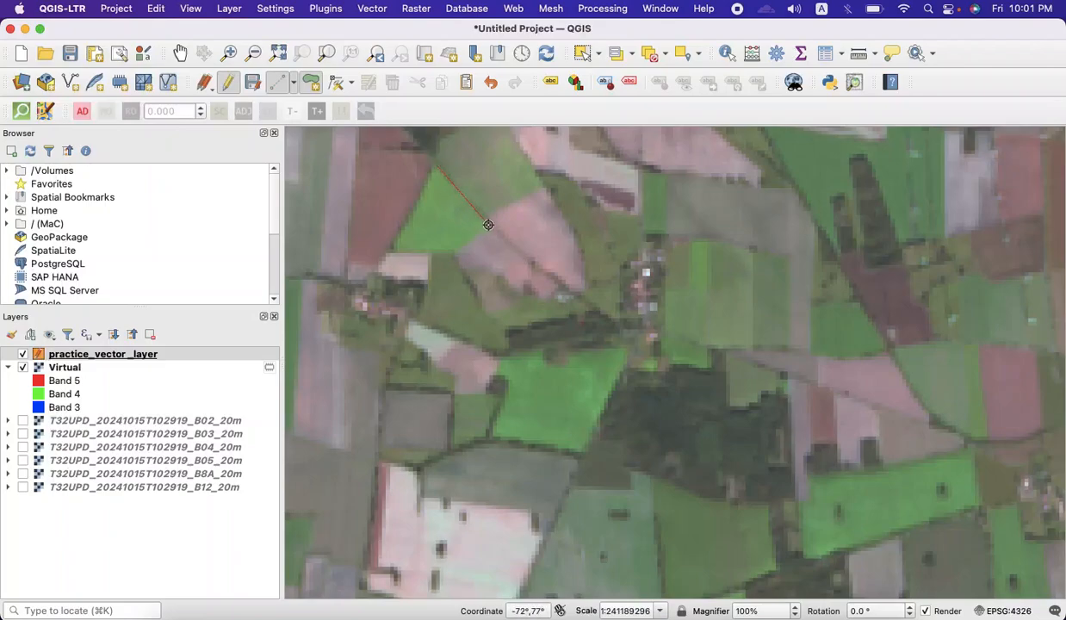
{"action": "left_click", "coordinate": [489, 225]}
{"action": "left_click", "coordinate": [455, 252]}
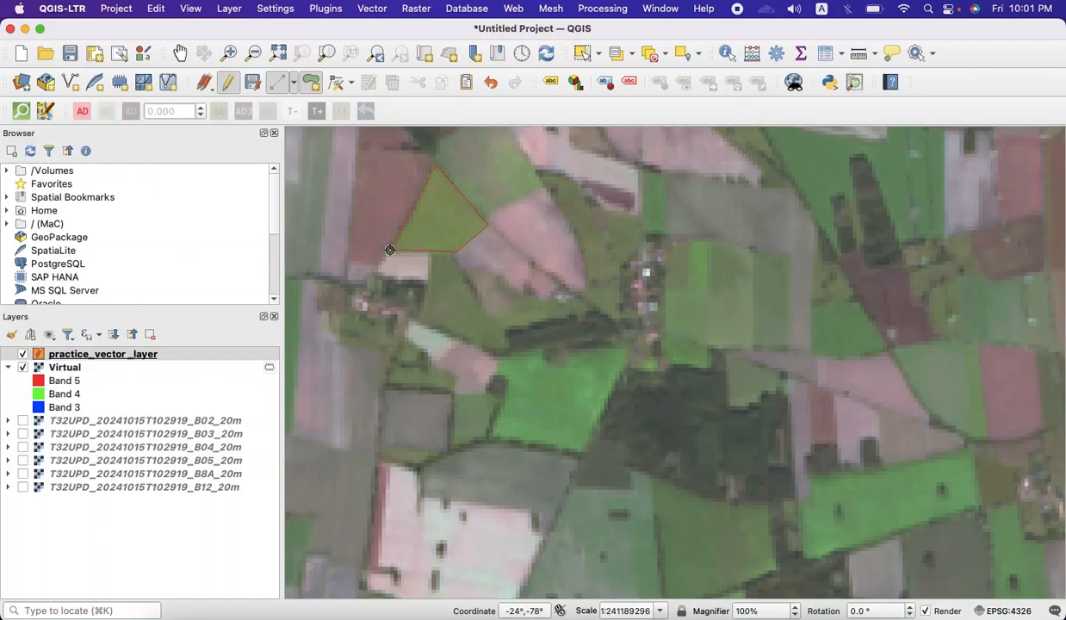
{"action": "right_click", "coordinate": [389, 249]}
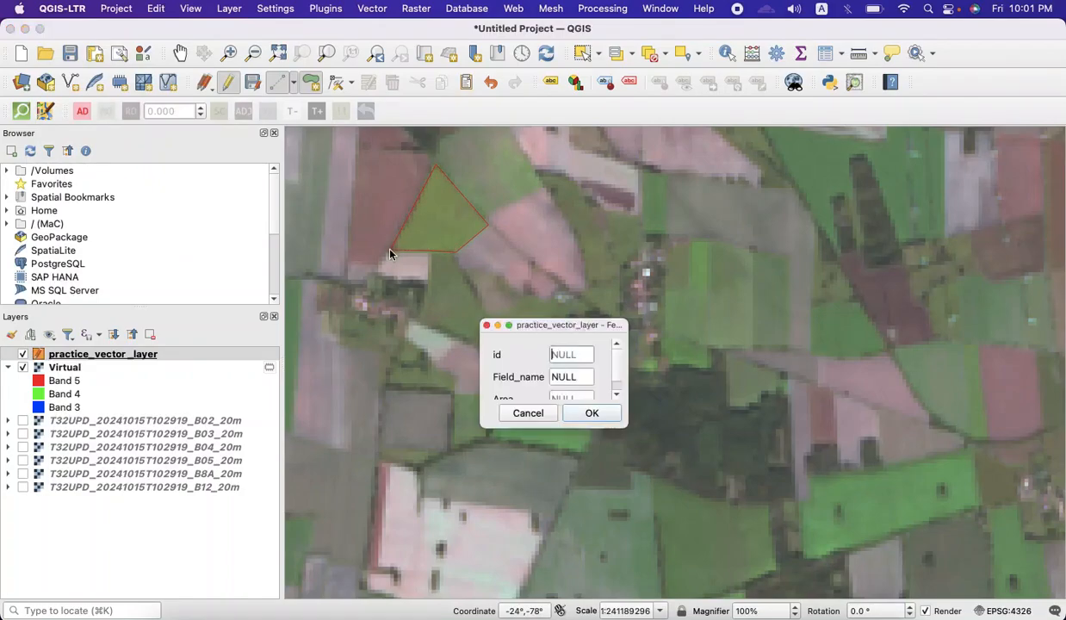
- Give the fourth polygon id 4 and Field_name Rice, leave Area empty, and accept the attributes
{"action": "type", "text": "4"}
{"action": "double_click", "coordinate": [573, 379]}
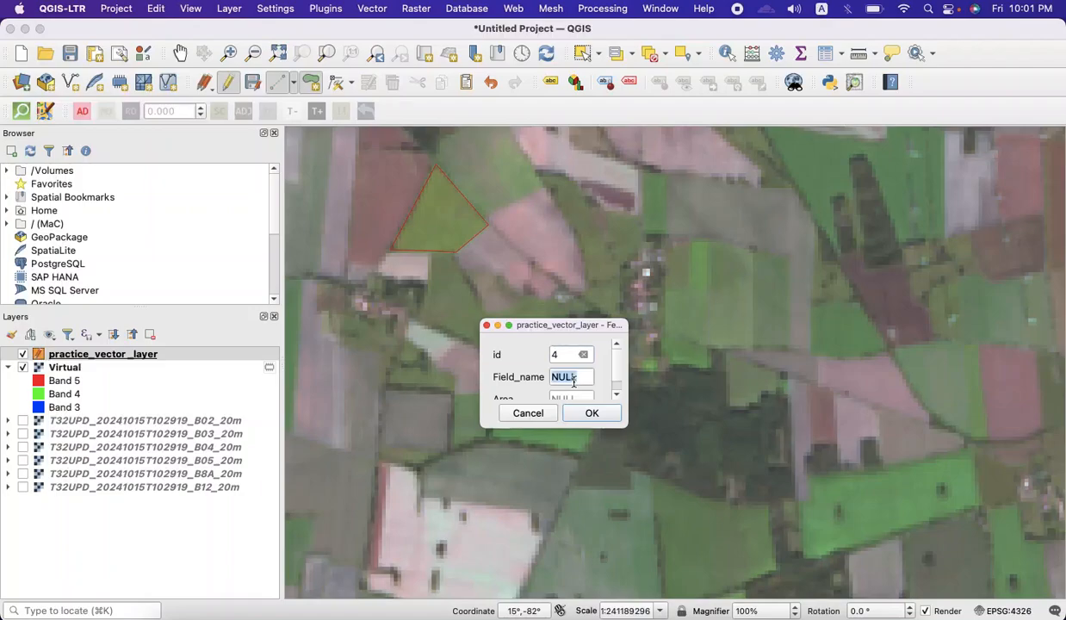
{"action": "type", "text": "Rice"}
{"action": "scroll", "coordinate": [597, 390], "scroll_direction": "down", "scroll_amount": 1}
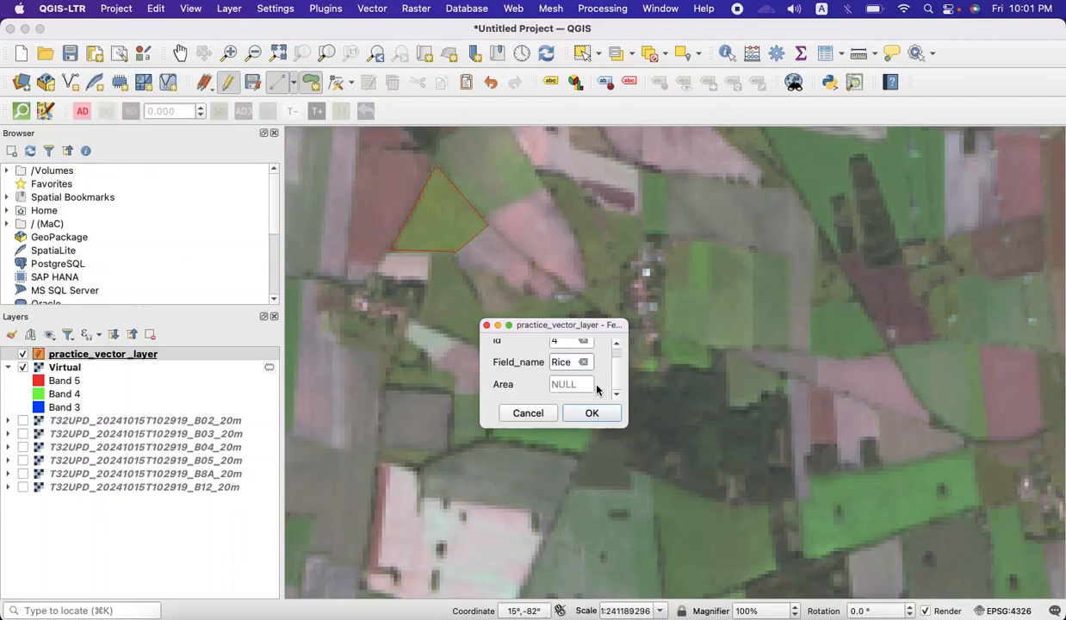
{"action": "left_click", "coordinate": [581, 417]}
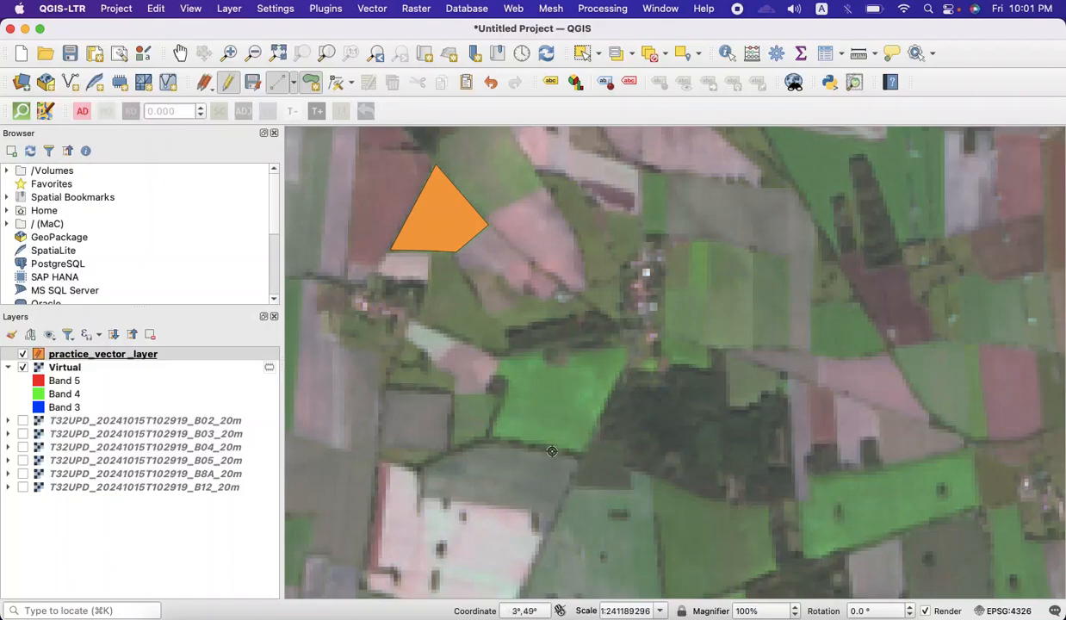
- Digitize a fifth polygon around the bright green field just west of the dark forest, following the notches in its western and northern edges
{"action": "left_click", "coordinate": [626, 351]}
{"action": "left_click", "coordinate": [582, 448]}
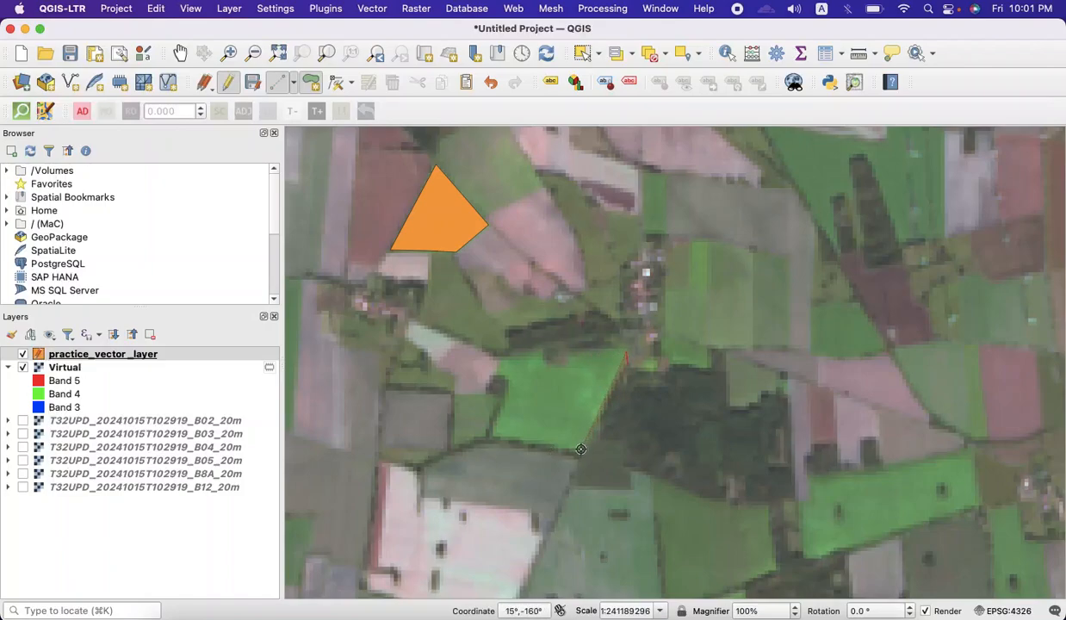
{"action": "left_click", "coordinate": [489, 434]}
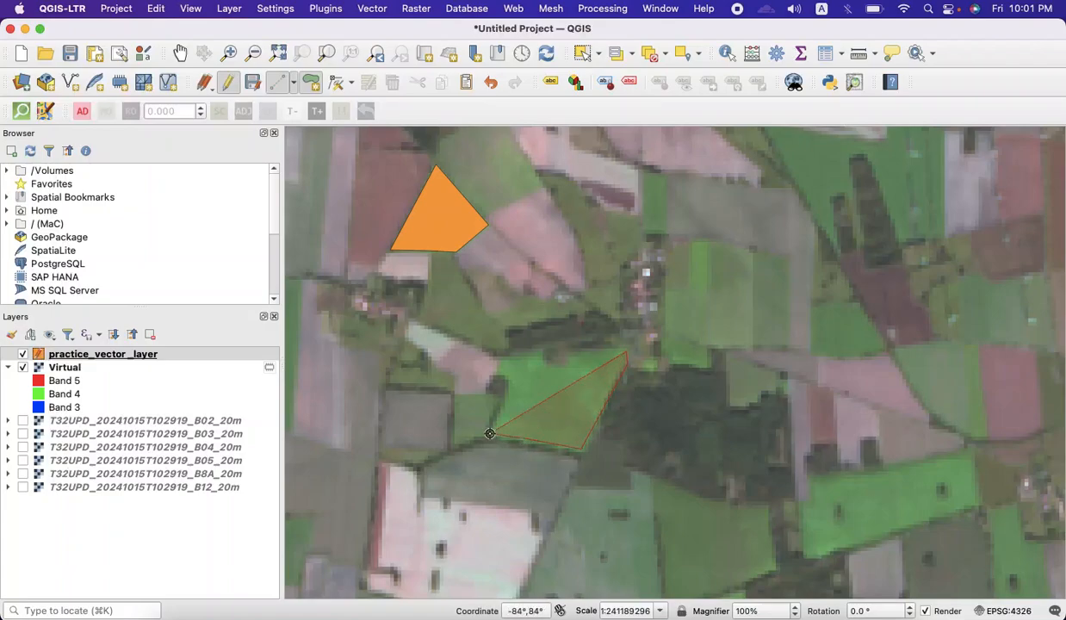
{"action": "left_click", "coordinate": [511, 380]}
{"action": "left_click", "coordinate": [497, 374]}
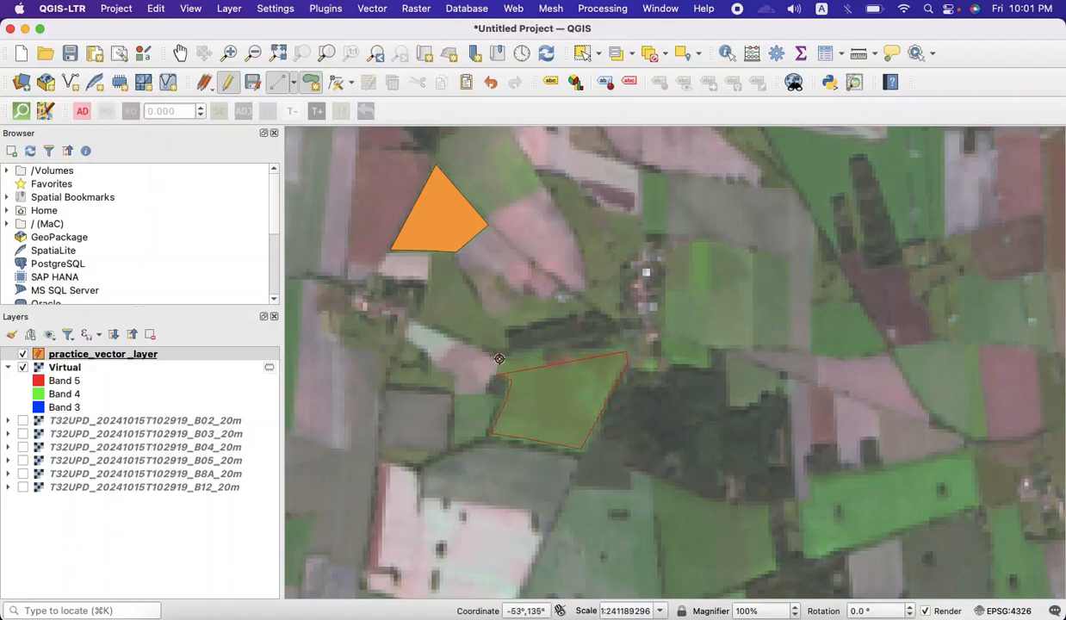
{"action": "left_click", "coordinate": [499, 359]}
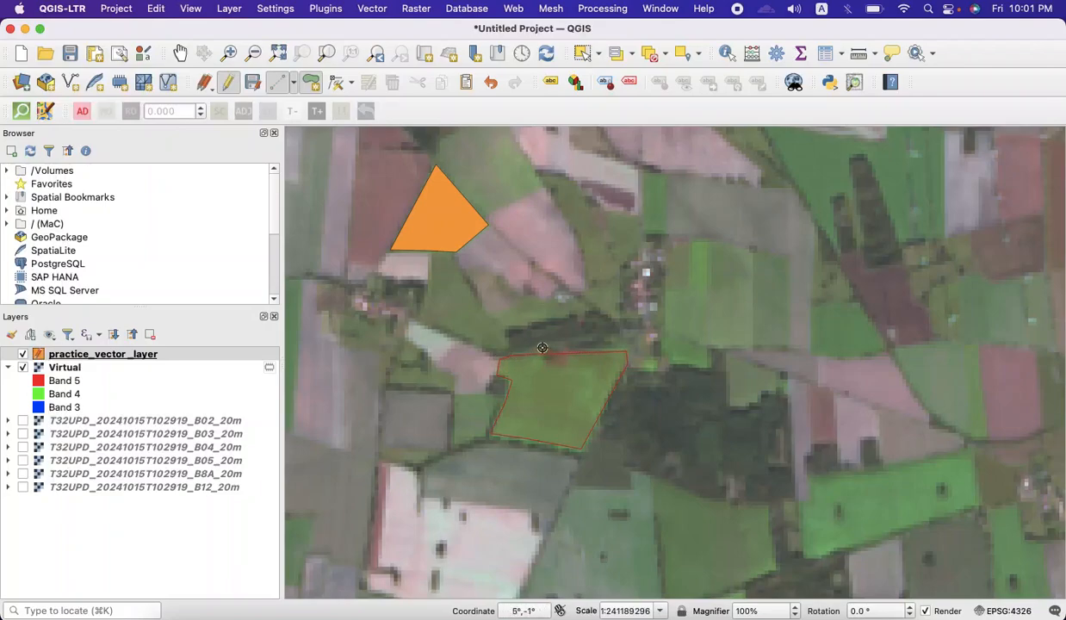
{"action": "left_click", "coordinate": [539, 349]}
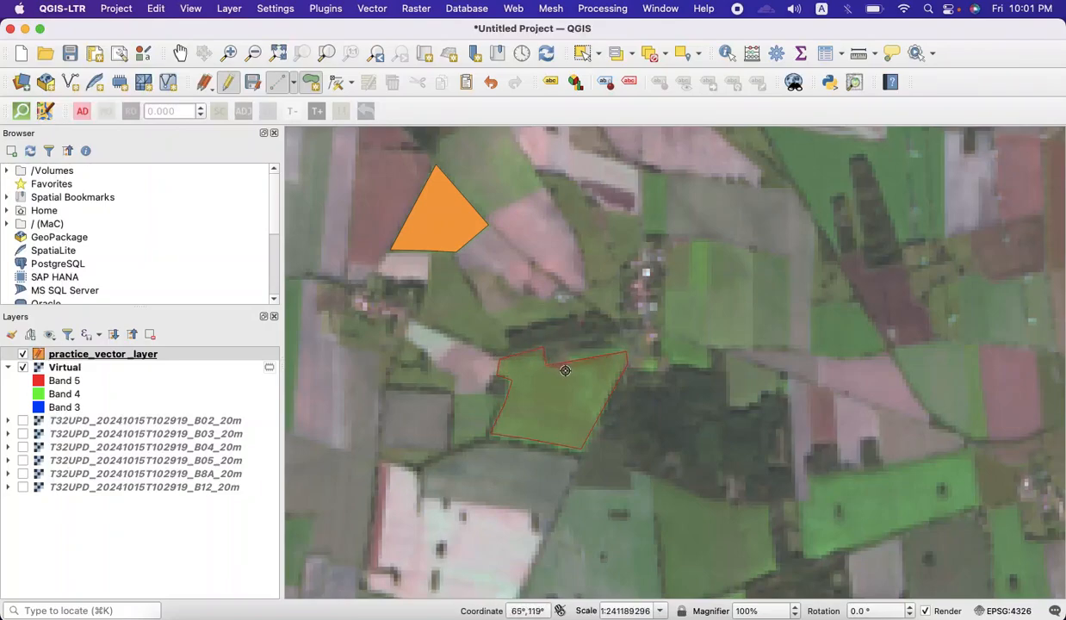
{"action": "left_click", "coordinate": [567, 368]}
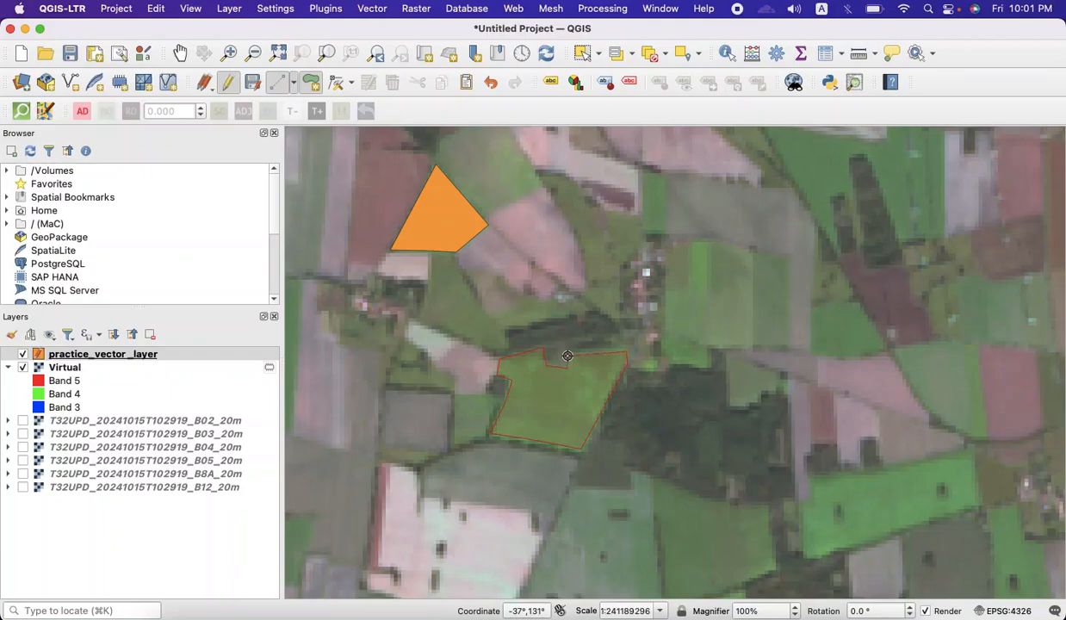
{"action": "left_click", "coordinate": [568, 348]}
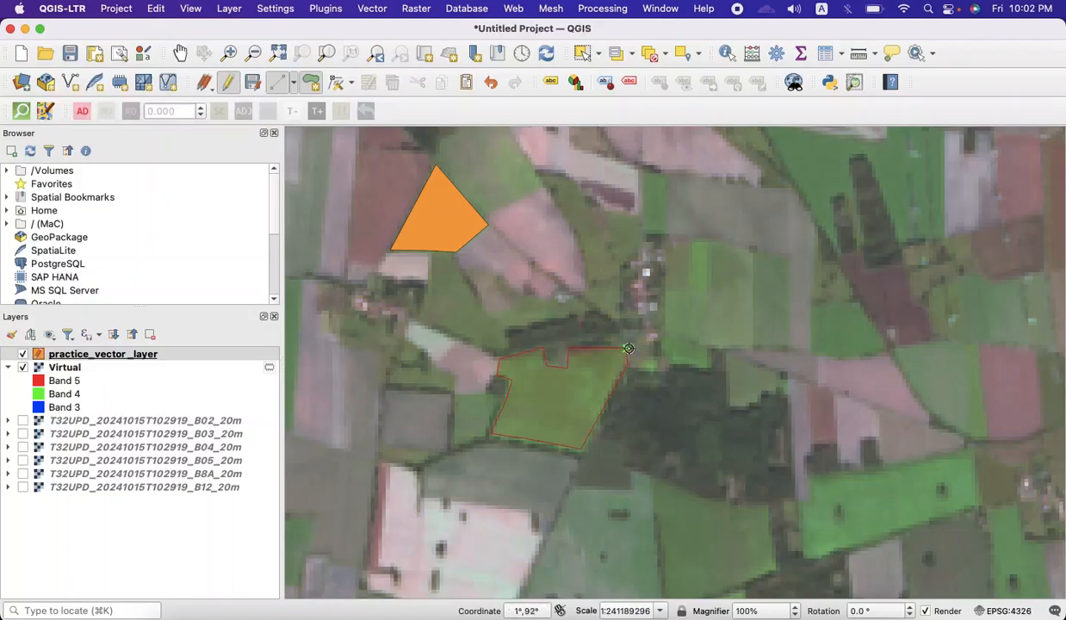
{"action": "right_click", "coordinate": [628, 348]}
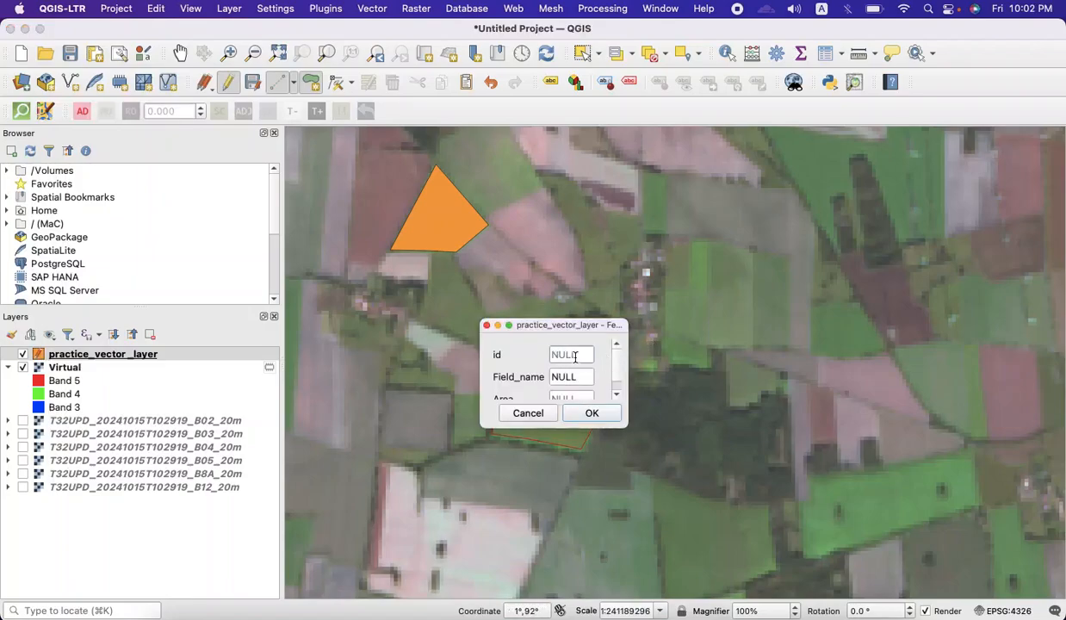
- Give the fifth polygon id 5 and Field_name Rice, leave Area empty, and accept the attributes
{"action": "type", "text": "5"}
{"action": "key", "text": "Tab"}
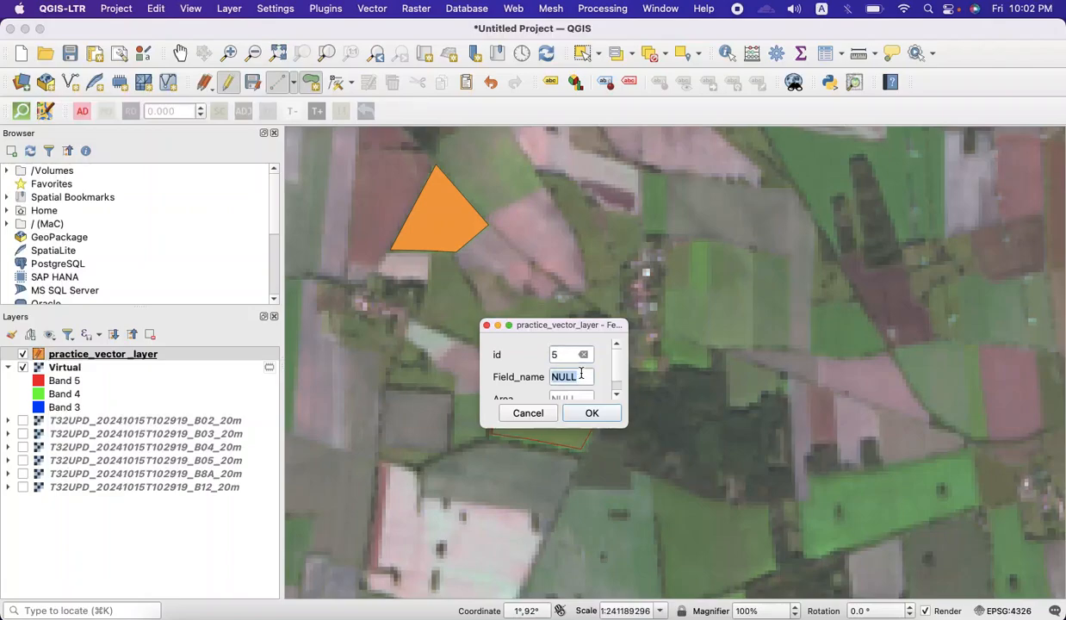
{"action": "type", "text": "Rice"}
{"action": "left_click", "coordinate": [591, 413]}
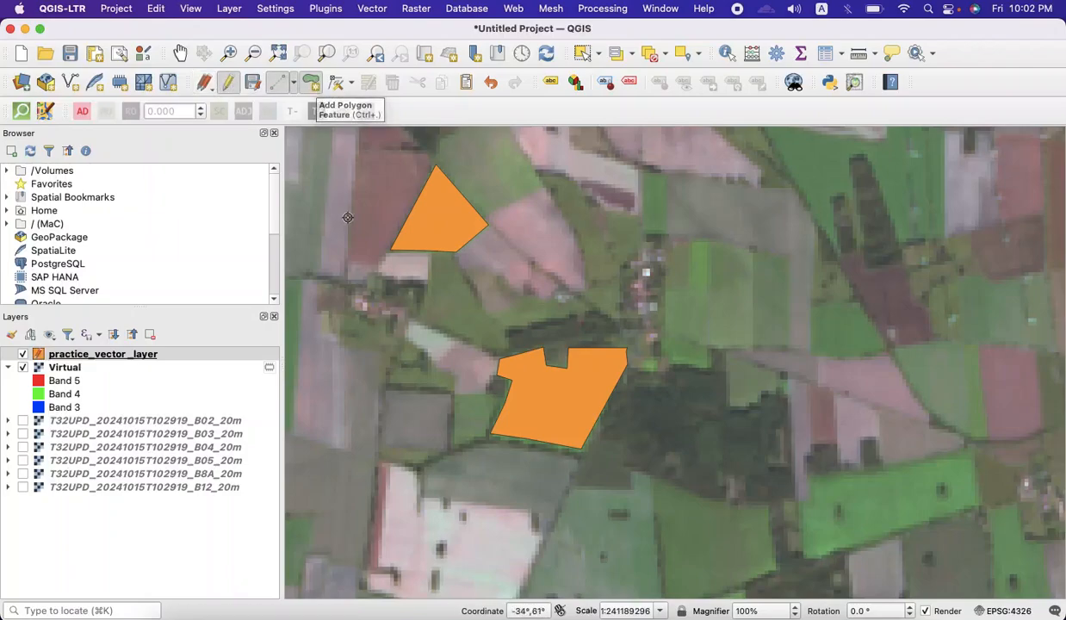
- Save the edits of practice_vector_layer and switch off editing for the layer
{"action": "left_click", "coordinate": [314, 83]}
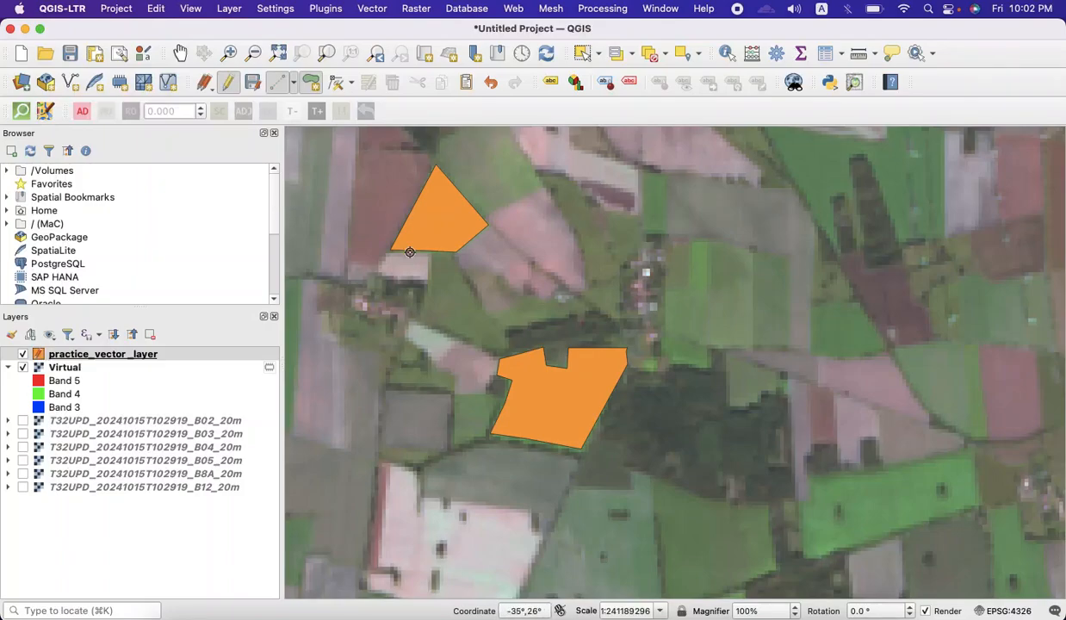
{"action": "left_click", "coordinate": [206, 85]}
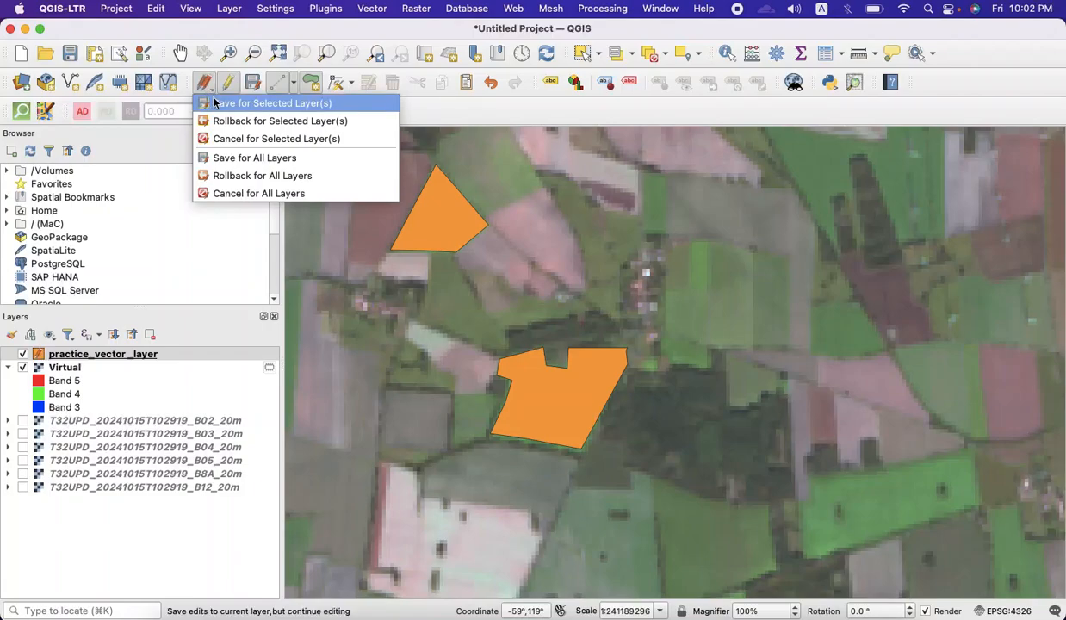
{"action": "left_click", "coordinate": [215, 103]}
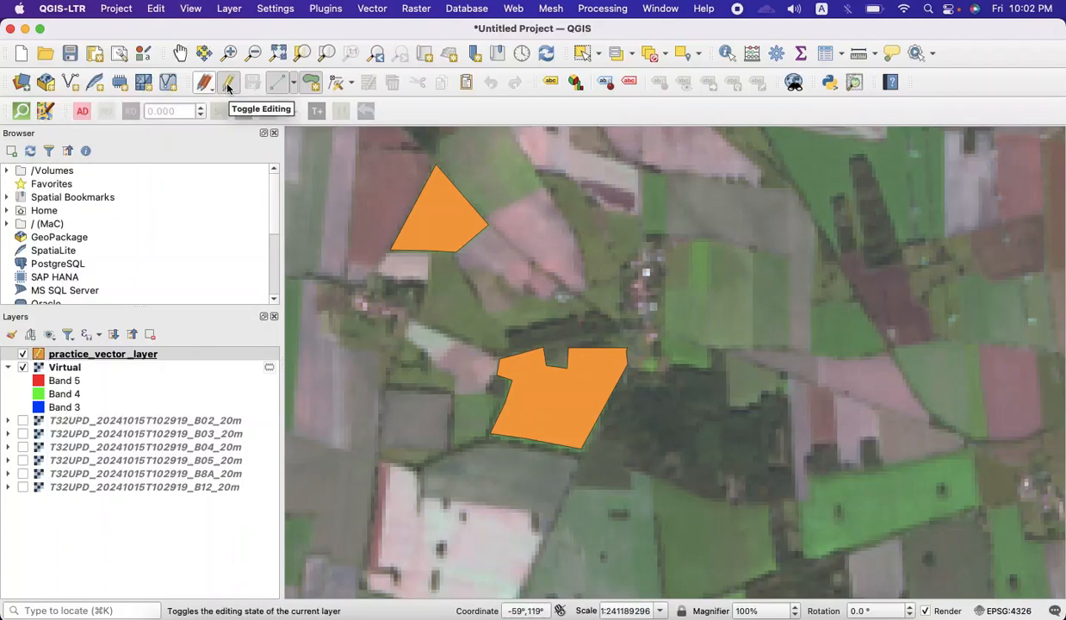
{"action": "left_click", "coordinate": [229, 84]}
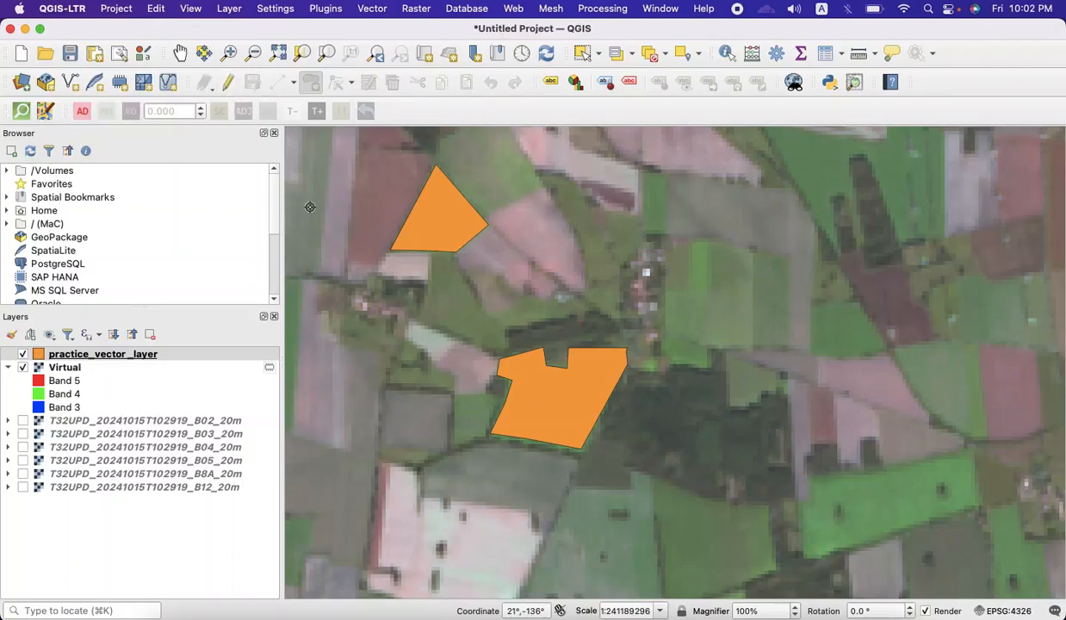
{"action": "left_click", "coordinate": [452, 237]}
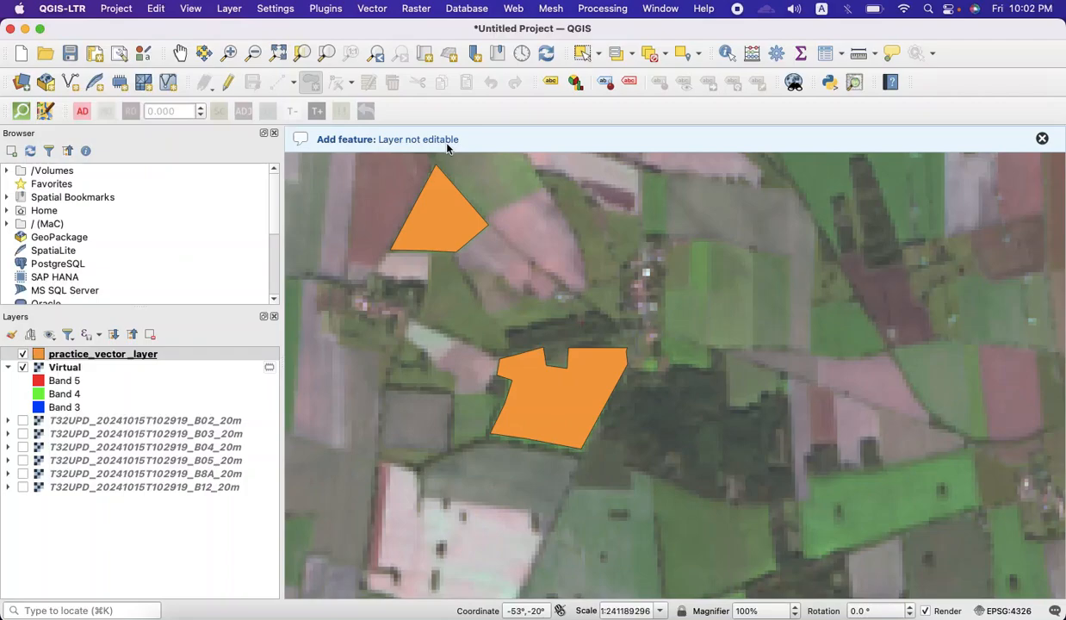
- Examine all the digitized field polygons together at a smaller scale over the composite image
{"action": "left_click", "coordinate": [253, 53]}
{"action": "left_click_drag", "start_coordinate": [368, 186], "coordinate": [624, 448]}
{"action": "left_click", "coordinate": [180, 53]}
{"action": "left_click_drag", "start_coordinate": [401, 201], "coordinate": [440, 431]}
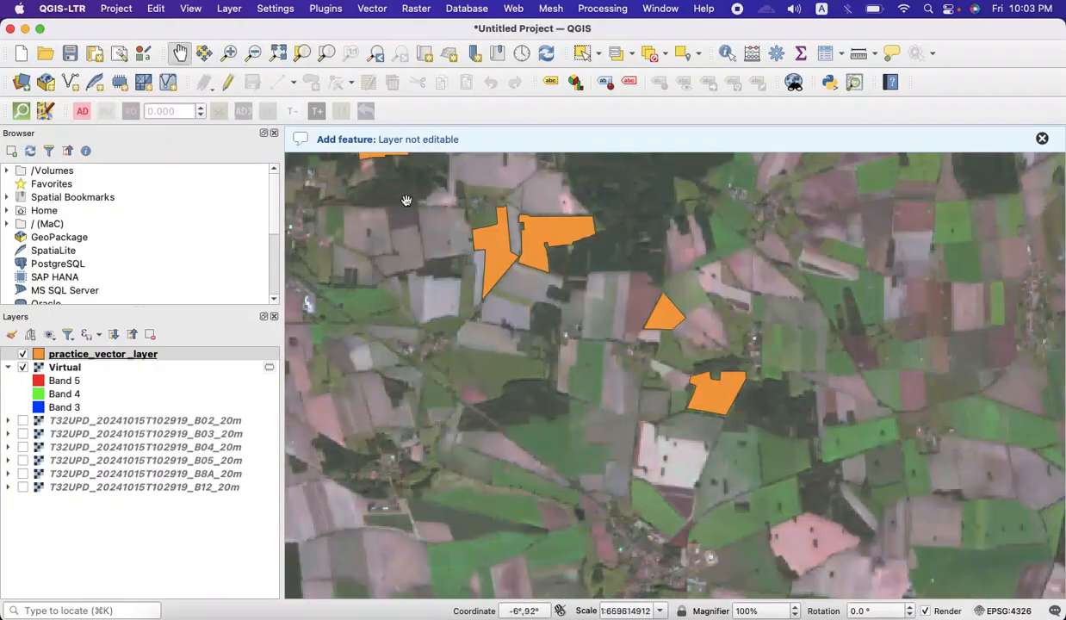
{"action": "left_click_drag", "start_coordinate": [562, 430], "coordinate": [577, 355]}
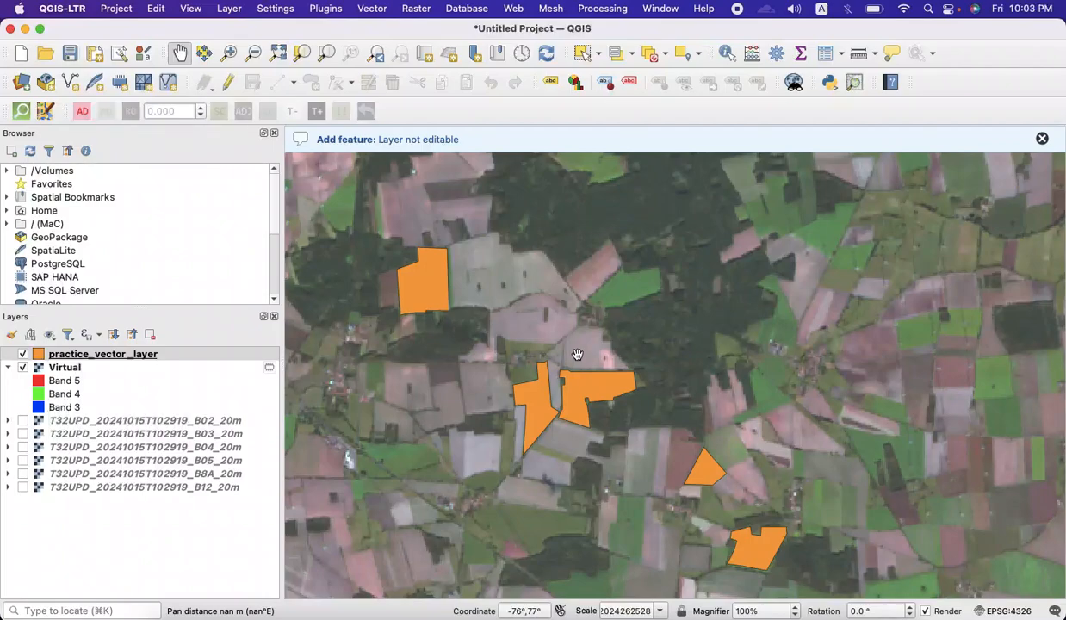